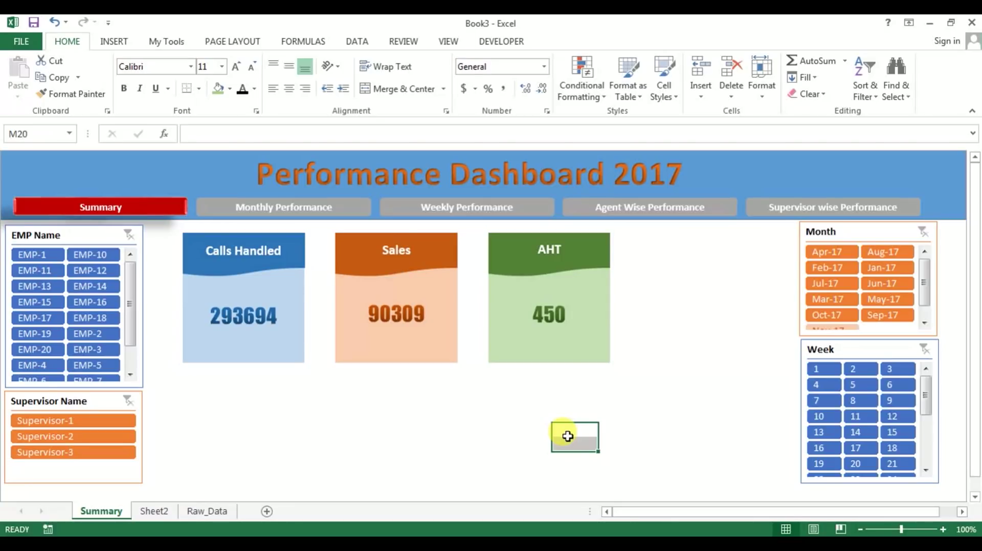
# - Review the Raw_Data records and the Sheet2 Jan-17 and Aug-17 values, then return to Summary
pyautogui.click(205, 512)
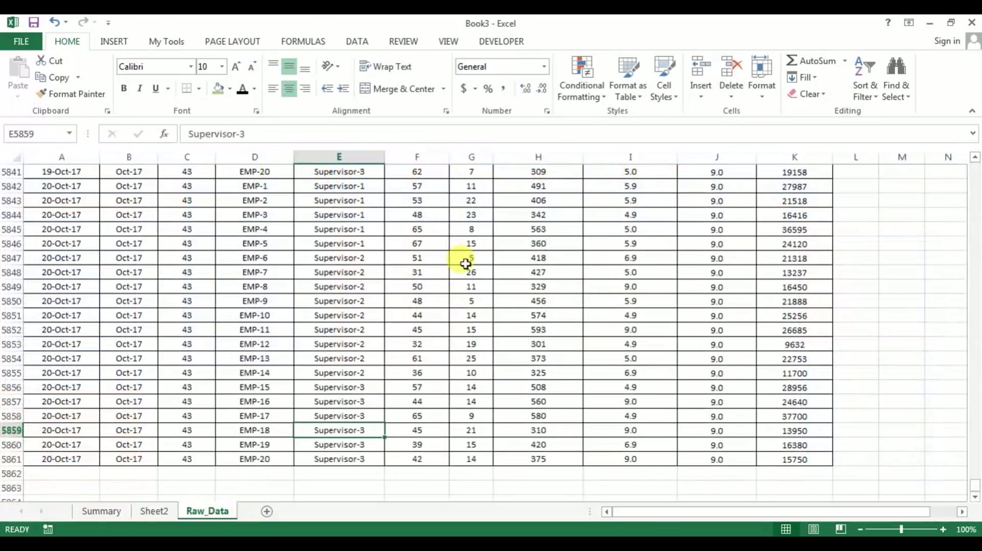
pyautogui.scroll(6, 228, 481)
pyautogui.click(162, 514)
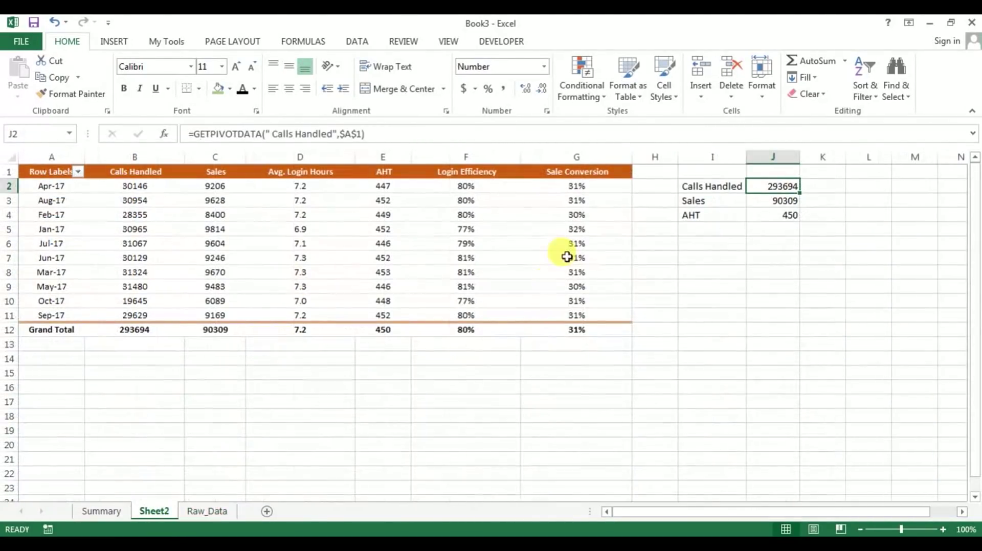
pyautogui.click(280, 231)
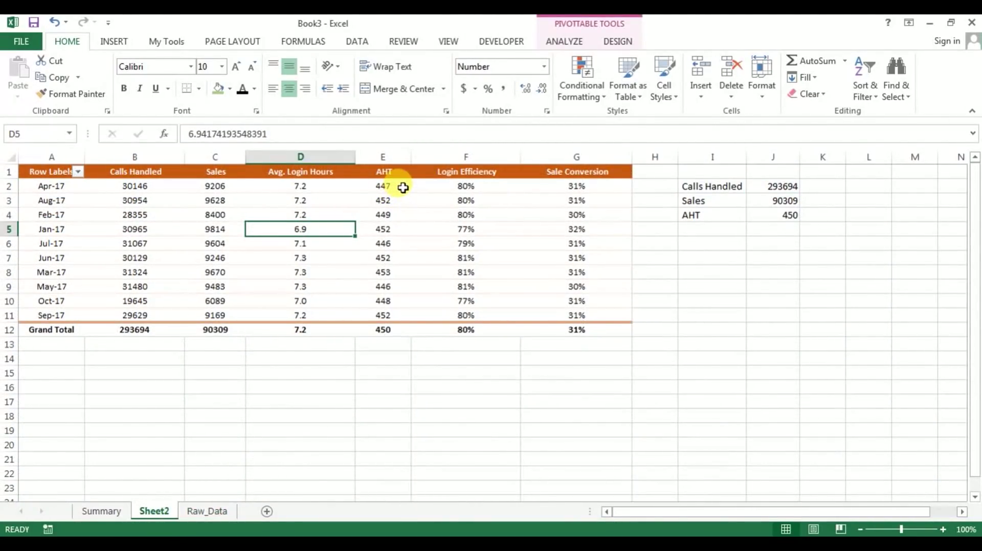
pyautogui.click(534, 198)
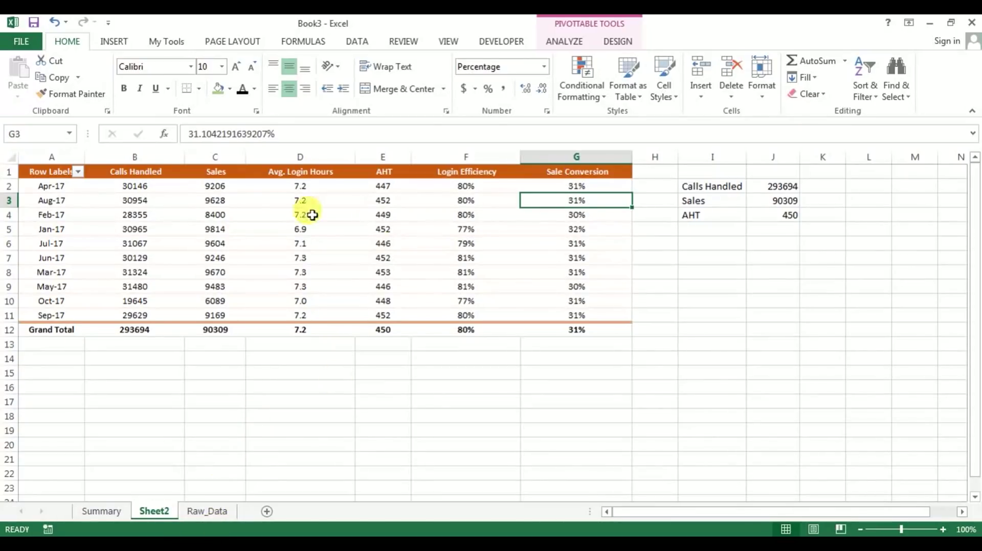
pyautogui.click(220, 512)
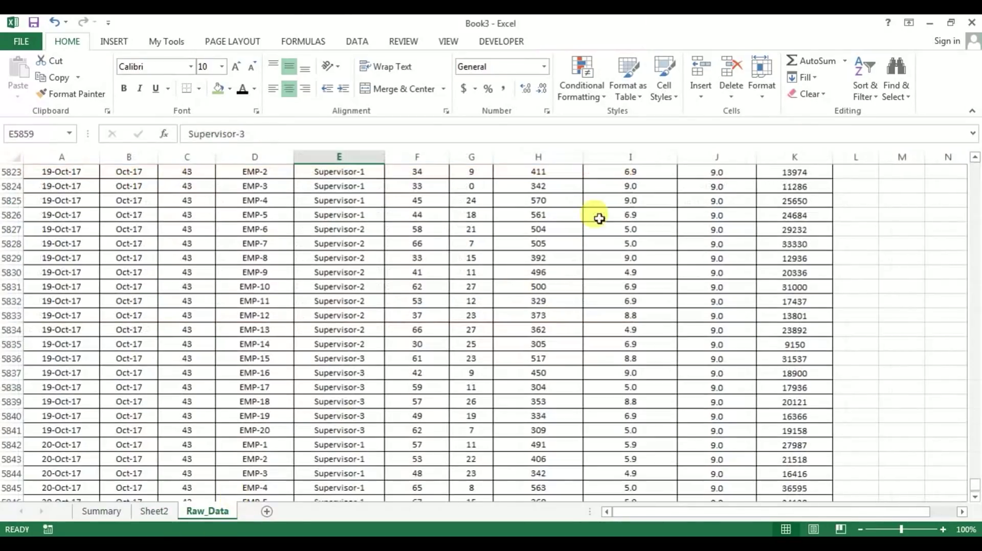
pyautogui.click(155, 515)
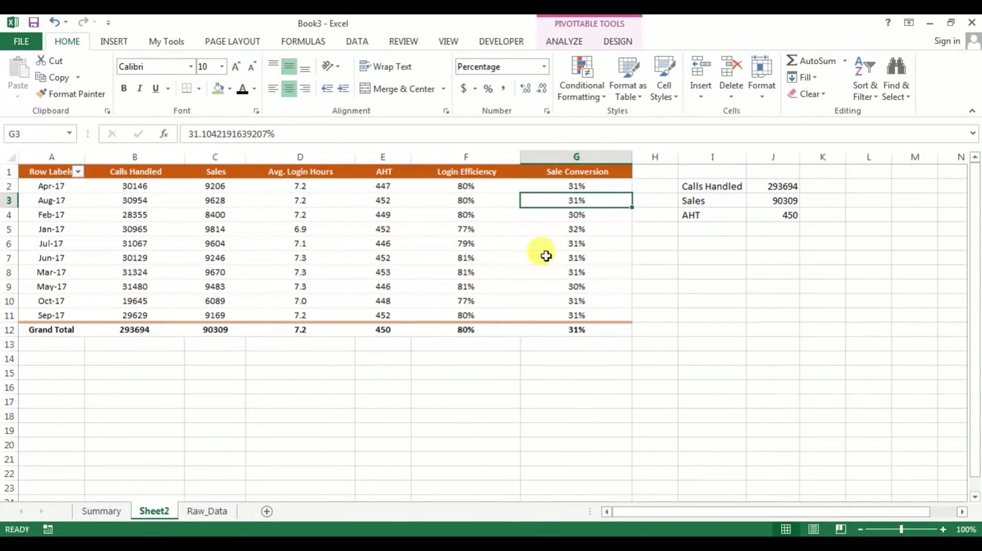
pyautogui.click(101, 512)
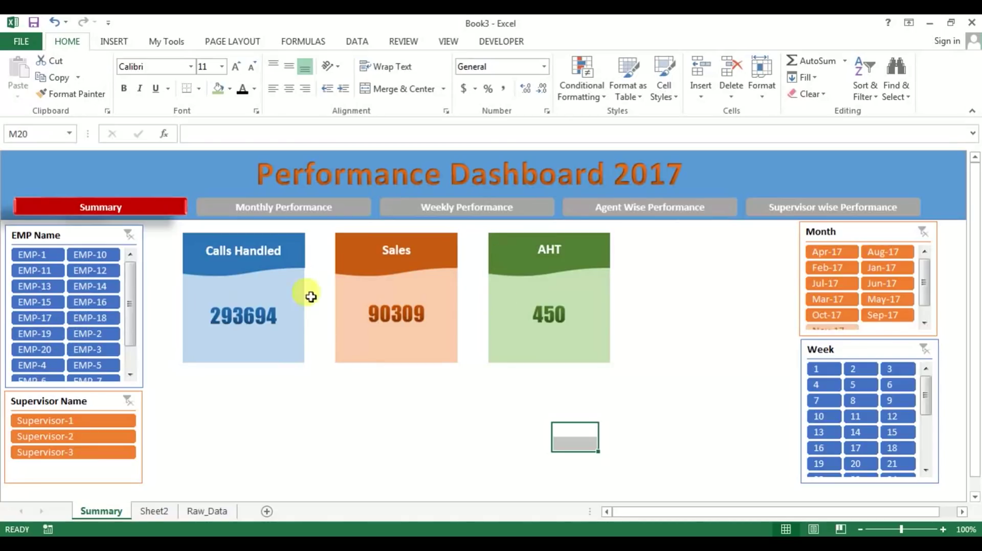
# - Try the Jan-17 and EMP-16 slicer filters, reset both, and switch to the finished dashboard
pyautogui.click(885, 267)
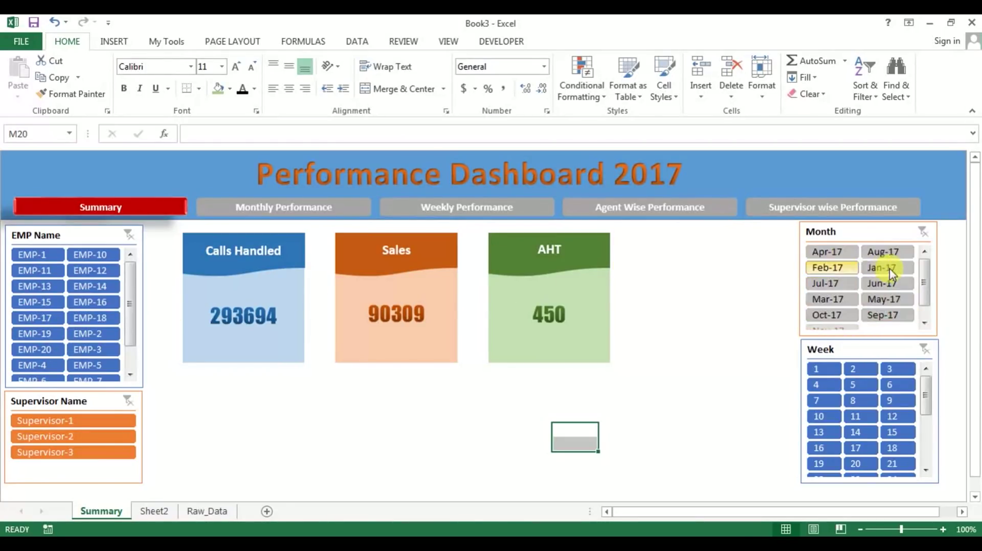
pyautogui.click(94, 302)
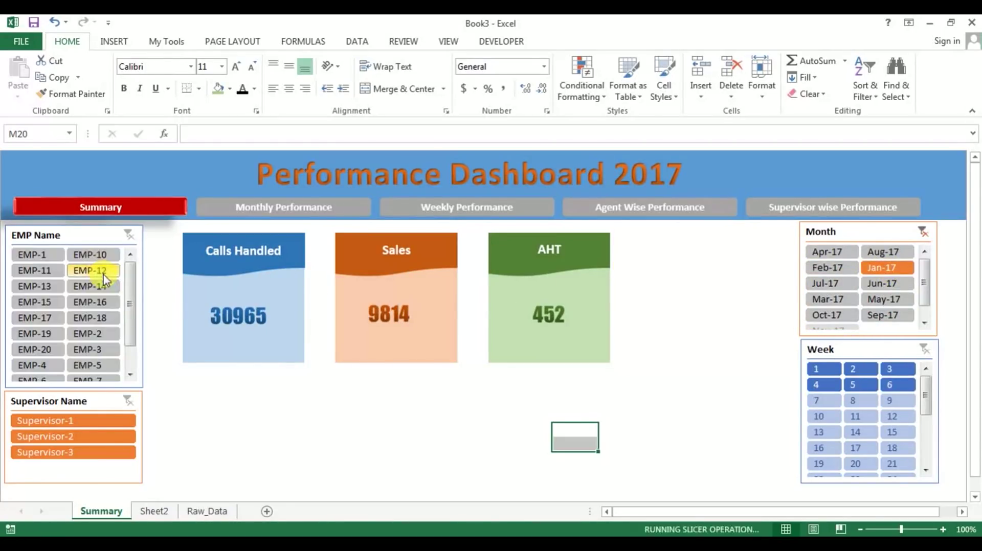
pyautogui.hotkey('ctrl', 'z')
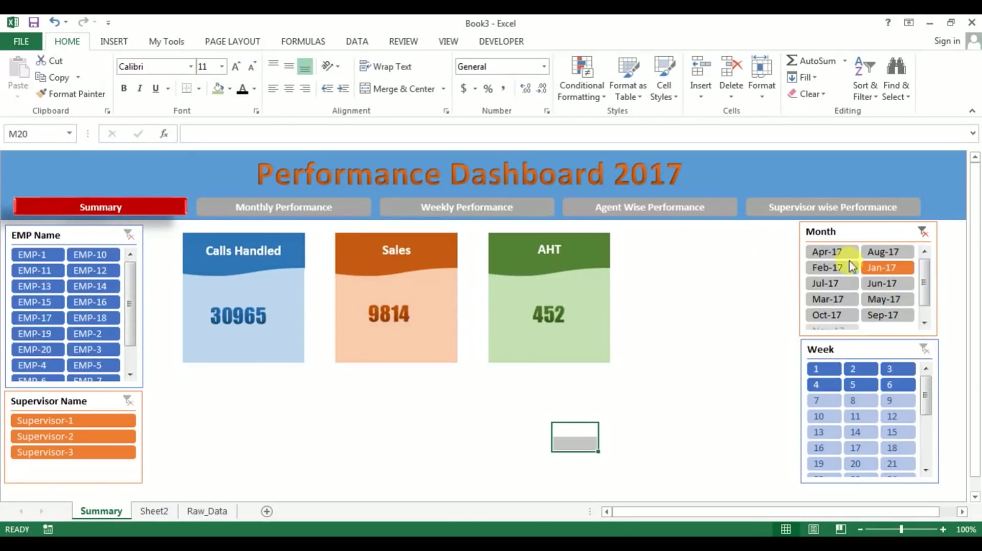
pyautogui.click(922, 232)
pyautogui.click(710, 330)
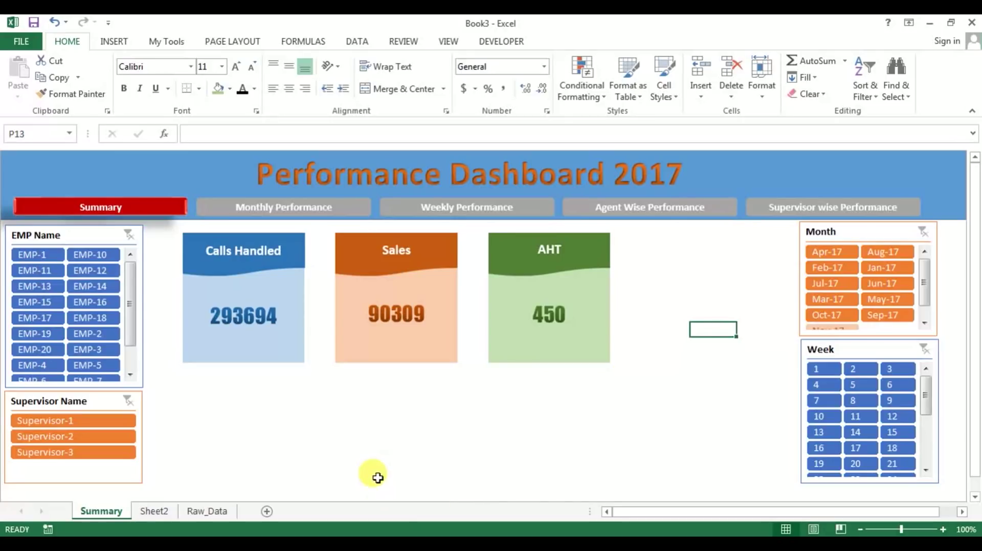
pyautogui.hotkey('alt', 'Tab')
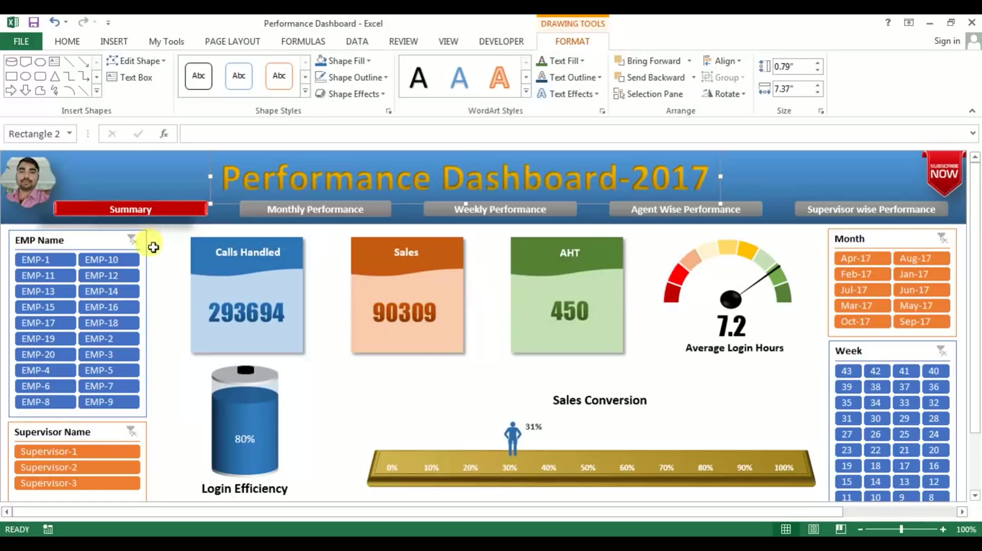
# - Compare with the finished Performance Dashboard, then show Book3's Sheet2 pivot table
pyautogui.hotkey('alt', 'Tab')
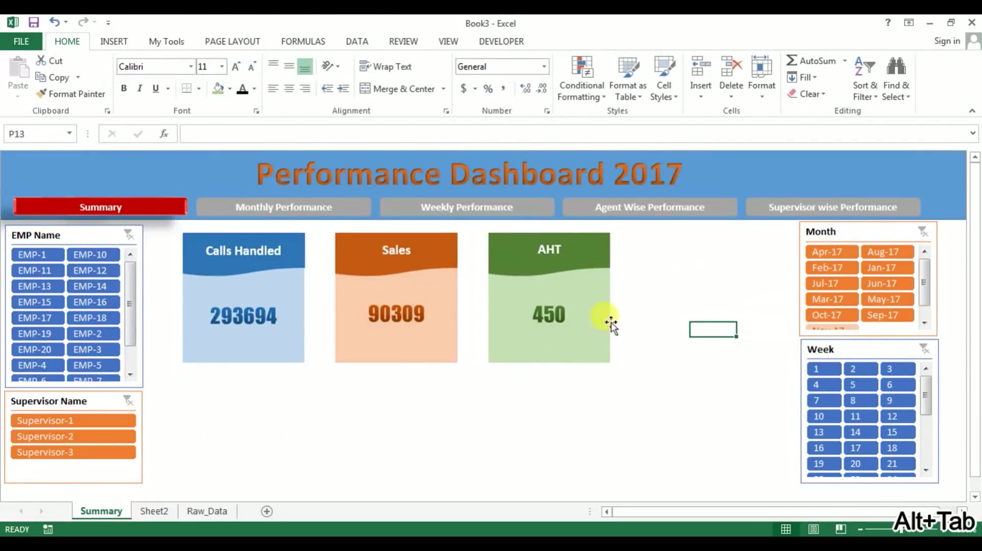
pyautogui.hotkey('alt', 'Tab')
pyautogui.hotkey('alt', 'Tab')
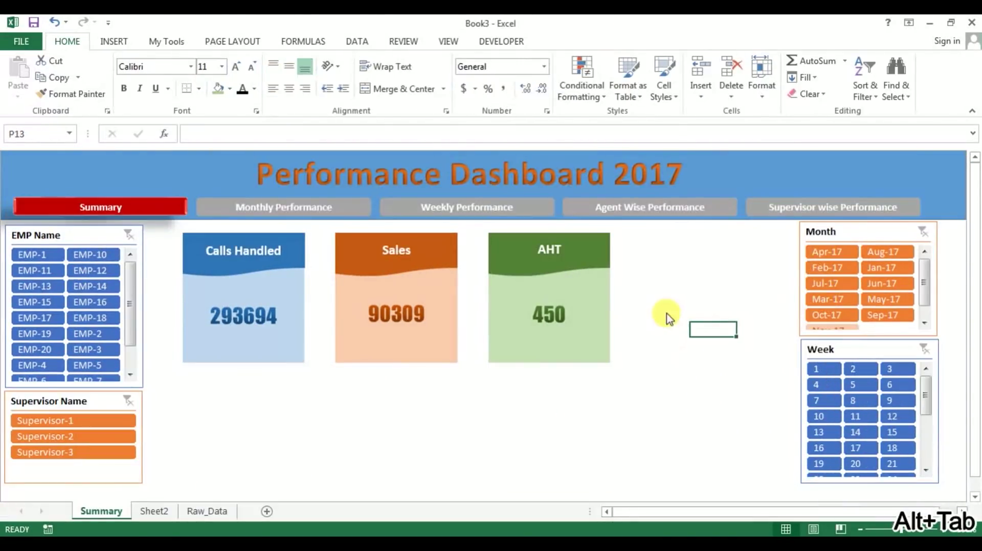
pyautogui.hotkey('alt', 'Tab')
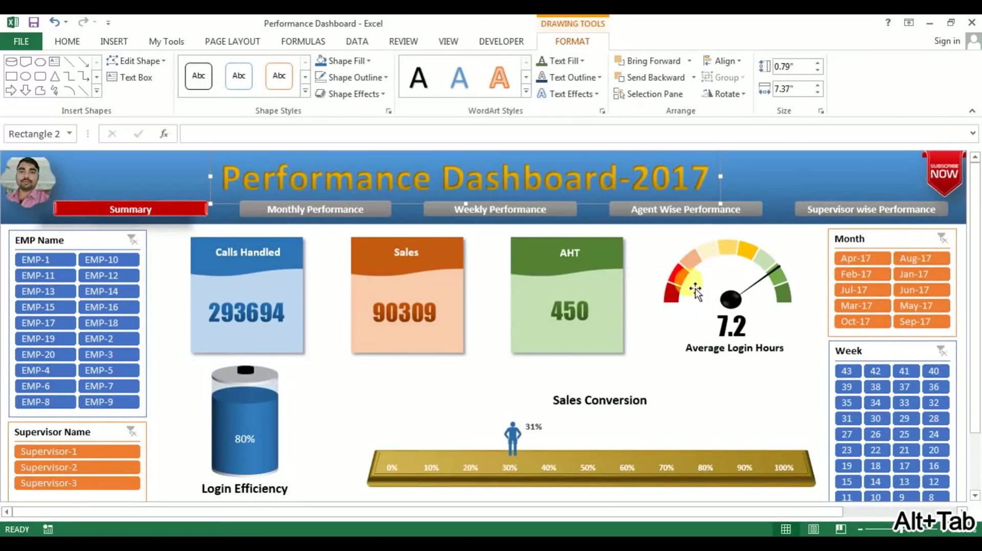
pyautogui.hotkey('alt', 'Tab')
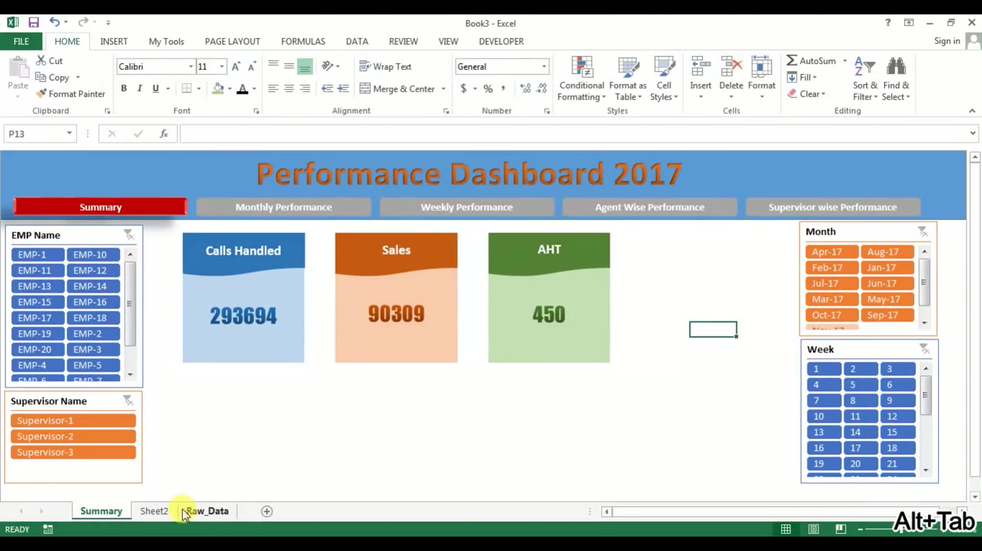
pyautogui.click(154, 510)
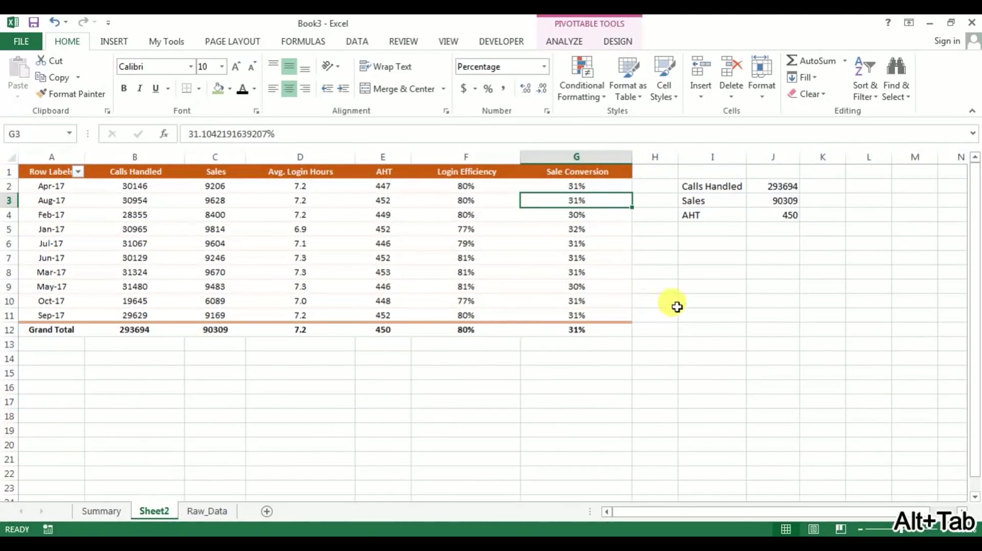
# - Paste the Avg. Login Hours, Login Efficiency and Sale Conversion headers transposed into I6:I8
pyautogui.click(702, 216)
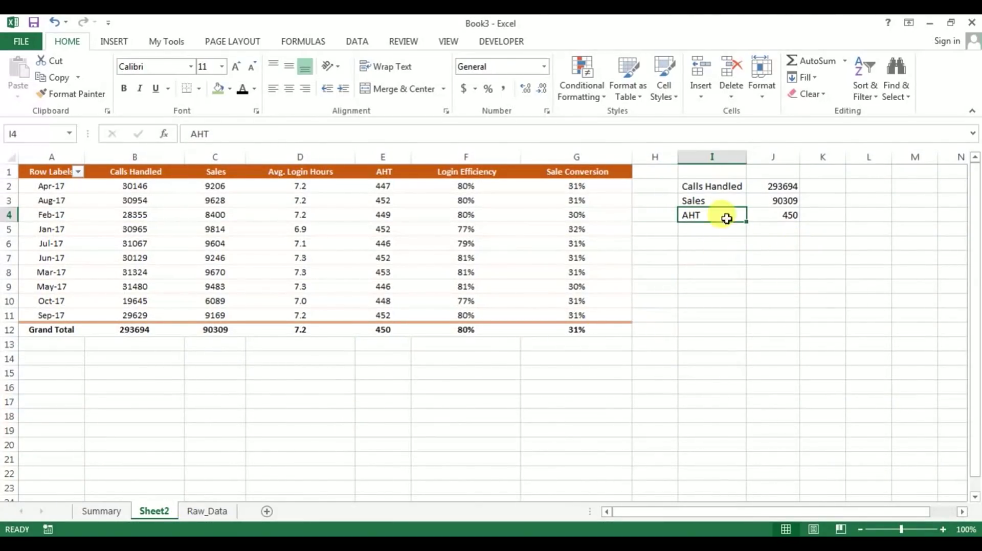
pyautogui.moveTo(716, 187); pyautogui.dragTo(727, 197)
pyautogui.click(711, 230)
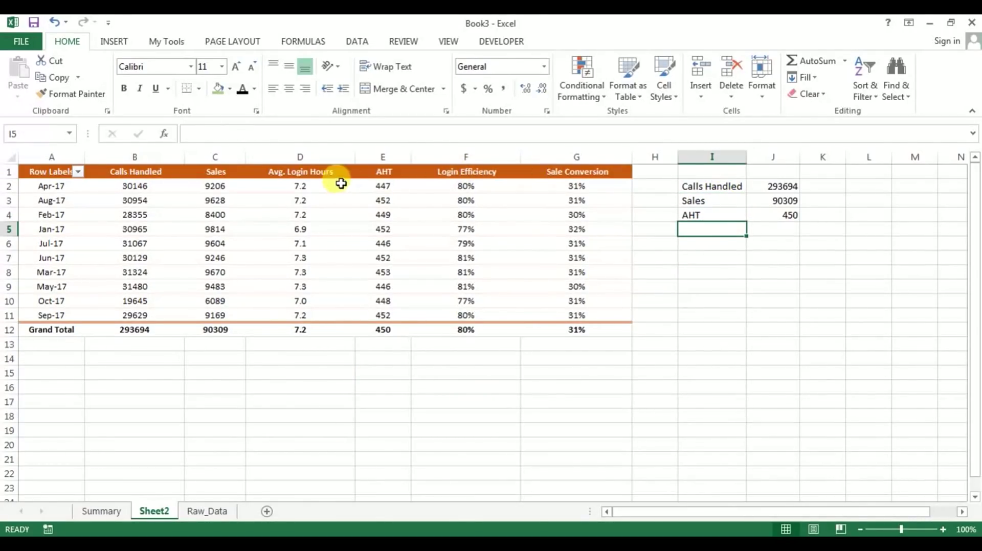
pyautogui.click(317, 174)
pyautogui.keyDown('ctrl'); pyautogui.click(460, 172); pyautogui.keyUp('ctrl')
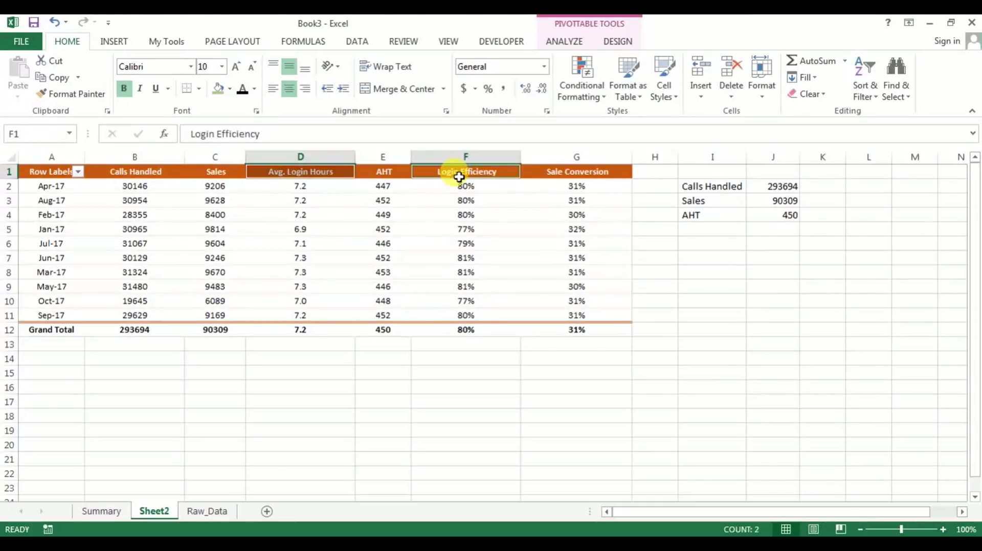
pyautogui.keyDown('ctrl'); pyautogui.click(576, 172); pyautogui.keyUp('ctrl')
pyautogui.hotkey('ctrl', 'c')
pyautogui.click(711, 229)
pyautogui.click(719, 244)
pyautogui.hotkey('alt', 'e')
pyautogui.press('s')
pyautogui.press('e')
pyautogui.press('Return')
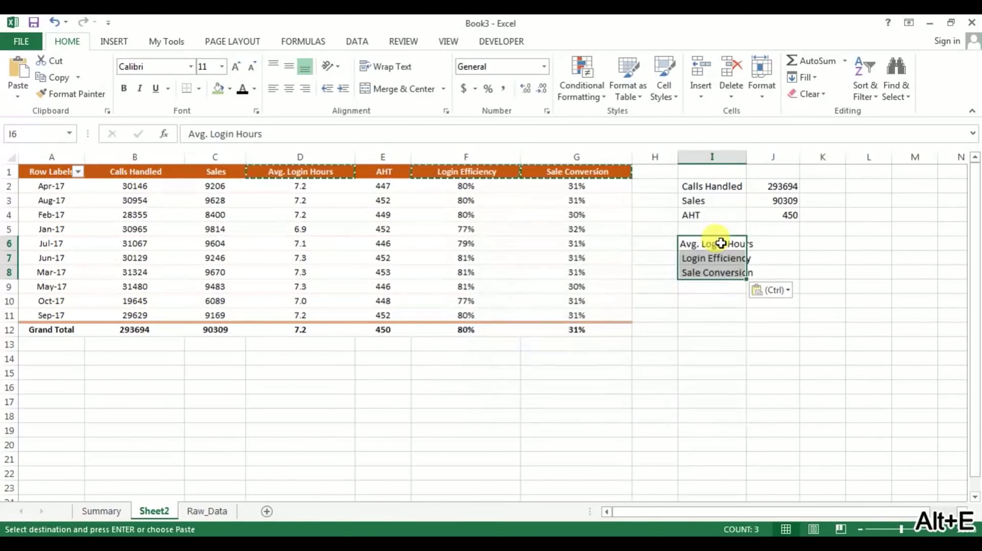
# - Link J6:J8 to the pivot's grand totals for the three KPI headers
pyautogui.click(758, 241)
pyautogui.write('=')
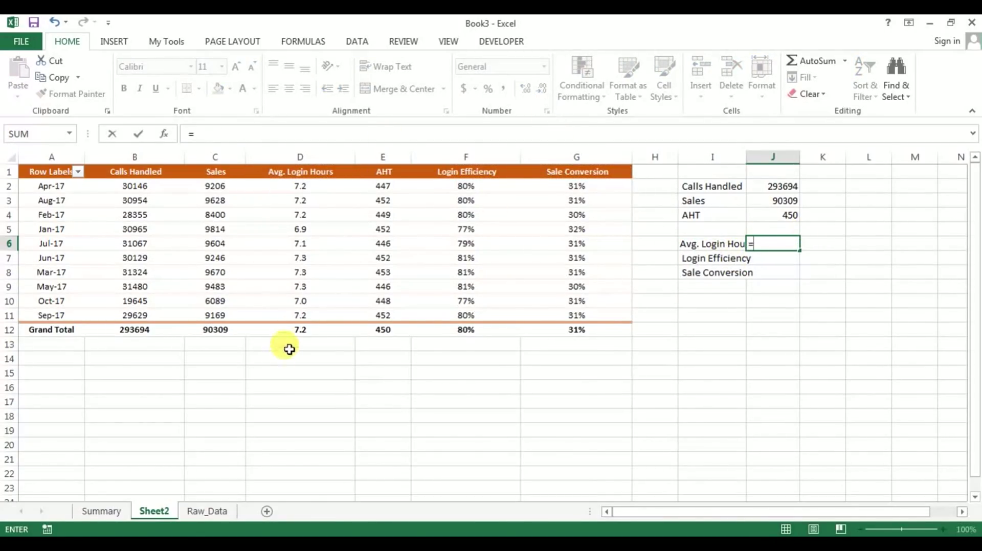
pyautogui.click(300, 328)
pyautogui.press('Return')
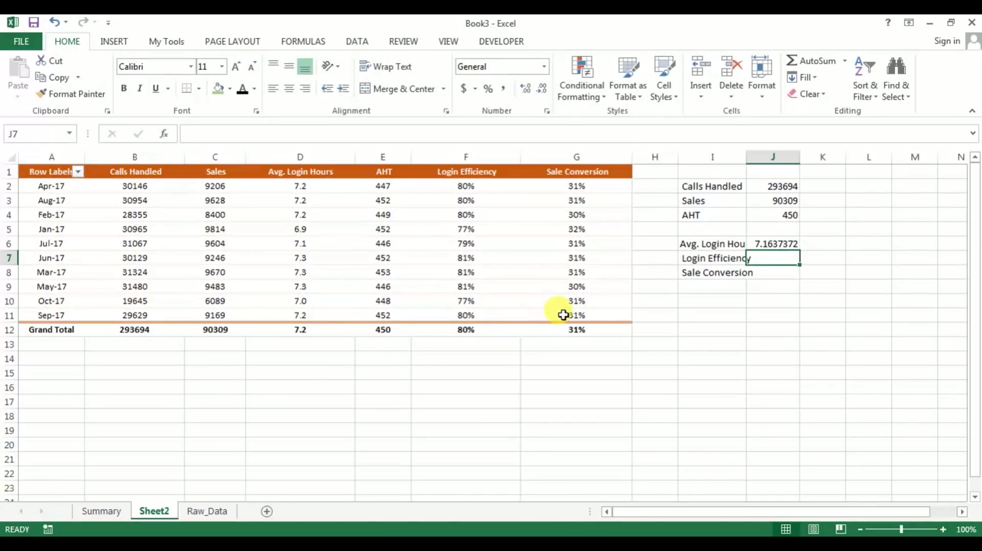
pyautogui.write('=')
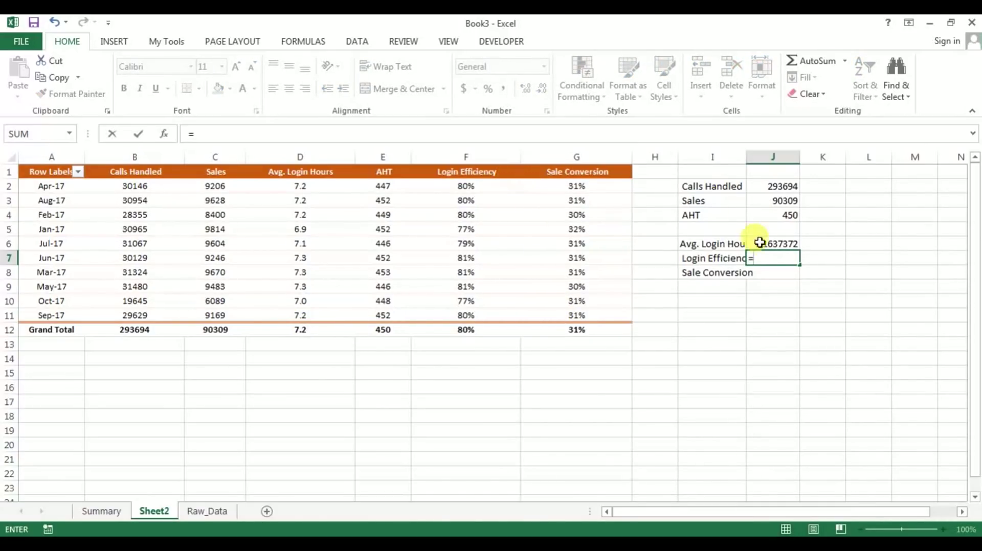
pyautogui.click(449, 333)
pyautogui.press('Return')
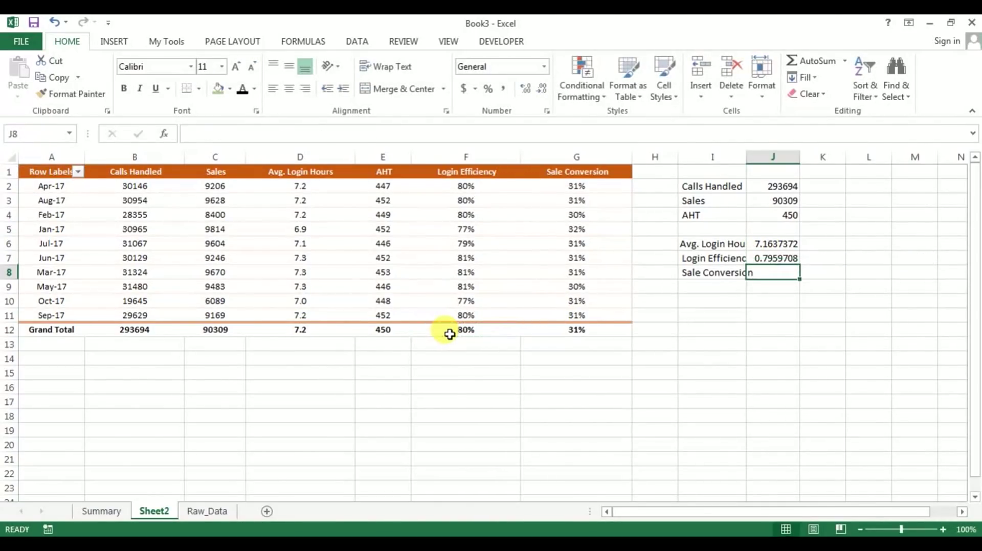
pyautogui.write('=')
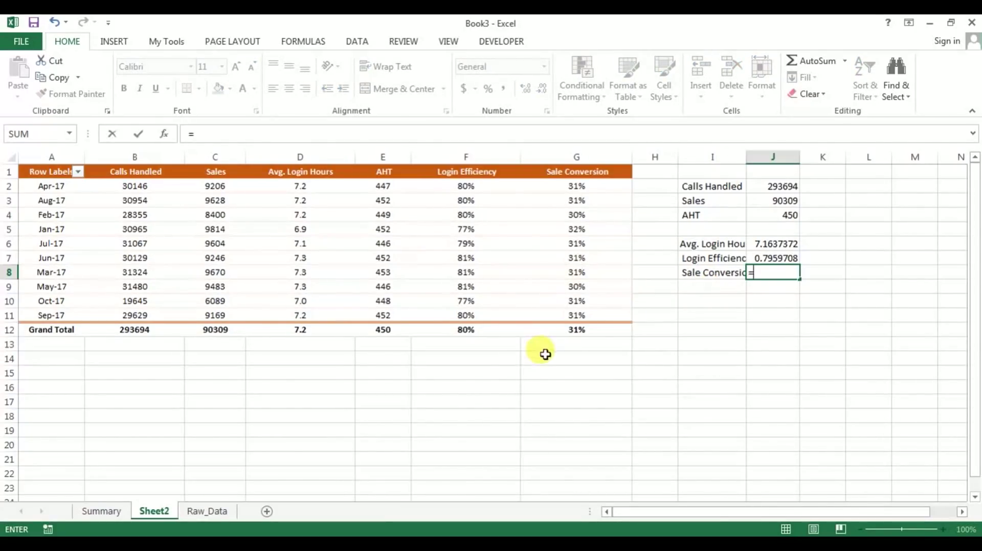
pyautogui.click(569, 329)
pyautogui.hotkey('ctrl', 'Return')
pyautogui.press('Return')
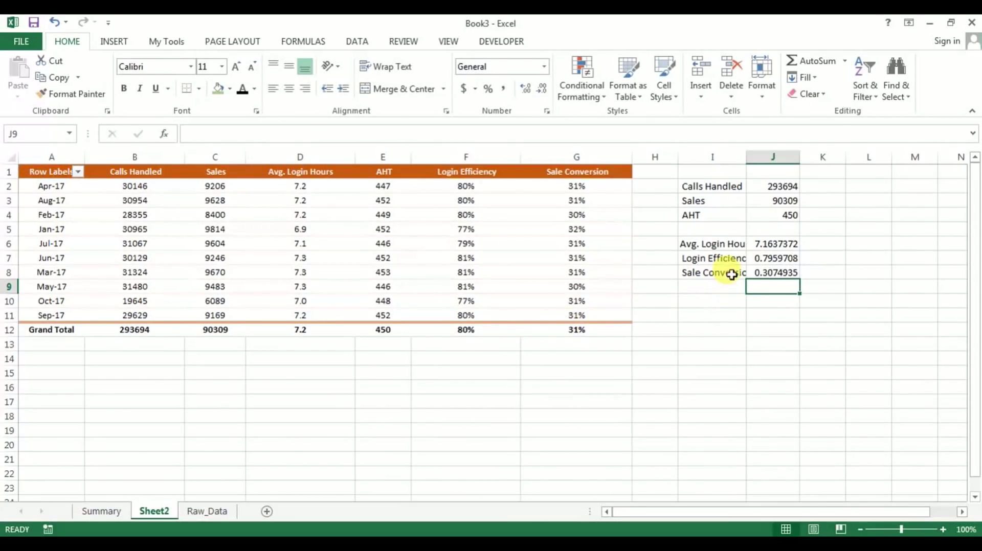
# - Format J7:J8 as percentages, show fewer decimals in J6, and AutoFit column I
pyautogui.moveTo(772, 257); pyautogui.dragTo(773, 270)
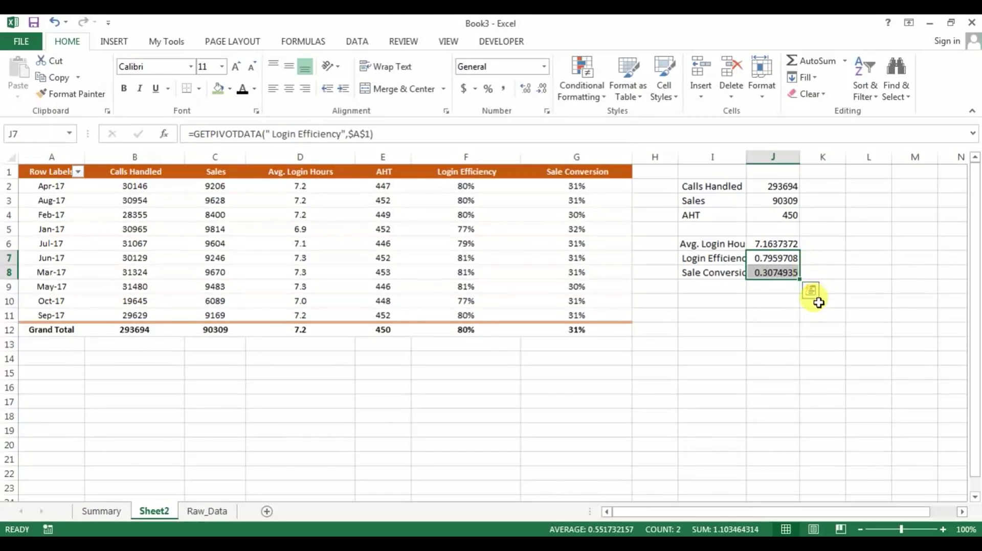
pyautogui.hotkey('ctrl', 'shift', '5')
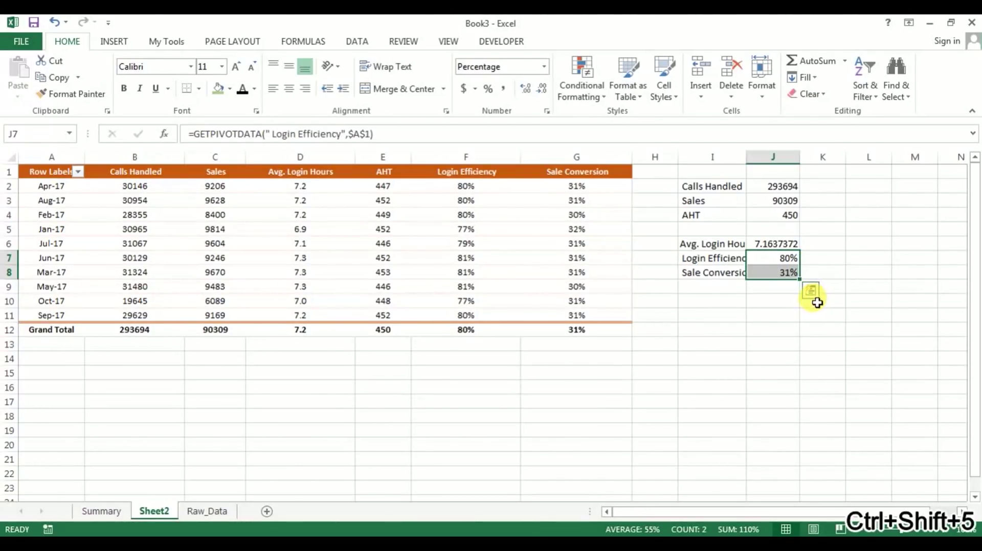
pyautogui.click(771, 244)
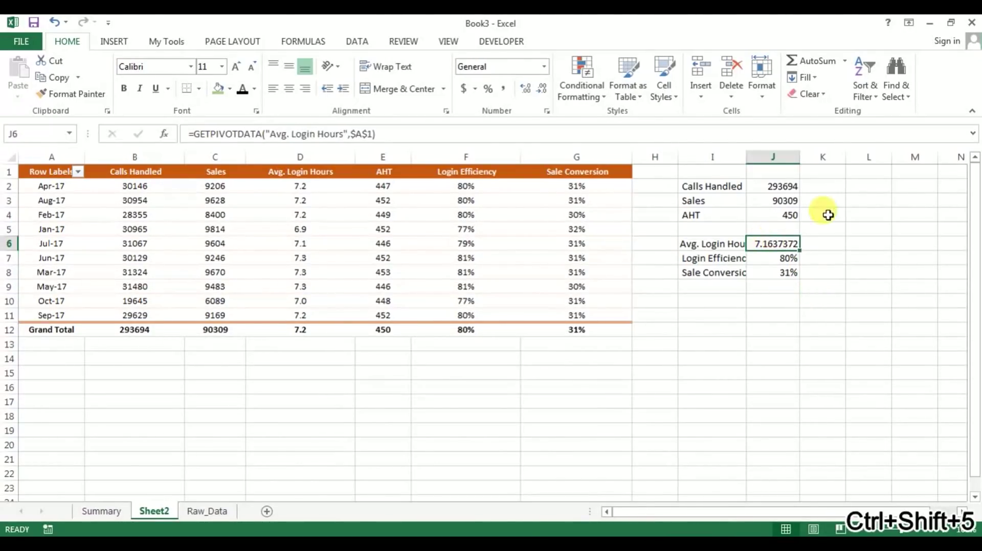
pyautogui.click(540, 92)
pyautogui.click(541, 92)
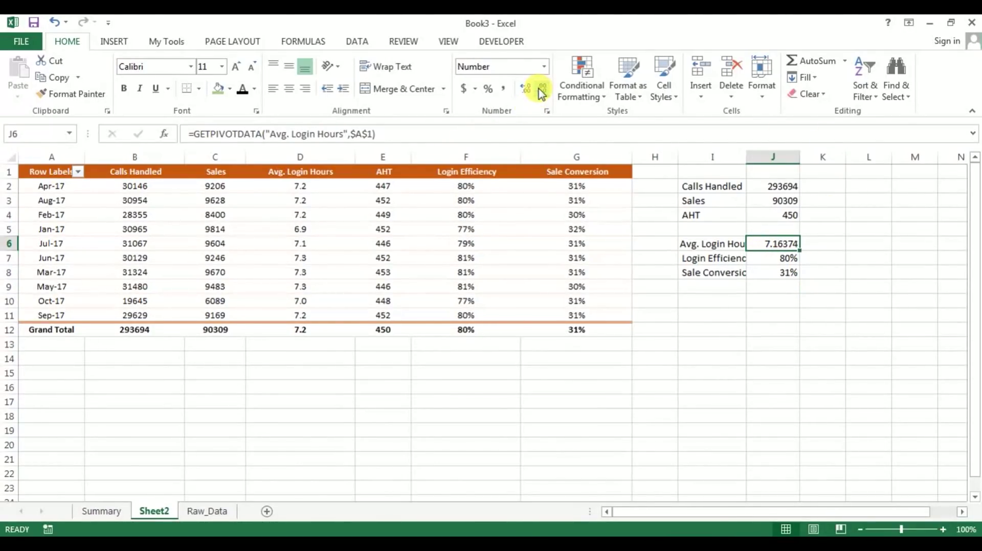
pyautogui.click(824, 279)
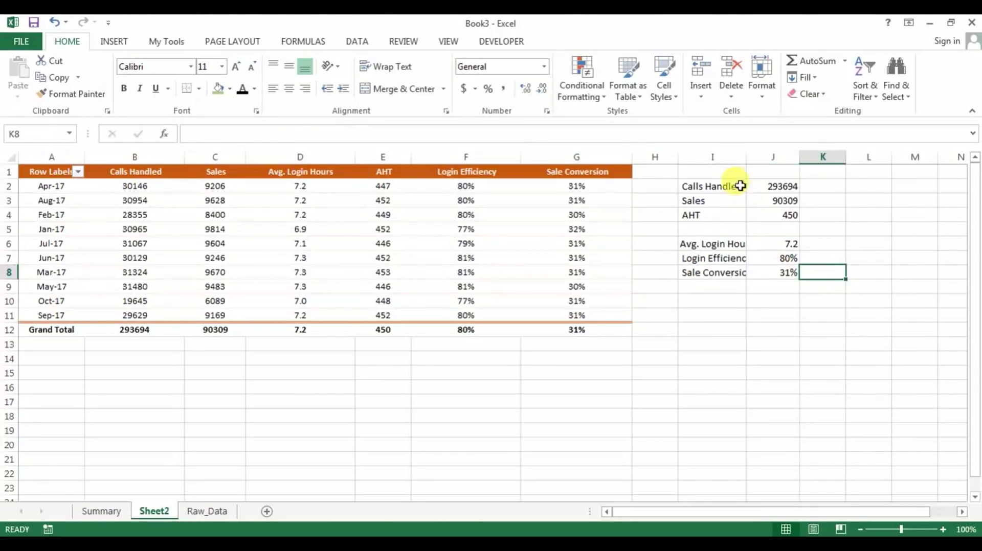
pyautogui.doubleClick(746, 157)
pyautogui.click(726, 245)
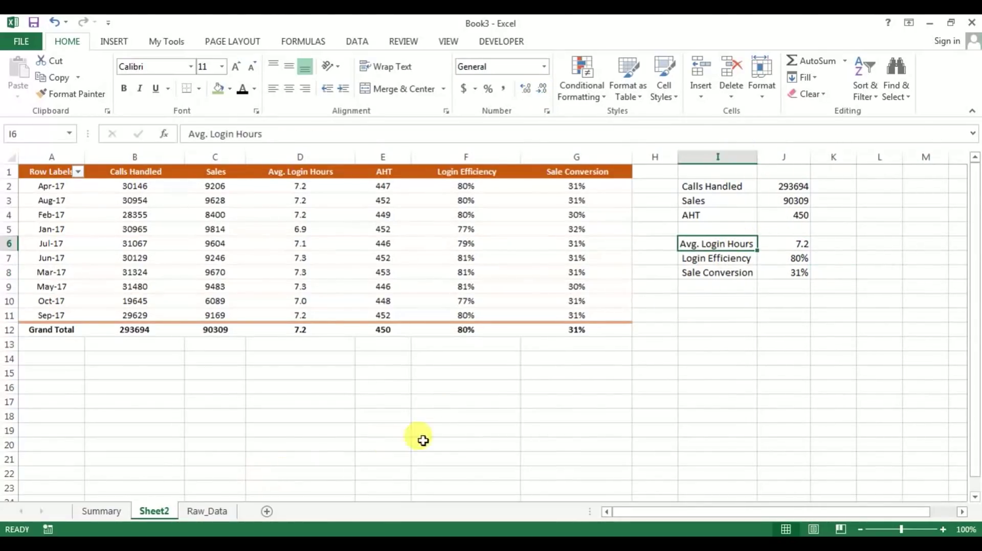
pyautogui.hotkey('alt', 'Tab')
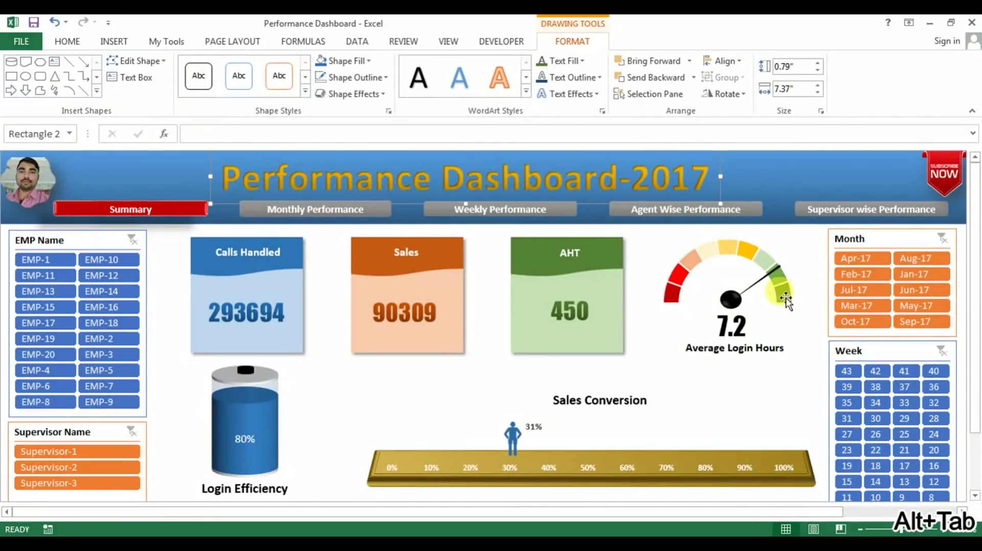
# - Back in Book3, check the J6 Avg. Login Hours formula and the Summary sheet
pyautogui.hotkey('alt', 'Tab')
pyautogui.click(782, 244)
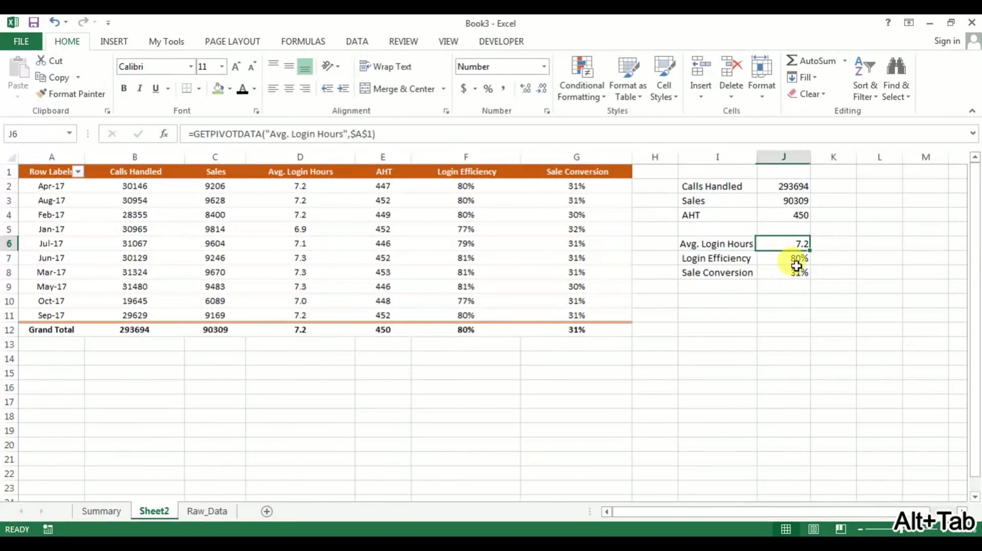
pyautogui.click(542, 388)
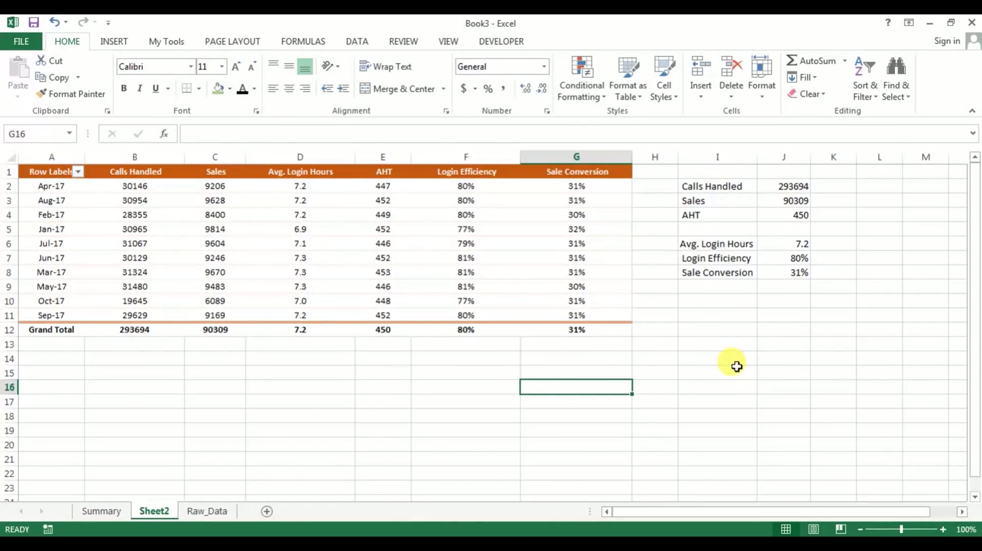
pyautogui.click(101, 511)
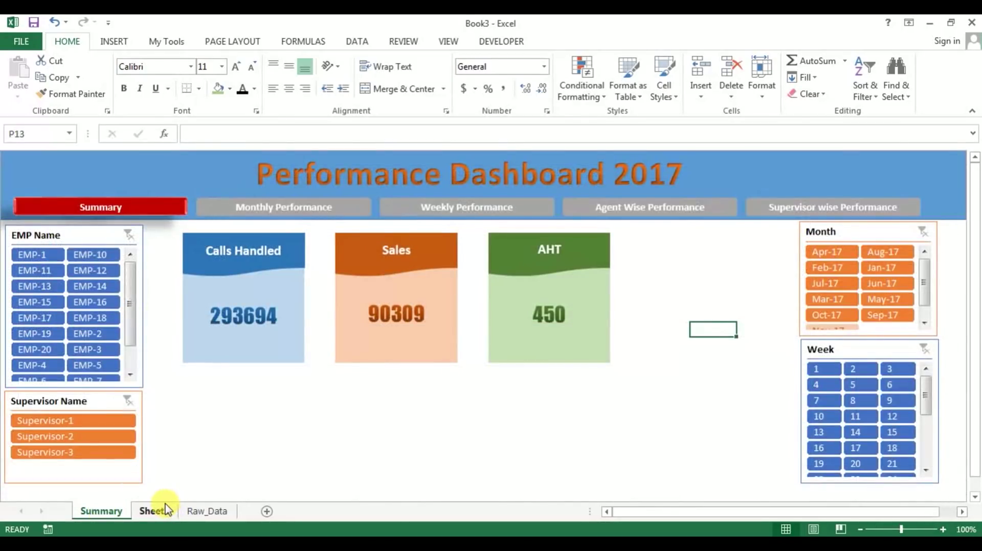
pyautogui.click(161, 510)
pyautogui.click(708, 304)
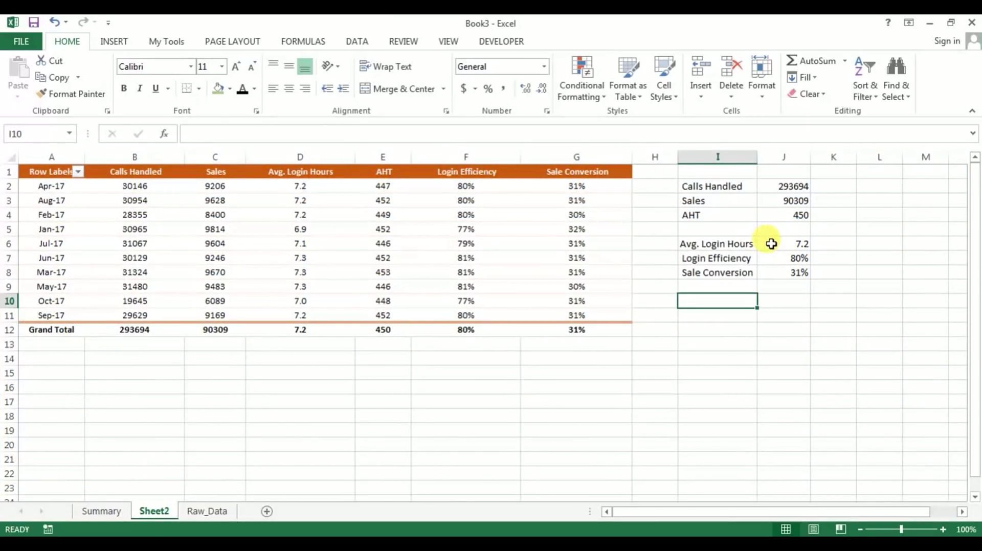
pyautogui.click(771, 244)
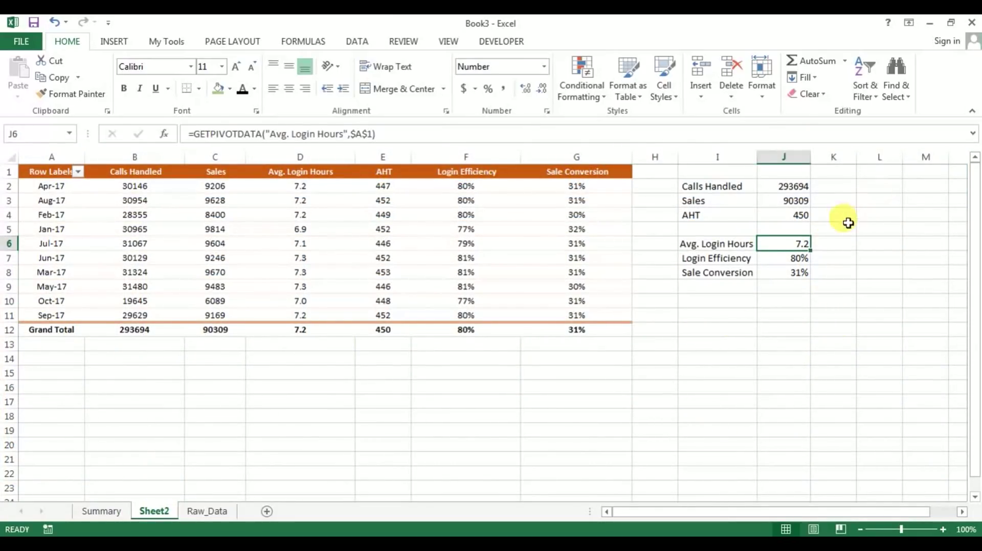
# - Review row 6 and the Summary dashboard, then select cell F16 on Sheet2
pyautogui.click(851, 242)
pyautogui.press('Left')
pyautogui.press('Left')
pyautogui.press('Left')
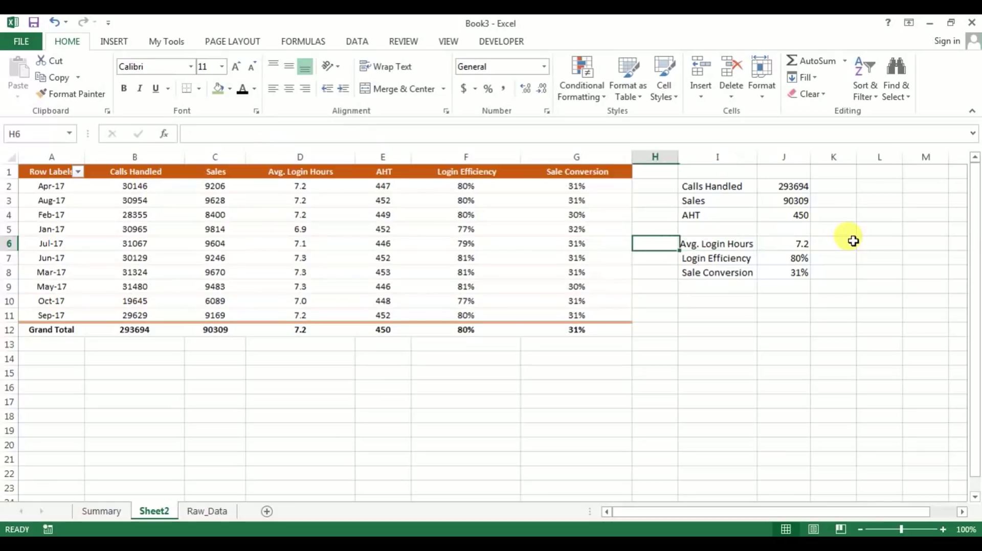
pyautogui.press('Right')
pyautogui.click(102, 511)
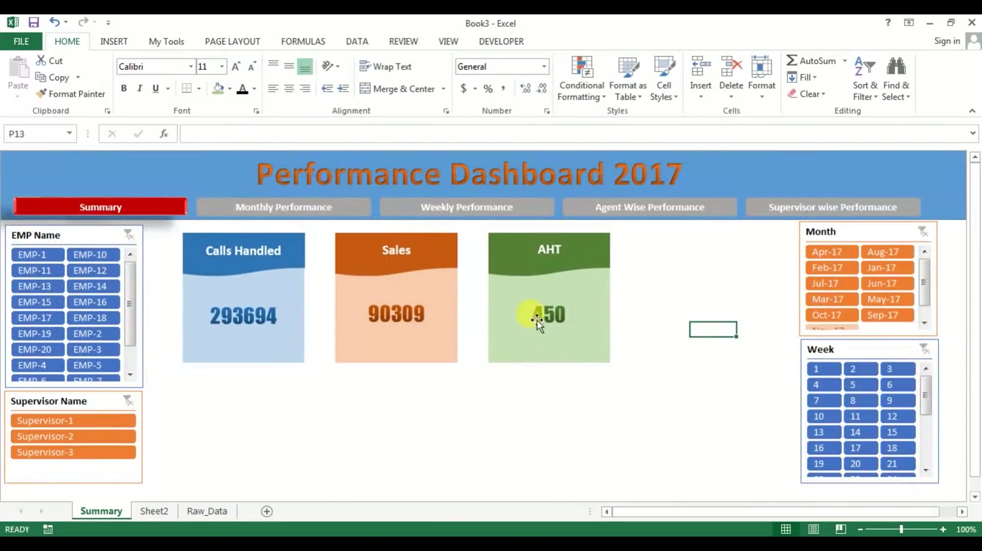
pyautogui.click(154, 511)
pyautogui.click(480, 389)
# - Insert a doughnut chart and shrink it to a small square below the table near columns F–G
pyautogui.click(127, 43)
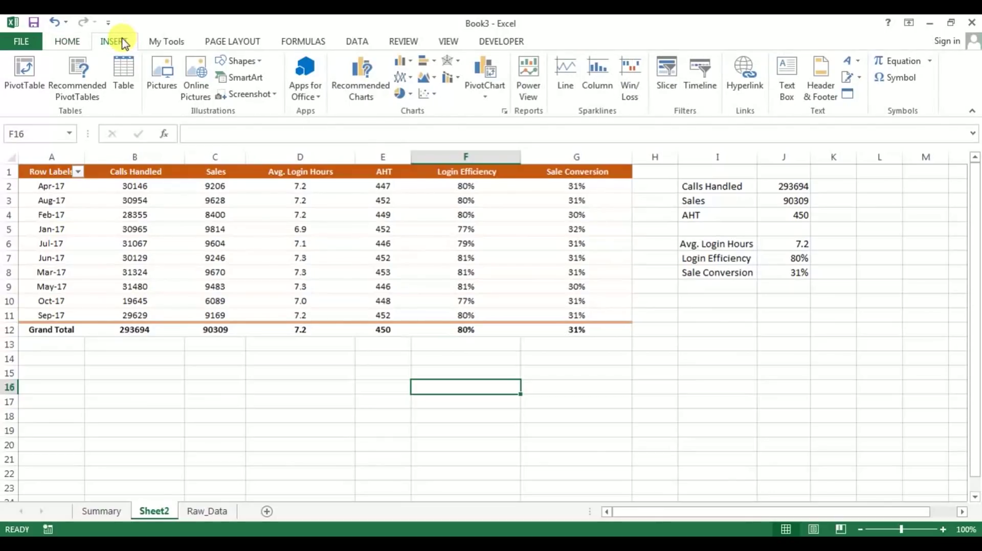
pyautogui.click(412, 94)
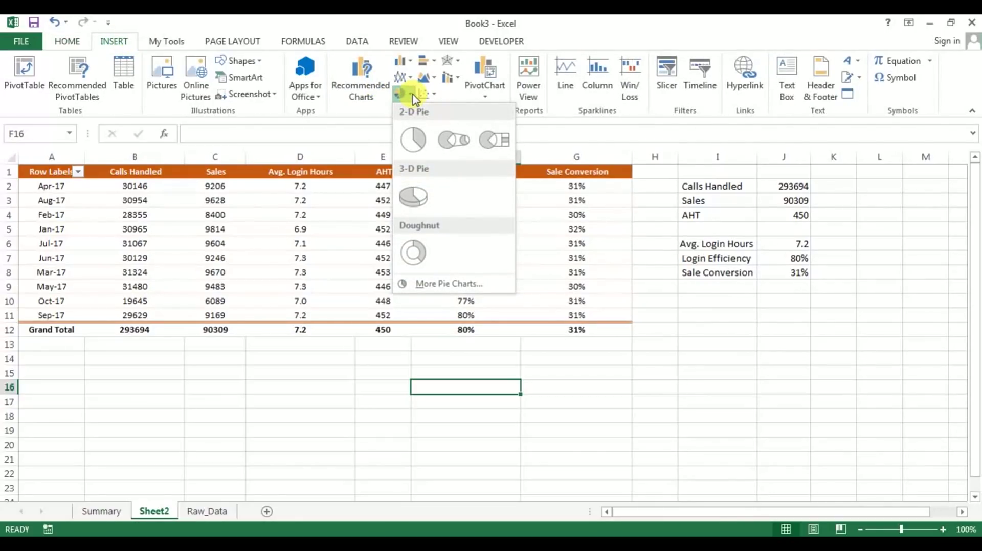
pyautogui.click(415, 252)
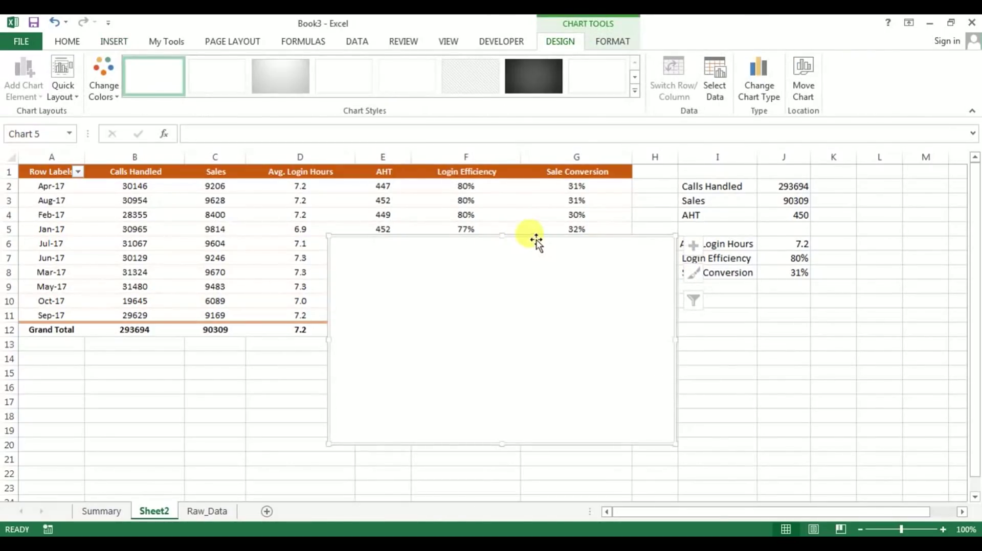
pyautogui.moveTo(556, 307); pyautogui.dragTo(565, 406)
pyautogui.rightClick(546, 385)
pyautogui.click(805, 442)
pyautogui.moveTo(683, 339); pyautogui.dragTo(538, 397)
pyautogui.moveTo(508, 435); pyautogui.dragTo(663, 422)
pyautogui.moveTo(661, 343); pyautogui.dragTo(625, 391)
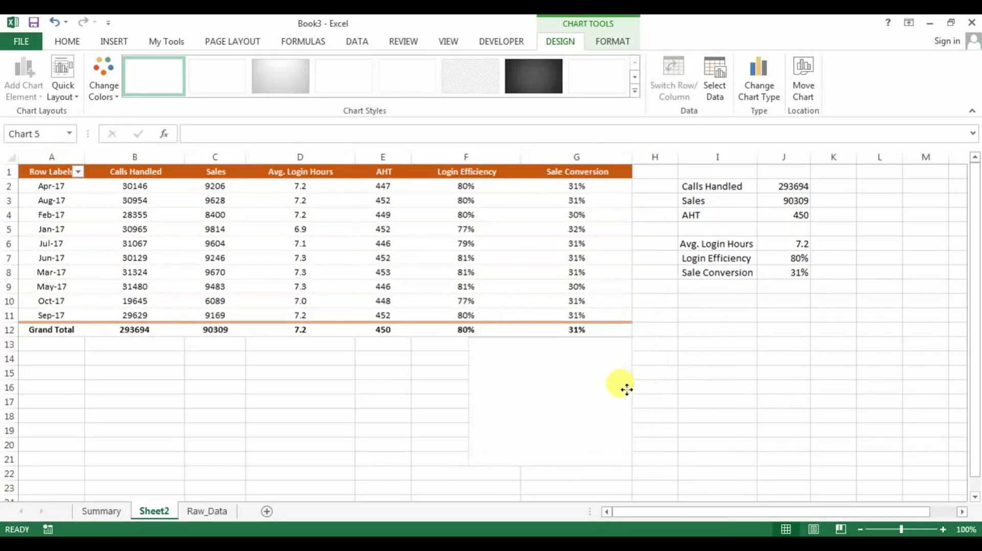
pyautogui.rightClick(552, 420)
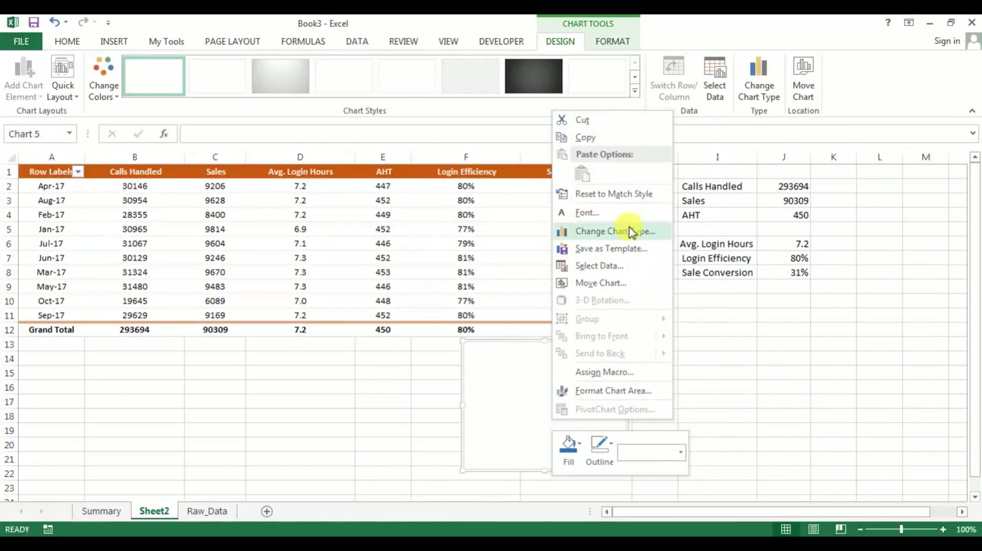
# - Add a series with values {1,1,1,1,1,1,1,1,1,9} to the doughnut chart
pyautogui.click(636, 271)
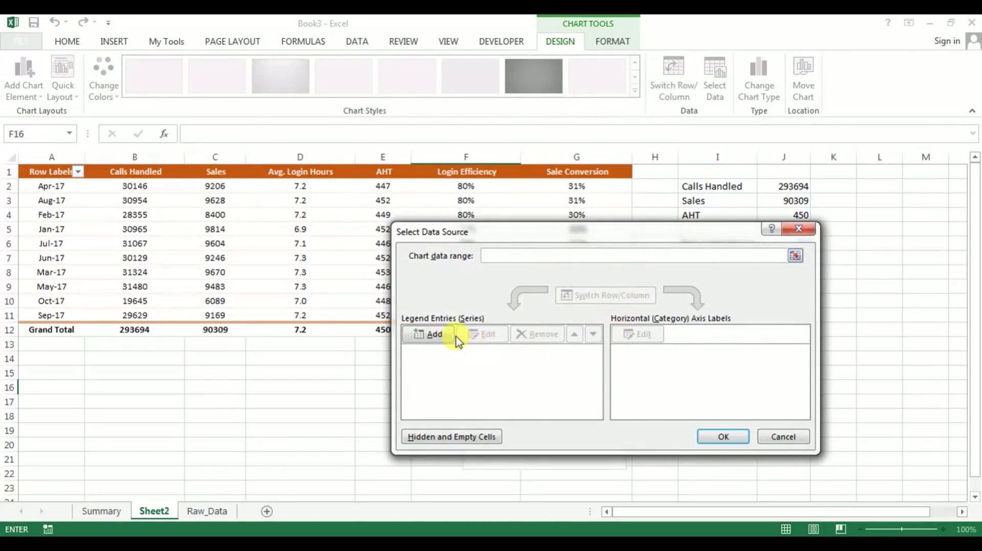
pyautogui.click(435, 335)
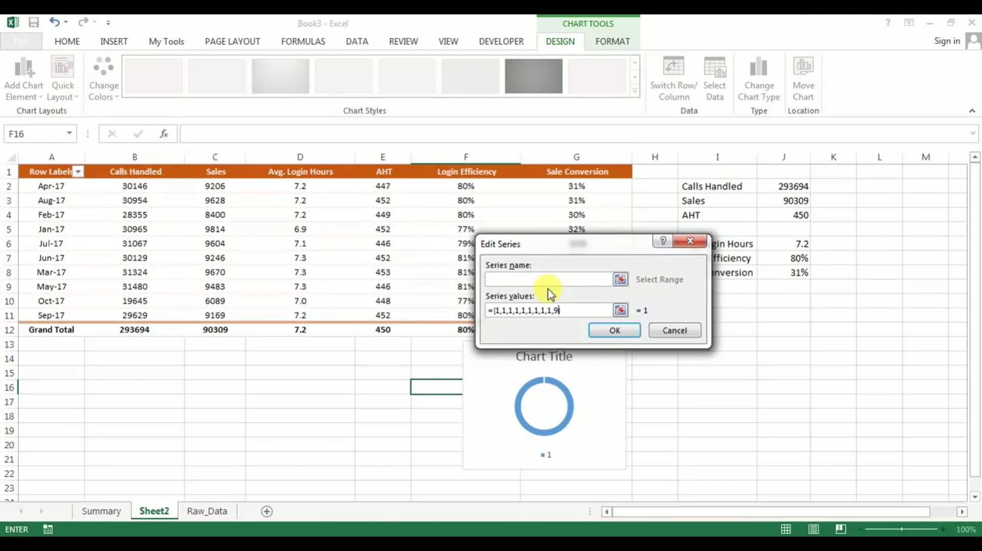
pyautogui.click(616, 330)
pyautogui.moveTo(807, 376); pyautogui.dragTo(650, 411)
pyautogui.click(723, 438)
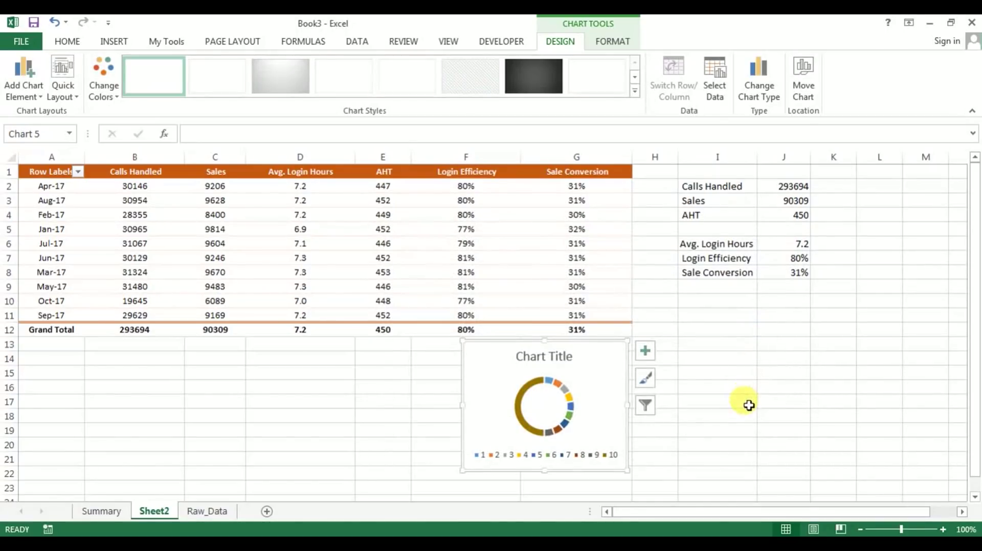
# - Remove the doughnut's chart title and legend and enlarge its plot area
pyautogui.click(748, 406)
pyautogui.click(595, 448)
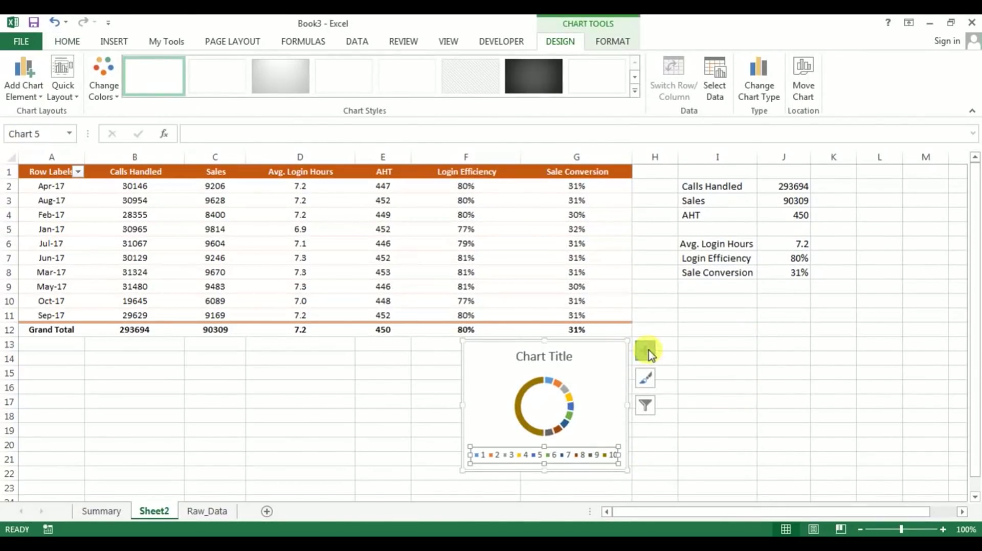
pyautogui.click(645, 351)
pyautogui.click(684, 369)
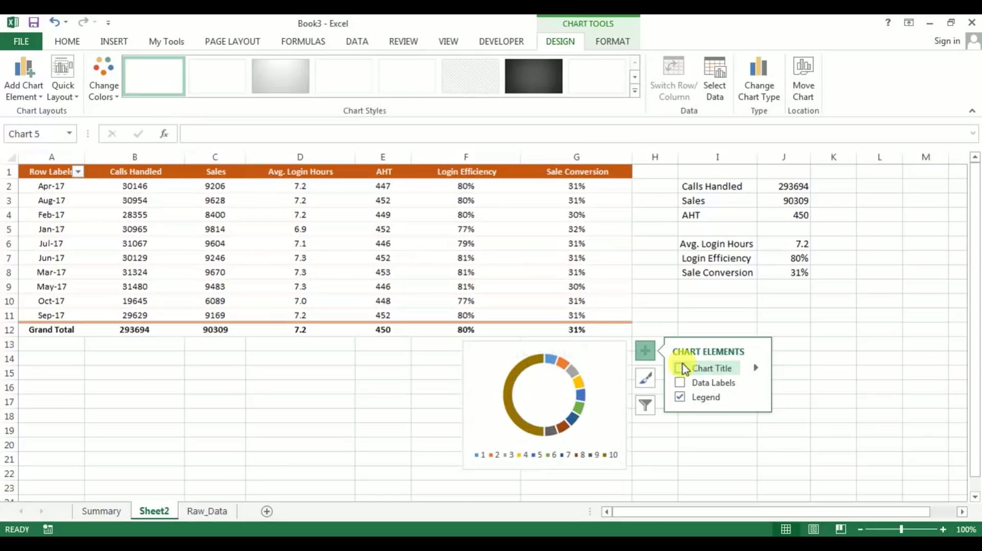
pyautogui.click(680, 398)
pyautogui.click(598, 377)
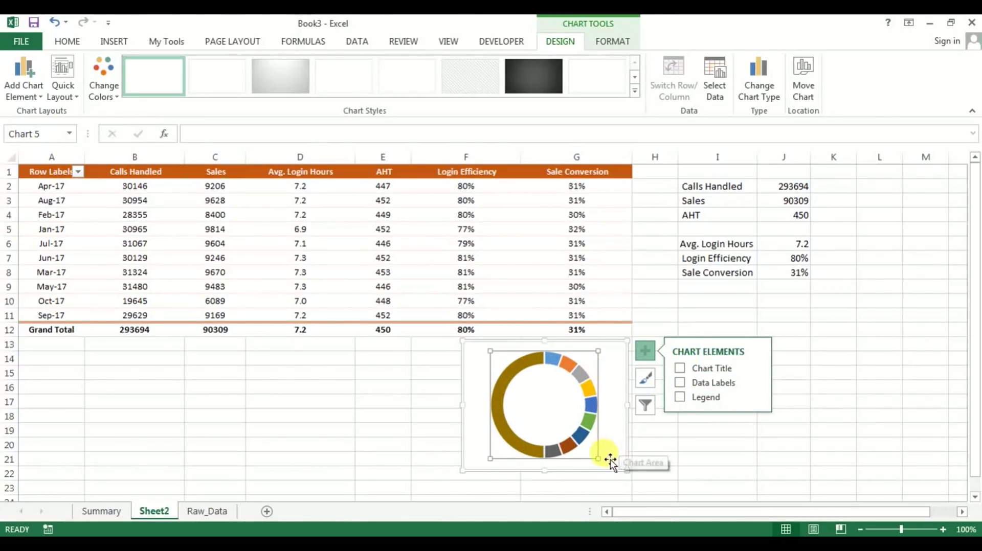
pyautogui.moveTo(597, 455)
pyautogui.mouseDown()
pyautogui.moveTo(618, 461)
pyautogui.moveTo(611, 467)
pyautogui.mouseUp()
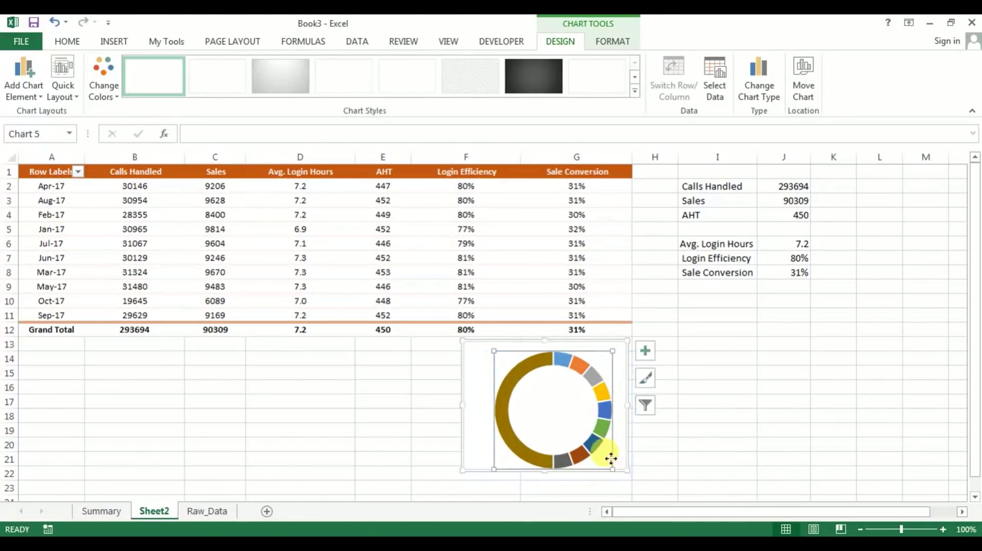
pyautogui.moveTo(493, 352); pyautogui.dragTo(460, 339)
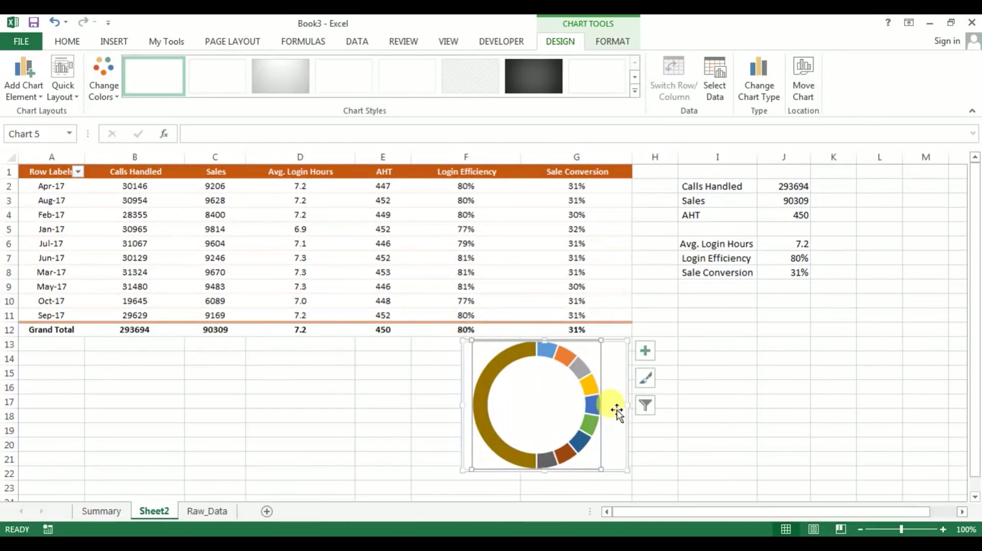
pyautogui.click(693, 432)
# - Set the doughnut series' first slice angle to 270°
pyautogui.click(581, 385)
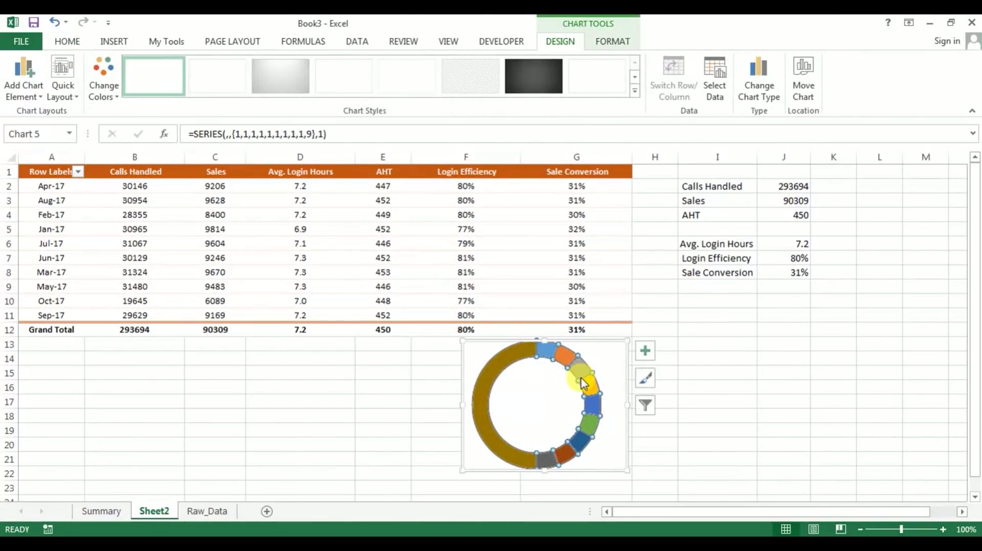
pyautogui.rightClick(589, 382)
pyautogui.click(653, 510)
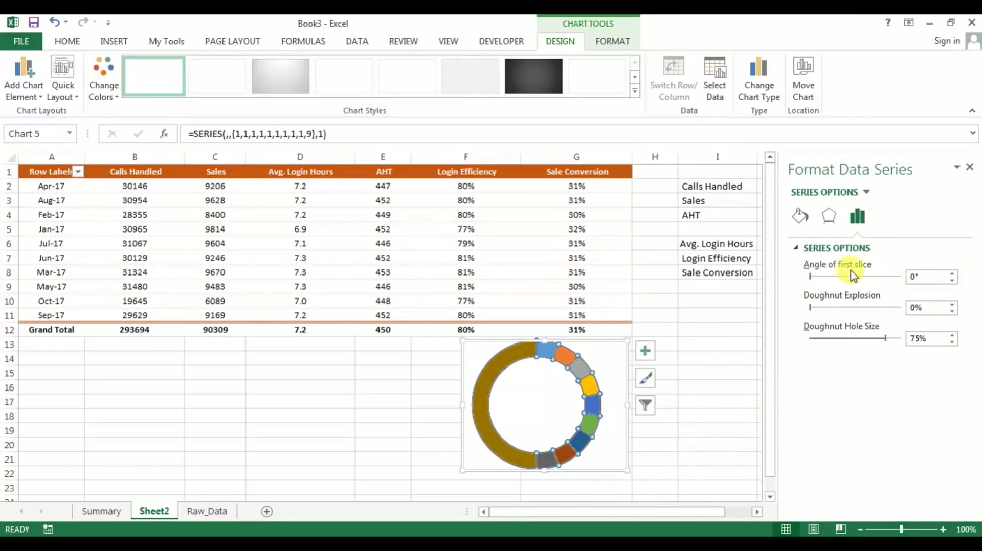
pyautogui.doubleClick(919, 277)
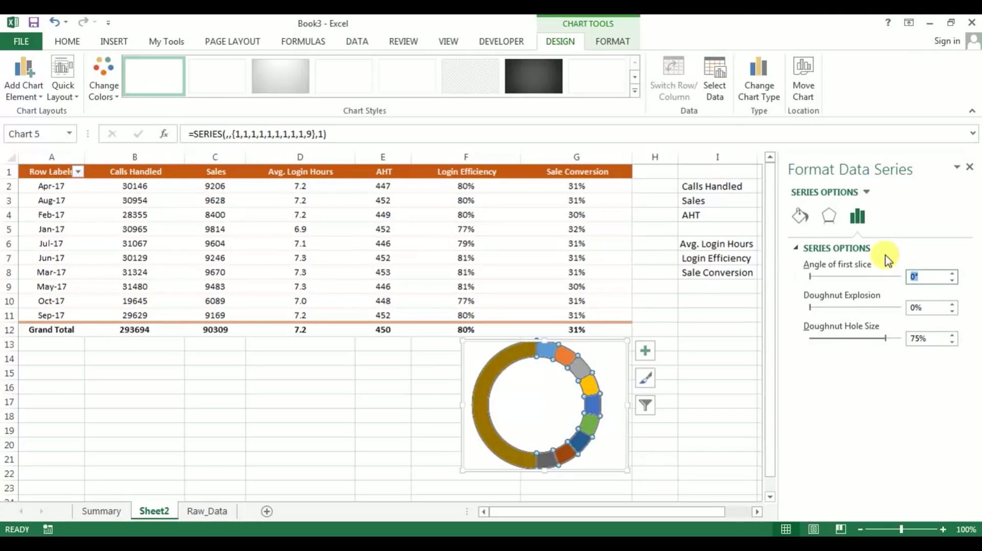
pyautogui.press('Return')
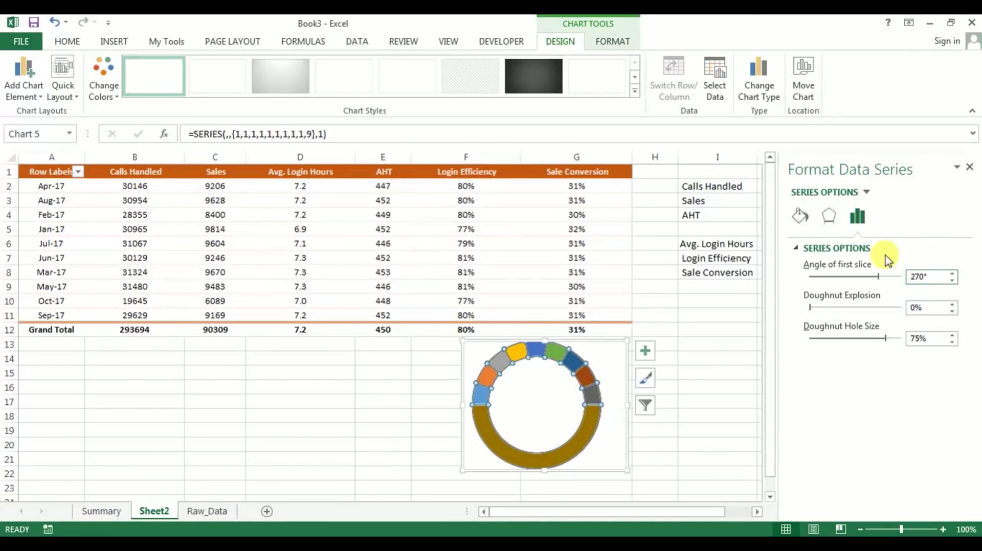
pyautogui.click(705, 387)
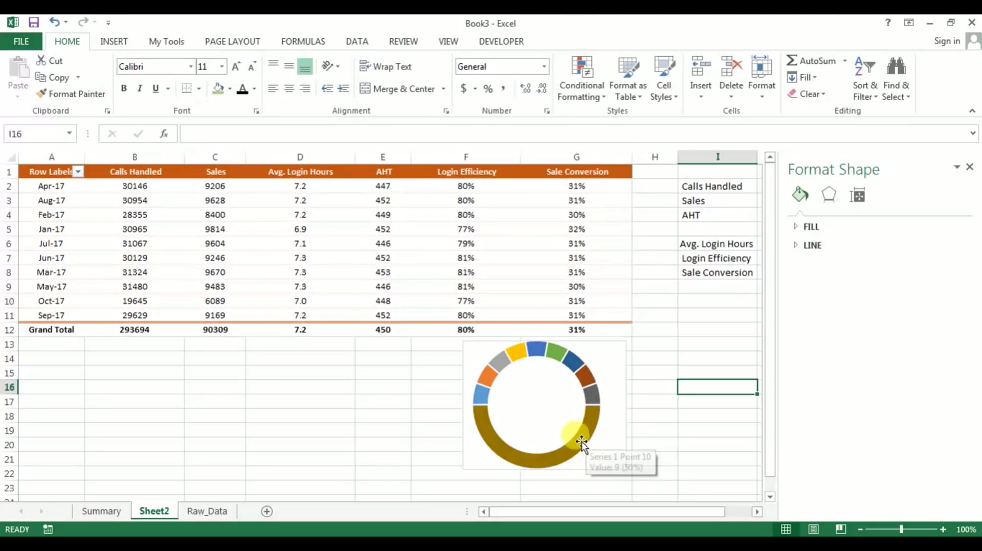
pyautogui.click(564, 452)
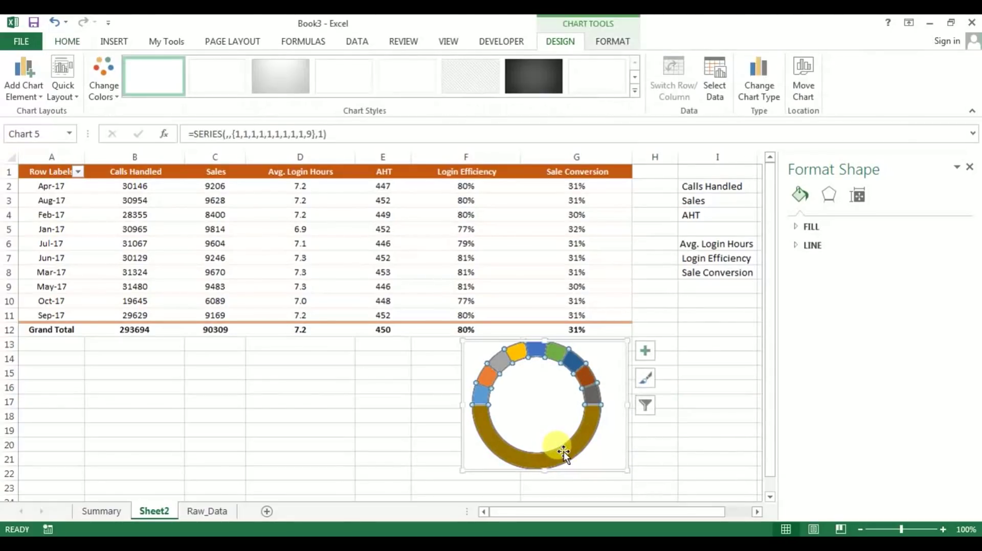
# - Give the large bottom slice No Fill to hide the doughnut's lower half
pyautogui.click(563, 452)
pyautogui.click(801, 217)
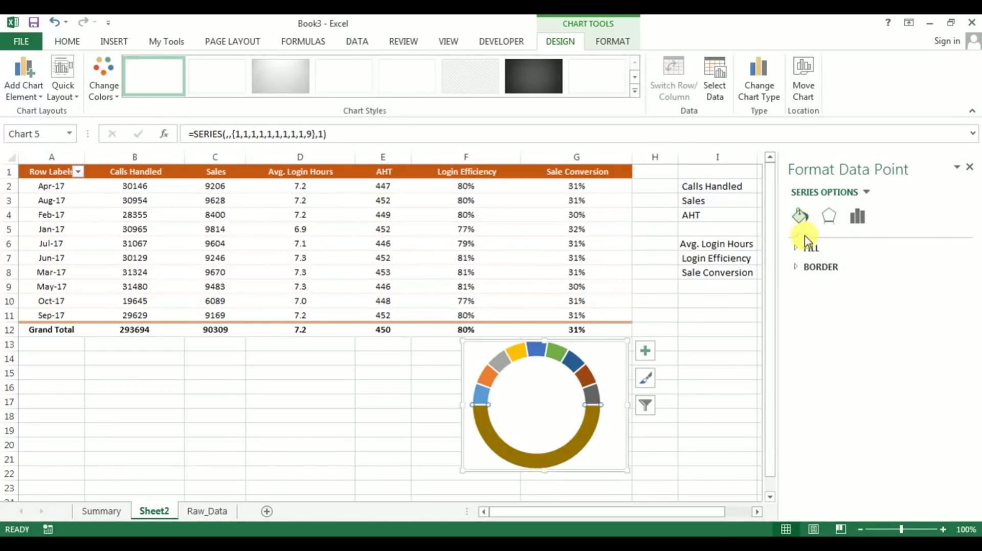
pyautogui.click(612, 41)
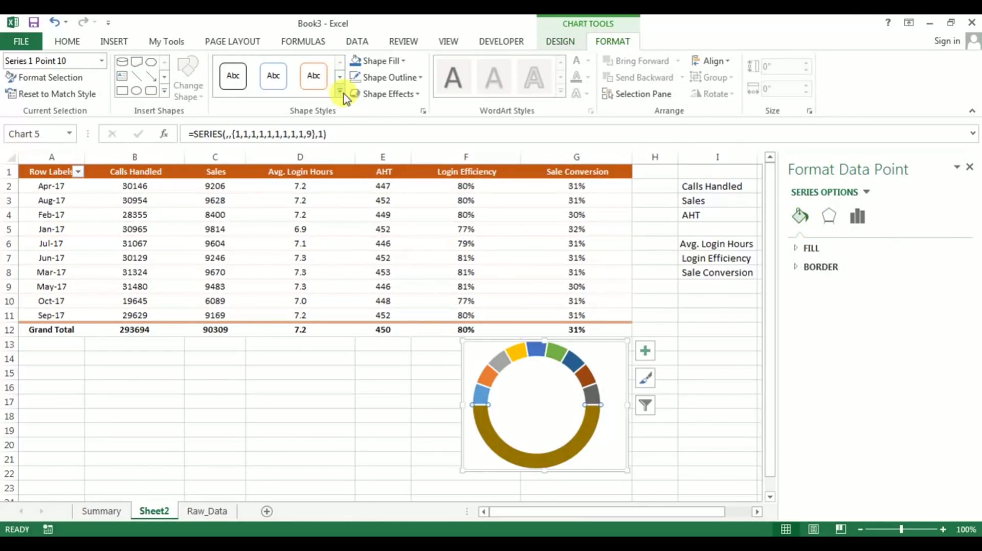
pyautogui.click(405, 64)
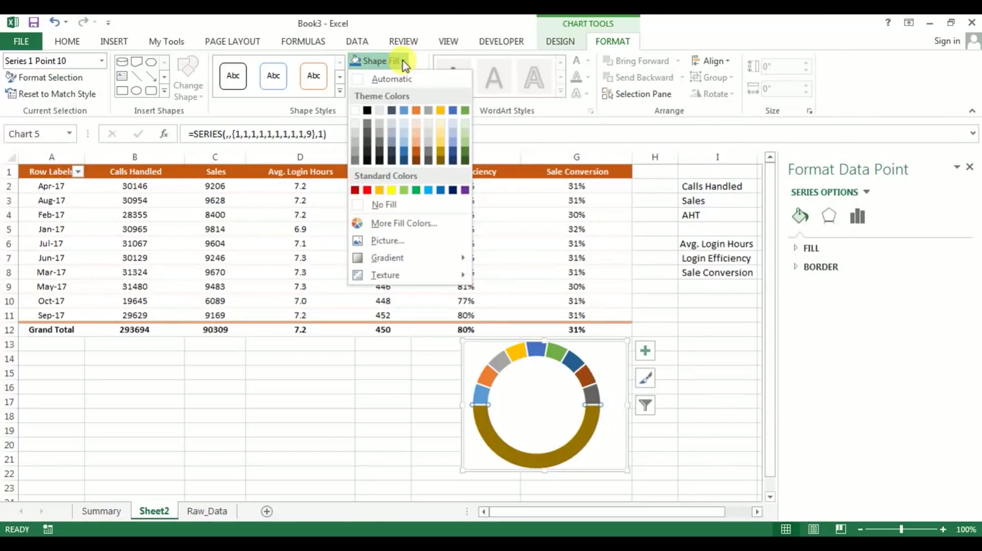
pyautogui.click(384, 204)
pyautogui.click(716, 430)
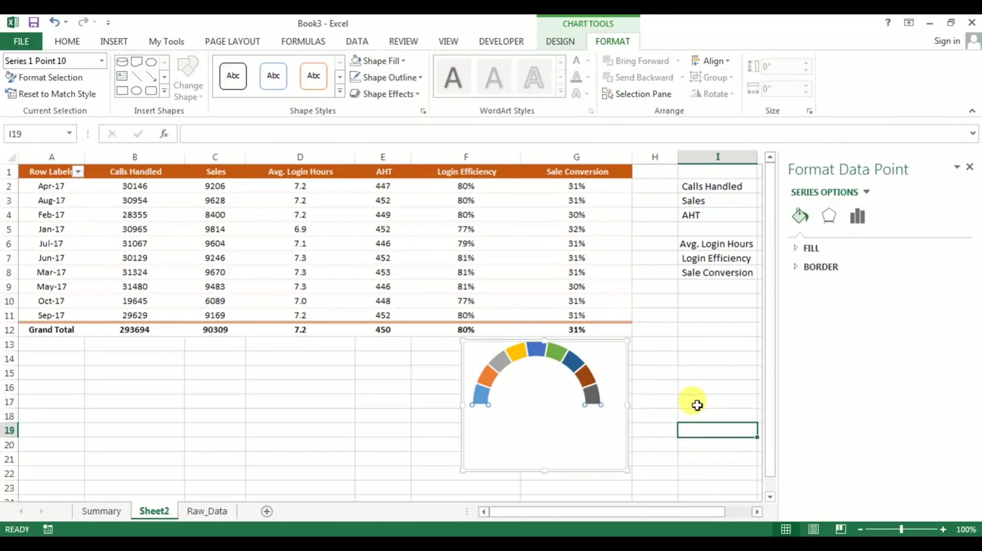
# - Colour the first four top slices dark red, red, light orange and pale gold
pyautogui.click(481, 397)
pyautogui.click(480, 398)
pyautogui.click(403, 61)
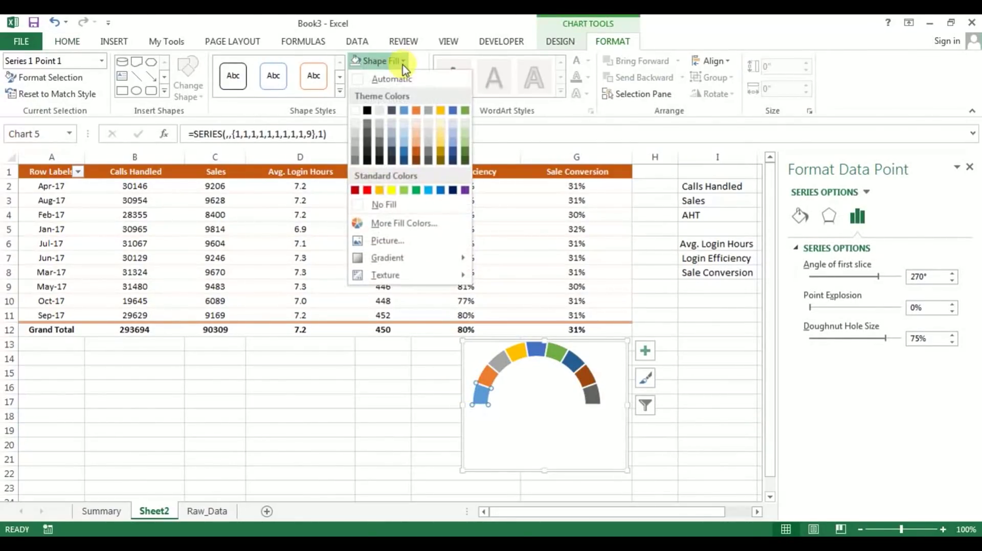
pyautogui.click(355, 190)
pyautogui.click(488, 377)
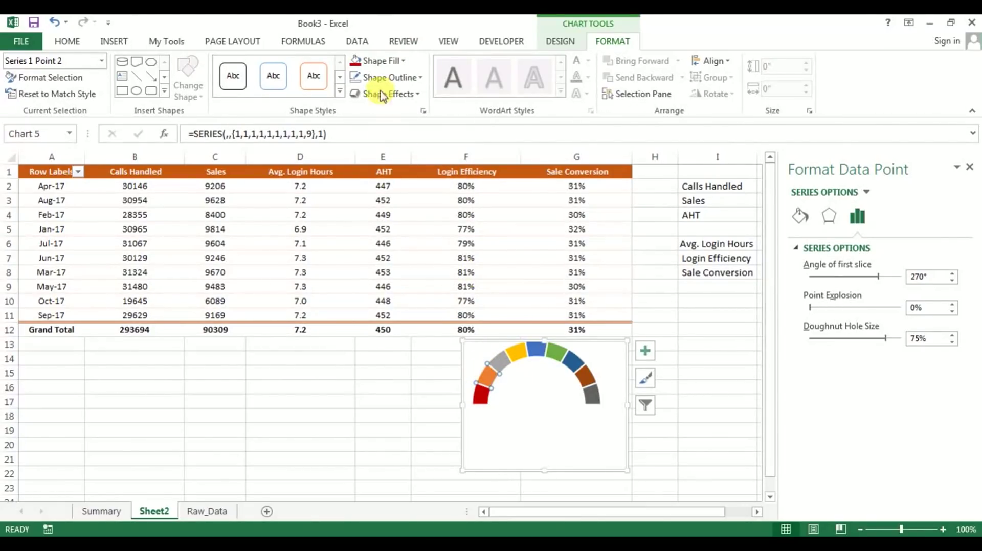
pyautogui.click(402, 61)
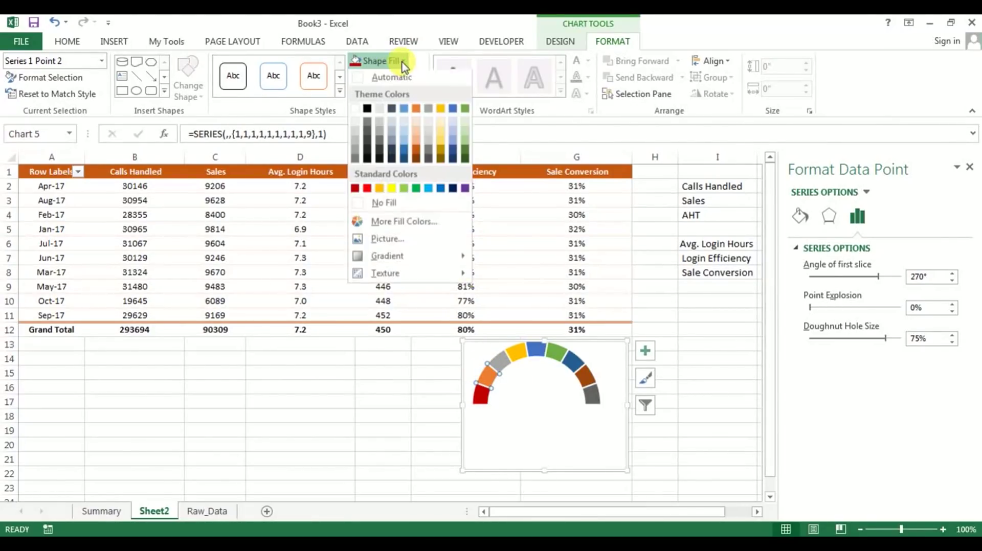
pyautogui.click(367, 190)
pyautogui.click(498, 359)
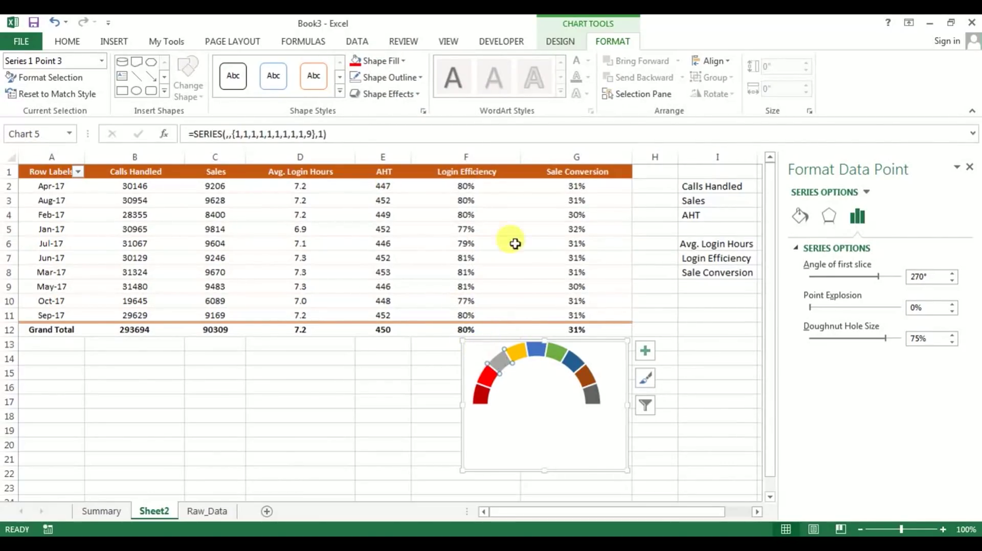
pyautogui.click(389, 61)
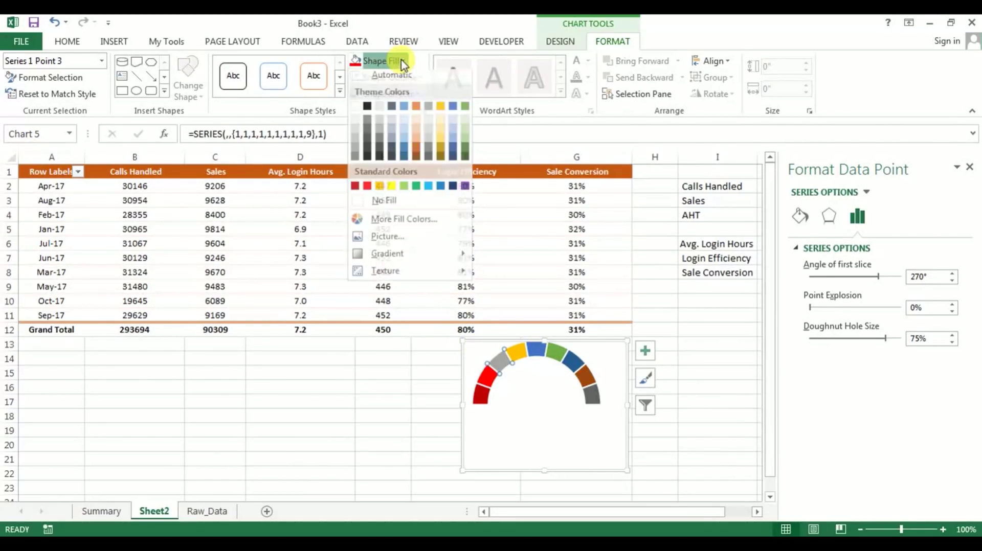
pyautogui.click(416, 147)
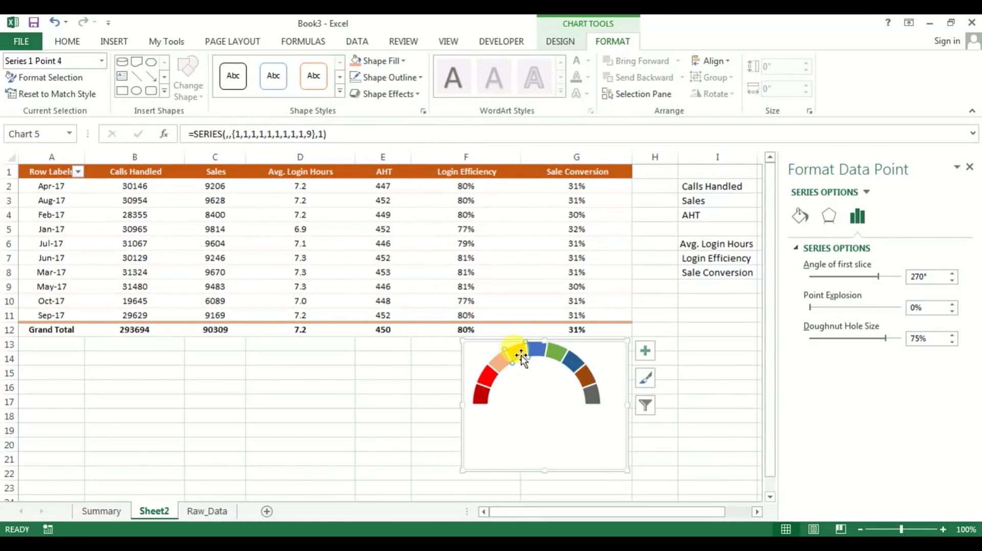
pyautogui.click(404, 60)
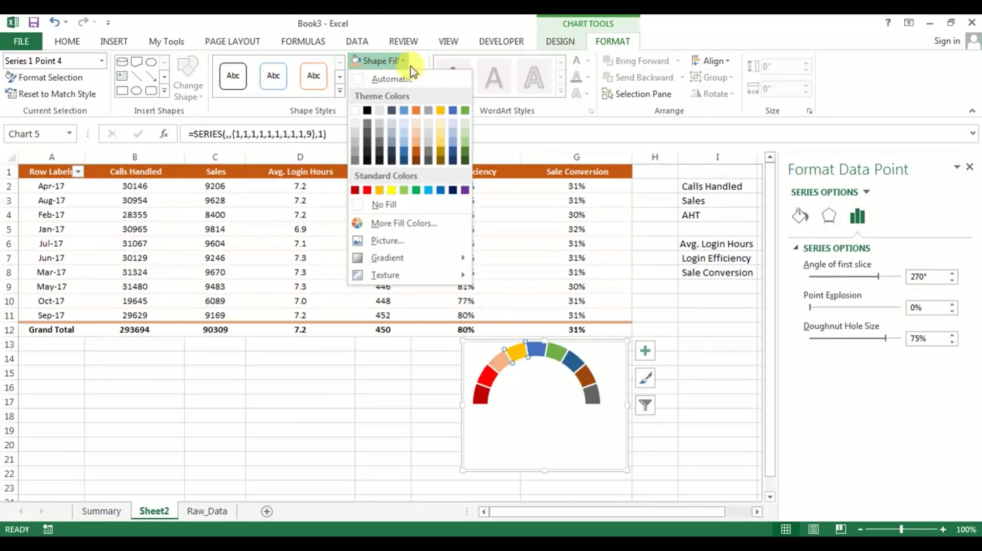
pyautogui.click(441, 141)
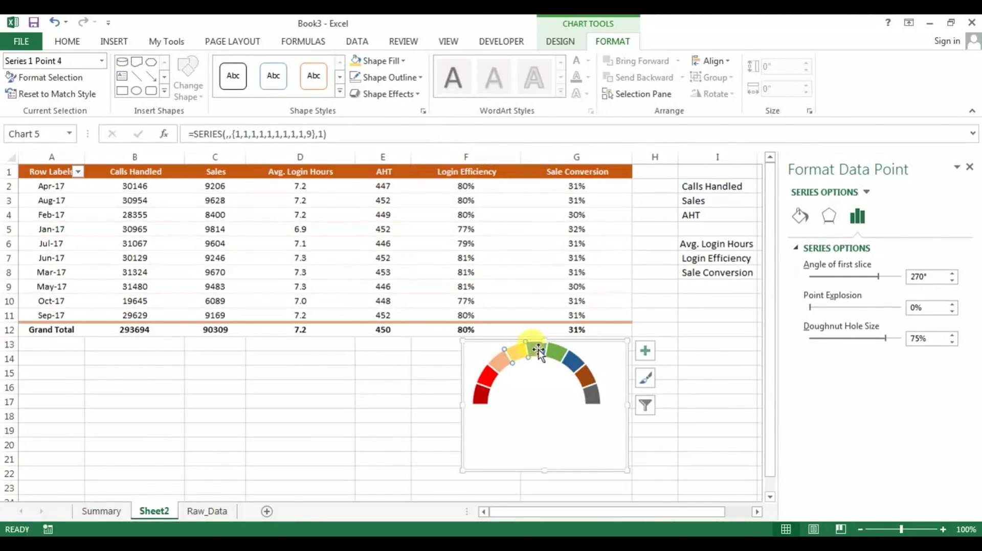
# - Colour the remaining slices gold, pale green, light green, medium green and dark green
pyautogui.click(404, 61)
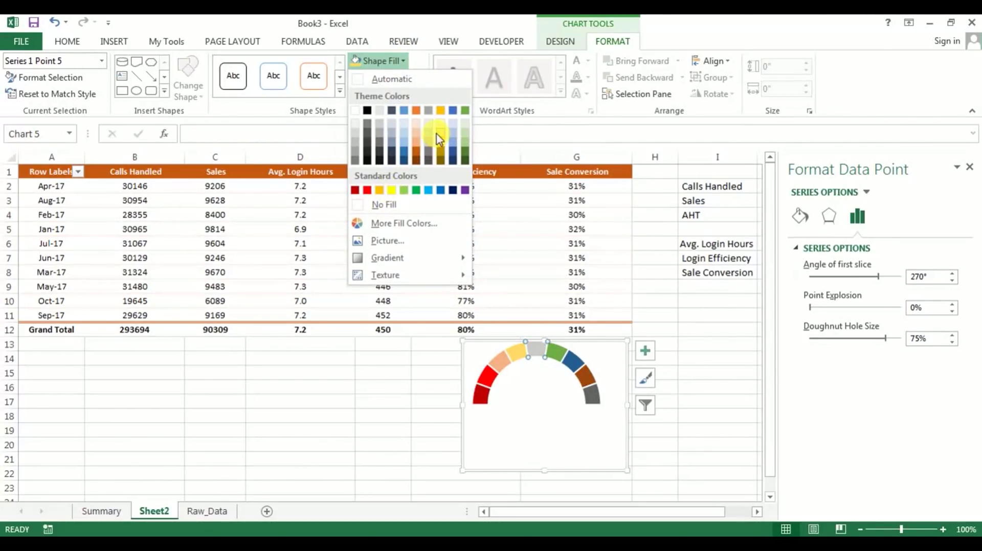
pyautogui.click(442, 111)
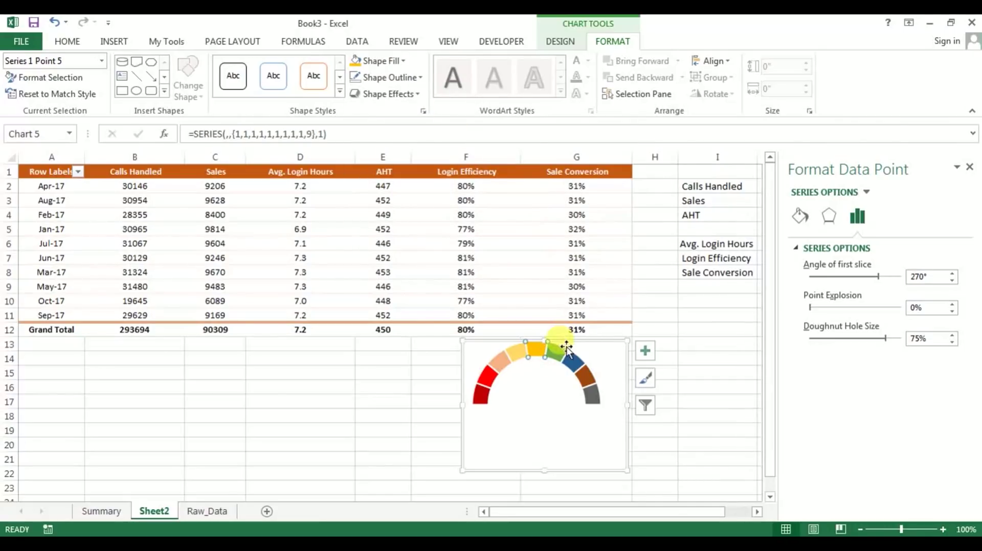
pyautogui.click(403, 62)
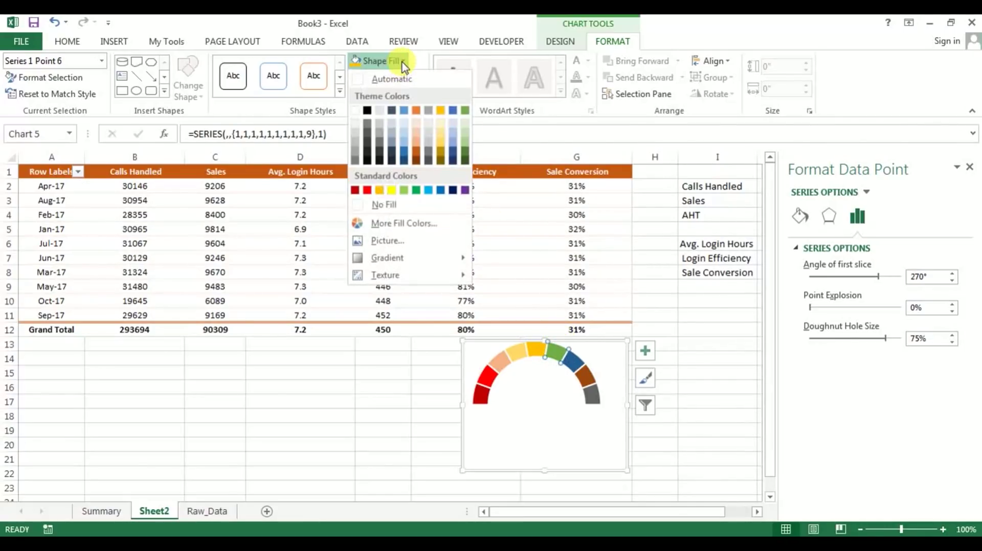
pyautogui.click(468, 128)
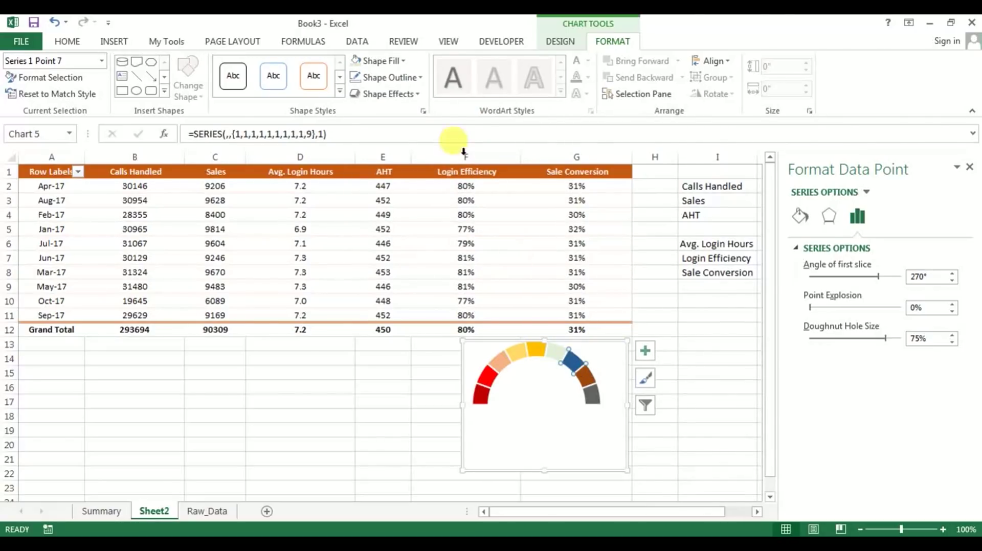
pyautogui.click(394, 61)
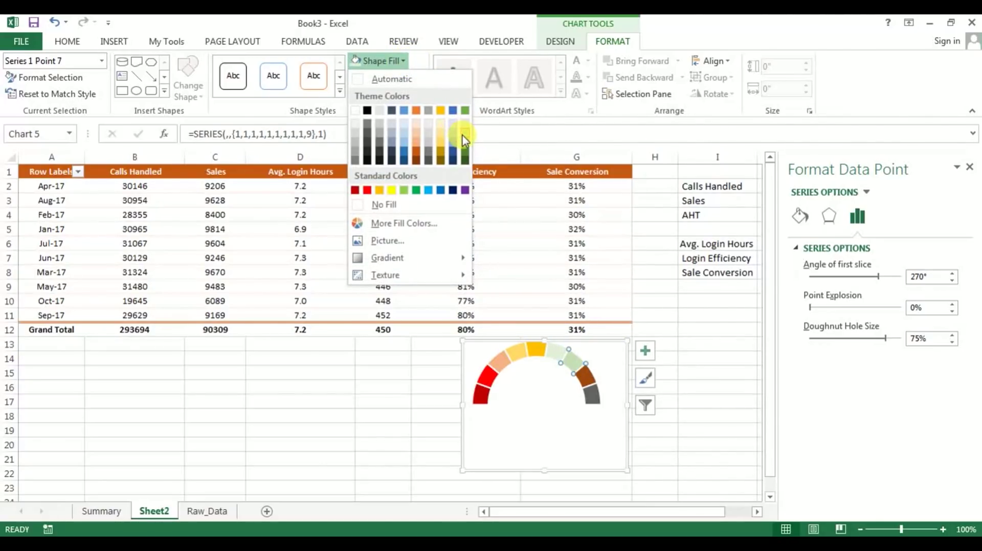
pyautogui.click(466, 145)
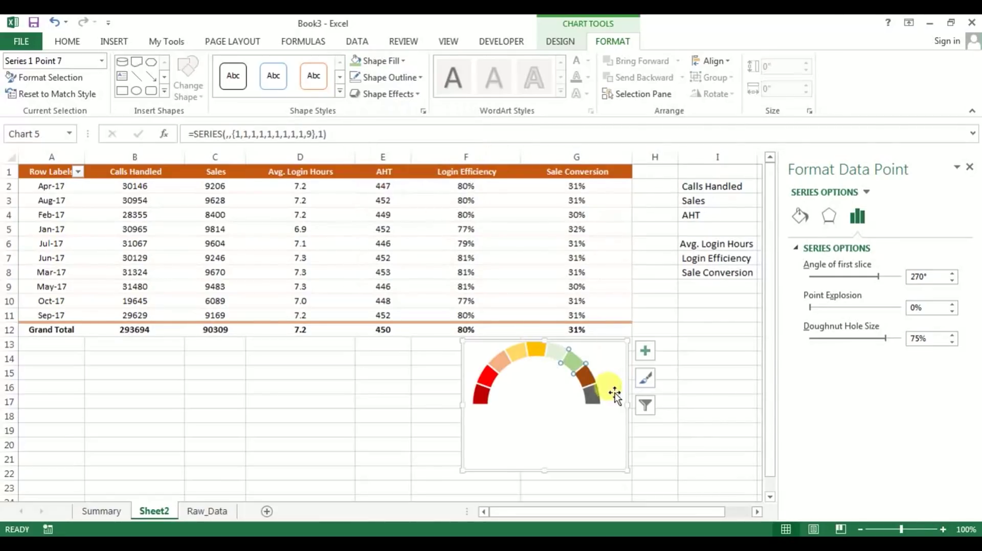
pyautogui.click(394, 61)
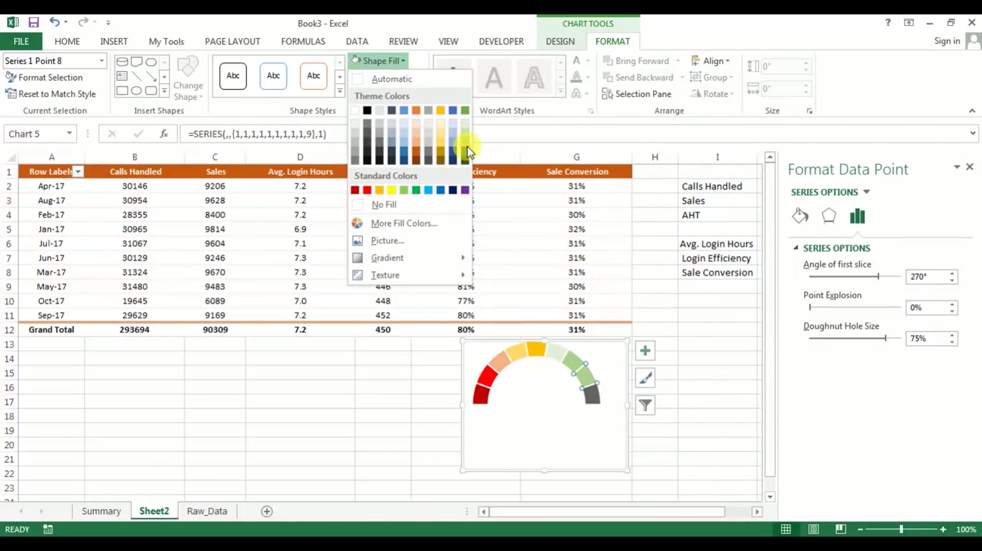
pyautogui.click(465, 110)
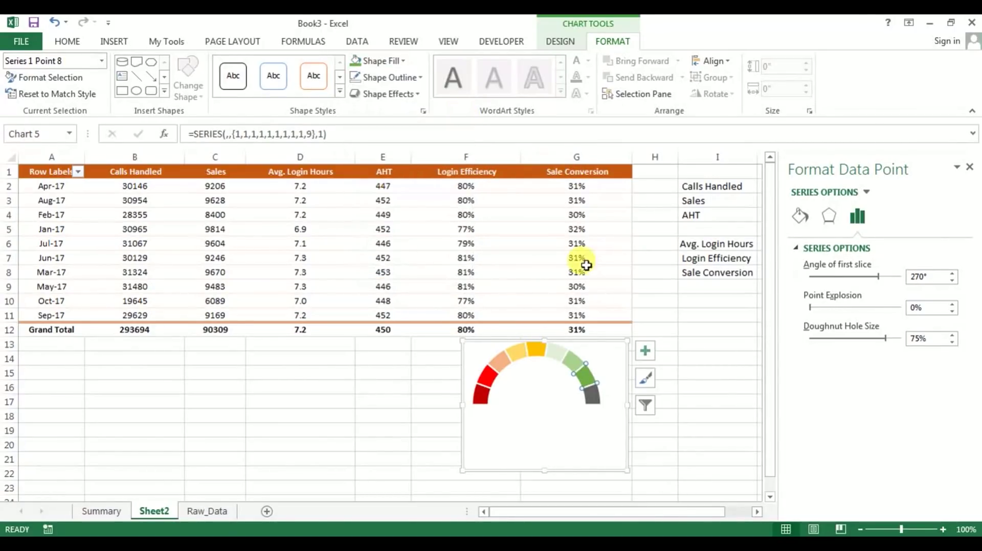
pyautogui.click(408, 65)
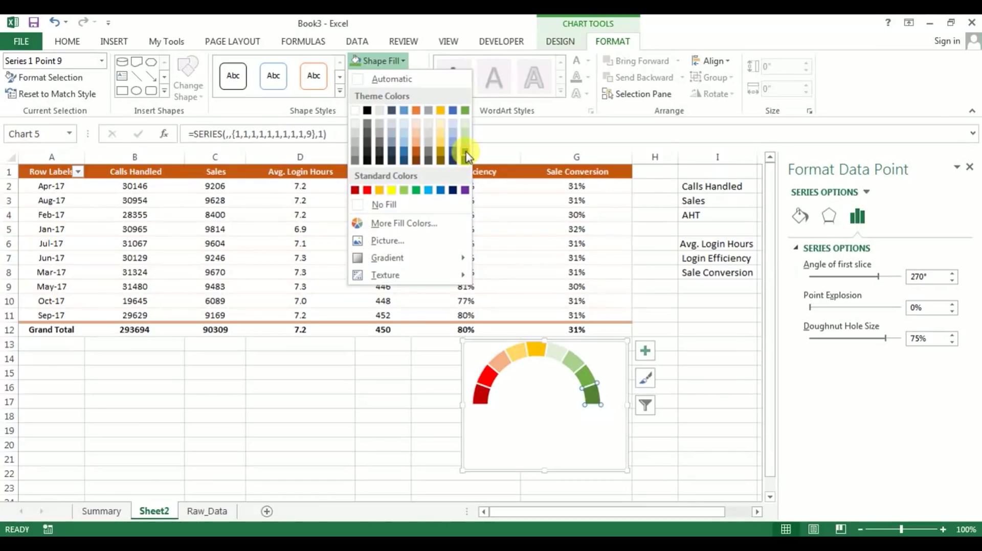
pyautogui.click(467, 157)
pyautogui.click(710, 397)
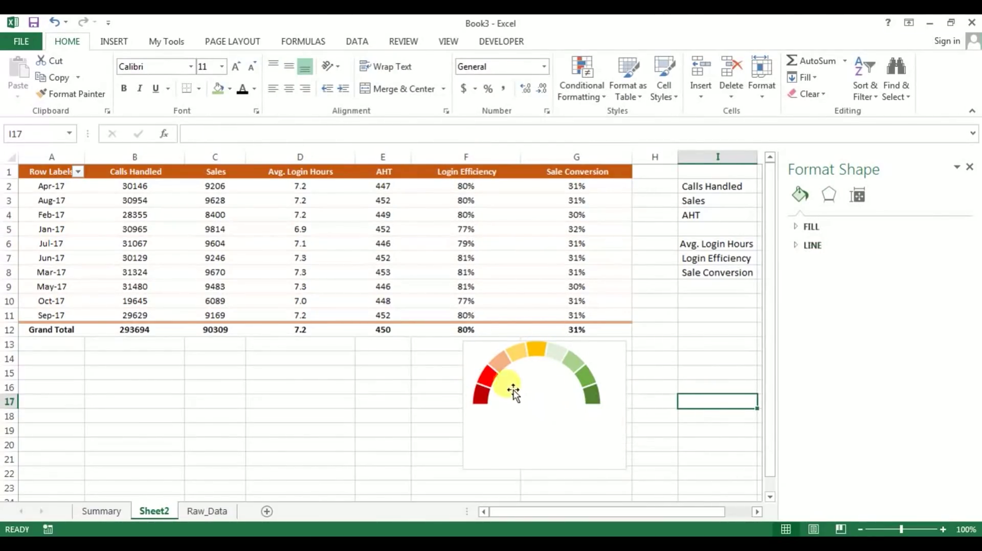
# - Move the gauge chart up-left, close the Format pane, and enter 0.5 in K6
pyautogui.moveTo(620, 356); pyautogui.dragTo(546, 358)
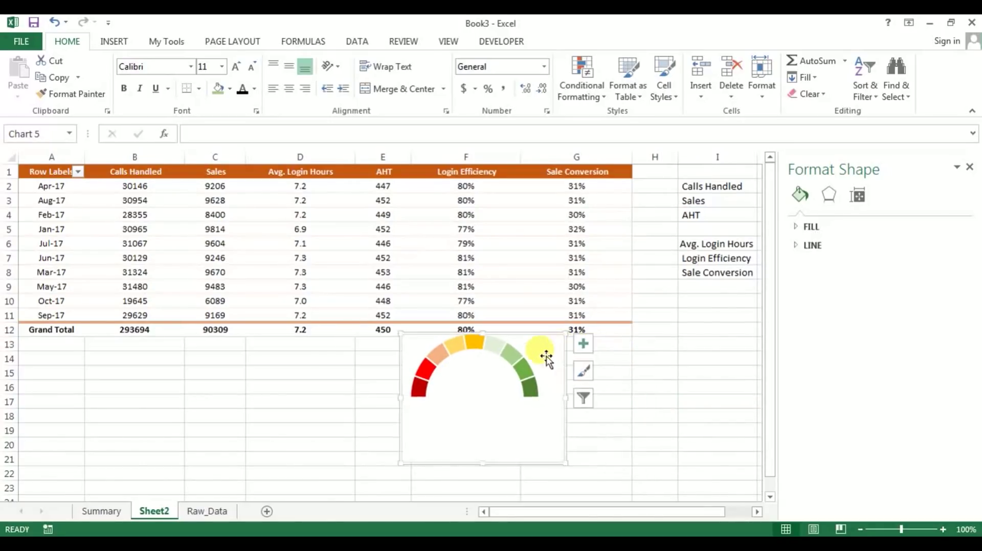
pyautogui.click(969, 167)
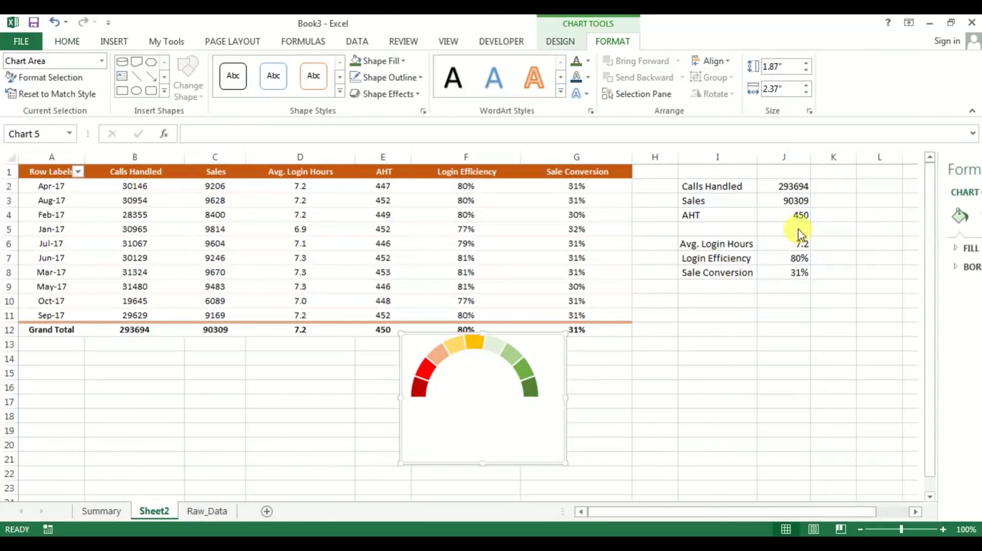
pyautogui.click(798, 243)
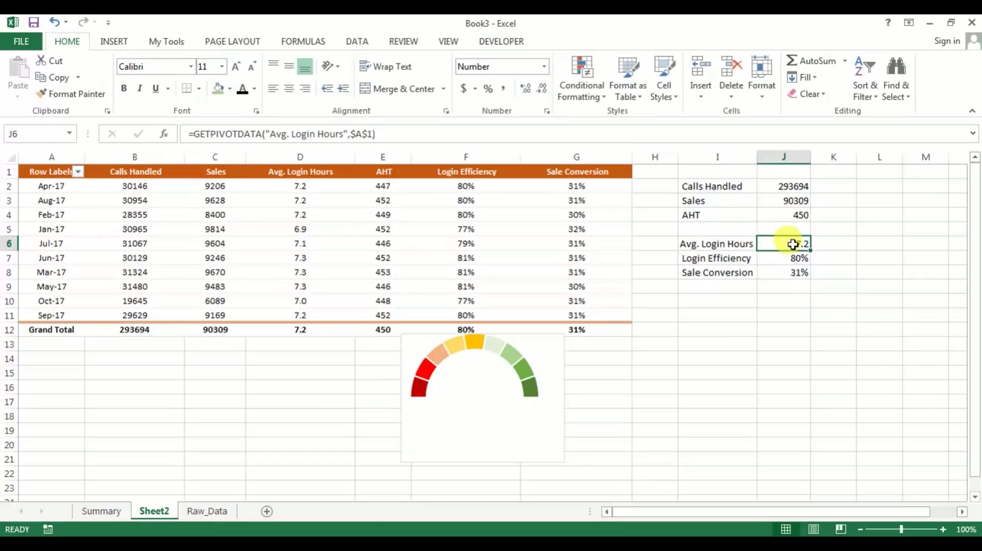
pyautogui.click(832, 245)
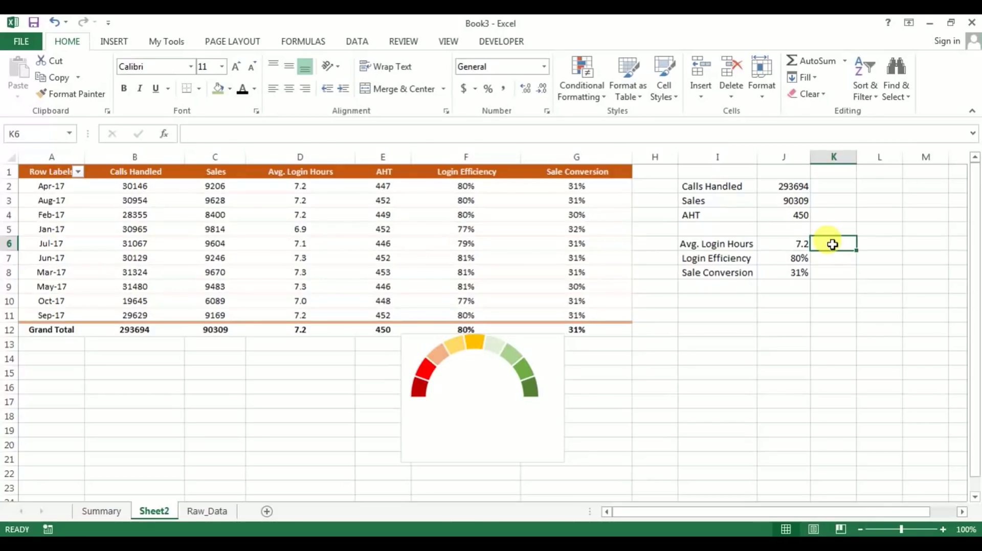
pyautogui.write('.5')
pyautogui.press('Return')
# - Check cells K6, J5 and J6, then switch to the Raw_Data sheet
pyautogui.click(832, 244)
pyautogui.press('Right')
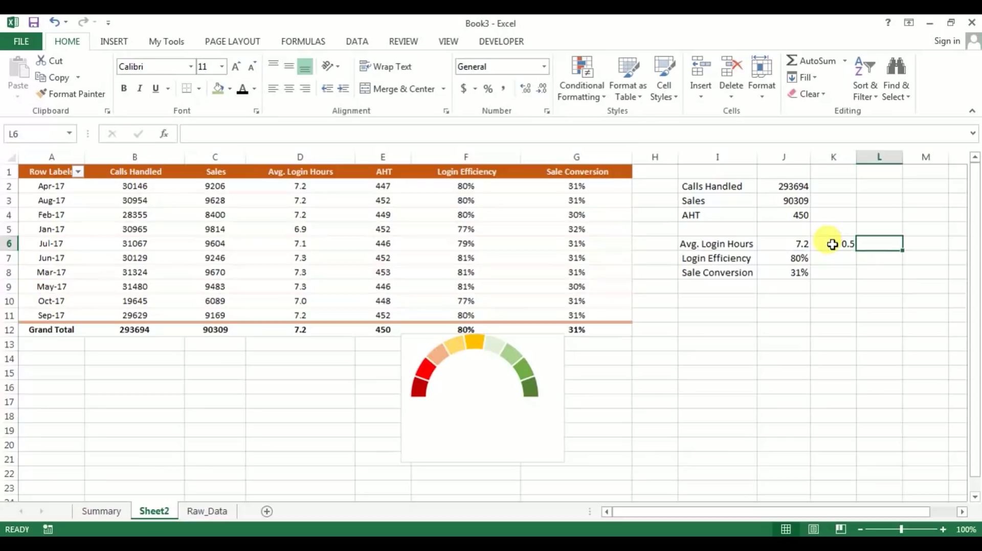
pyautogui.click(792, 233)
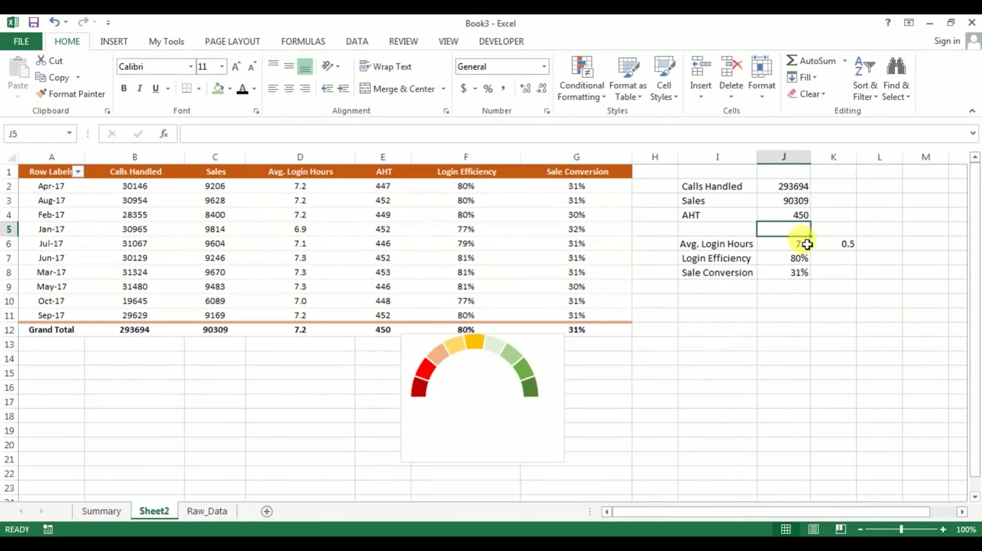
pyautogui.click(803, 246)
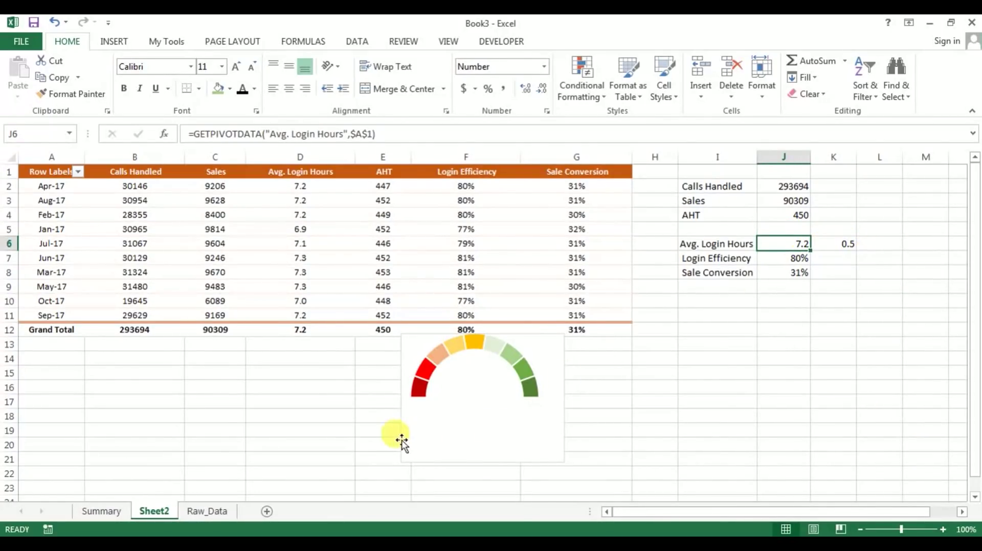
pyautogui.click(206, 511)
# - Inspect the Login Hours and Target Login Hours values in the data sheet
pyautogui.click(651, 227)
pyautogui.scroll(1, 660, 257)
pyautogui.scroll(7, 660, 257)
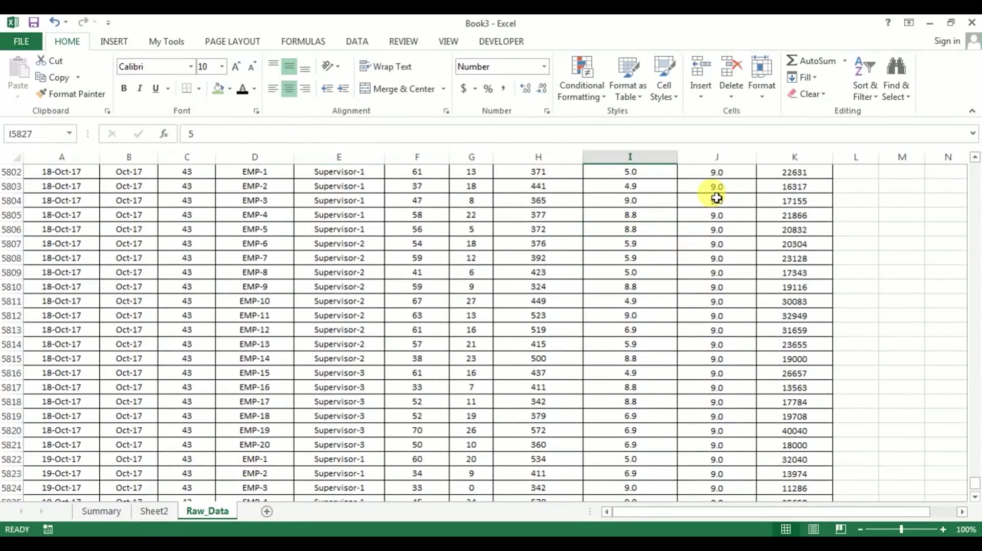
pyautogui.click(716, 198)
pyautogui.scroll(7, 958, 240)
pyautogui.moveTo(973, 485); pyautogui.dragTo(950, 156)
pyautogui.click(712, 188)
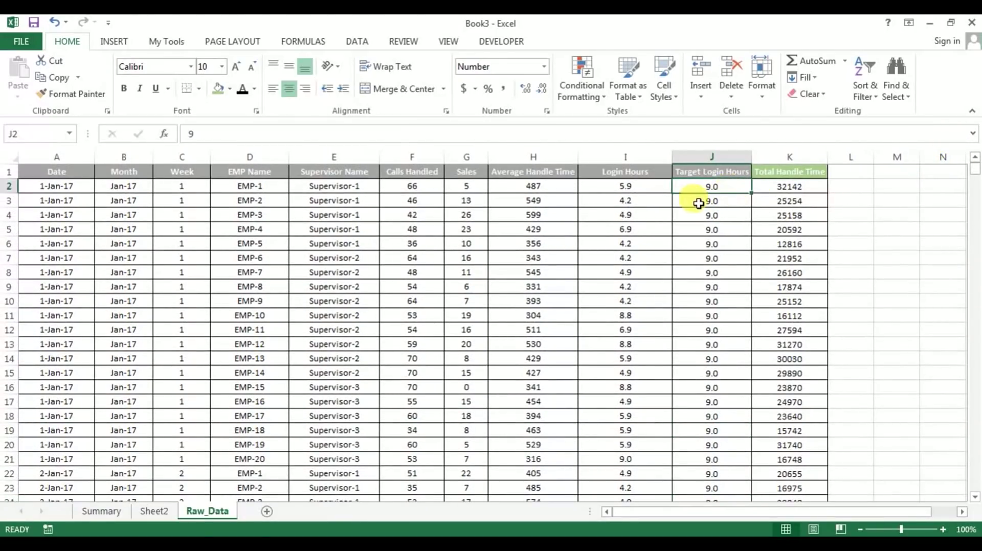
pyautogui.press('Home')
# - Return to Sheet2 and select K6, then L6 beside the average login hours
pyautogui.hotkey('alt', 'w')
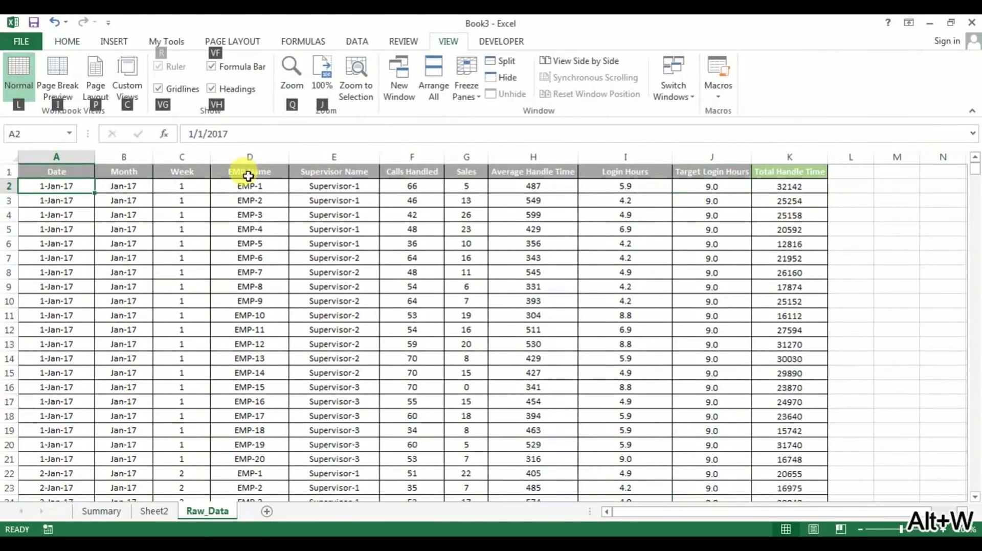
pyautogui.click(710, 186)
pyautogui.click(711, 258)
pyautogui.click(154, 511)
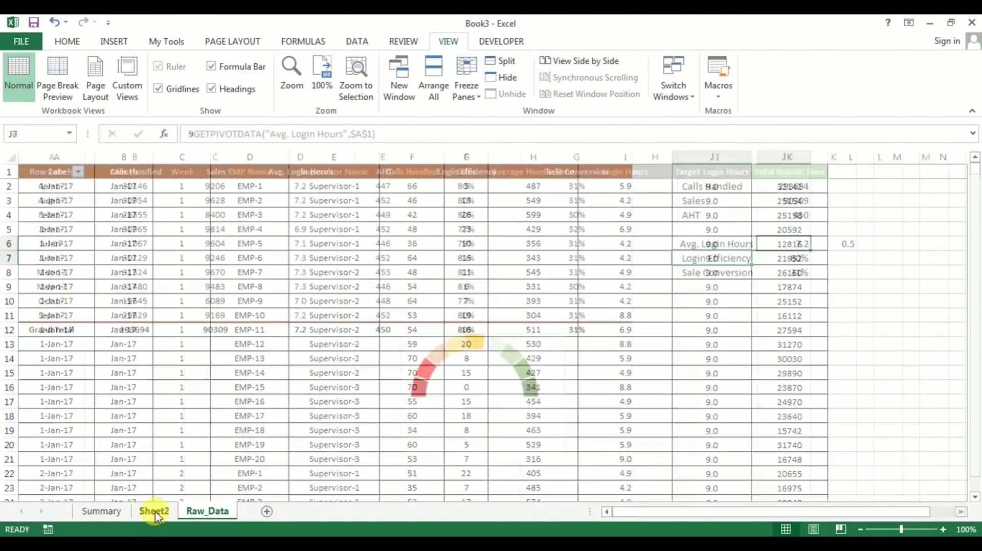
pyautogui.click(850, 243)
pyautogui.click(894, 244)
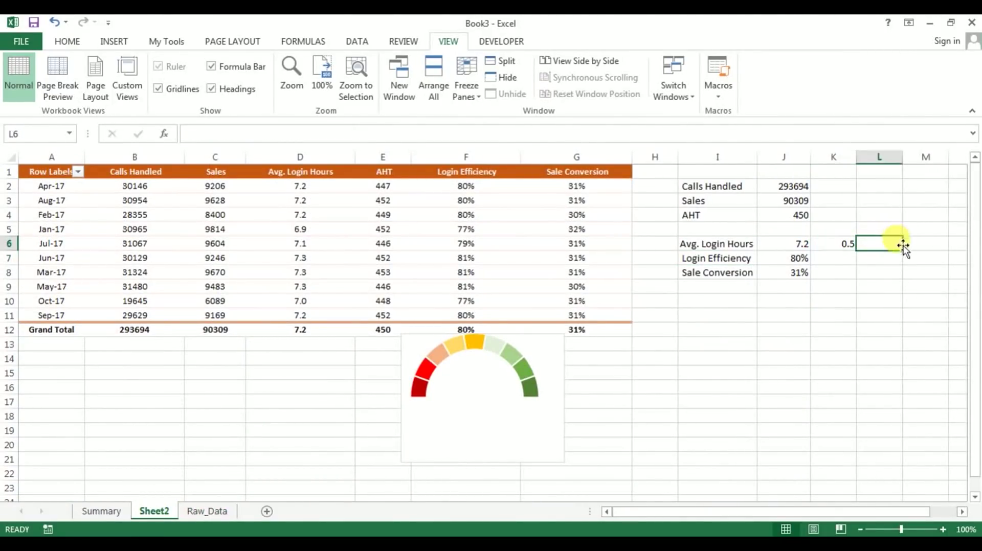
# - Enter =18-SUM(J6:K6) in L6 and accept Excel's formula correction
pyautogui.write('=18-')
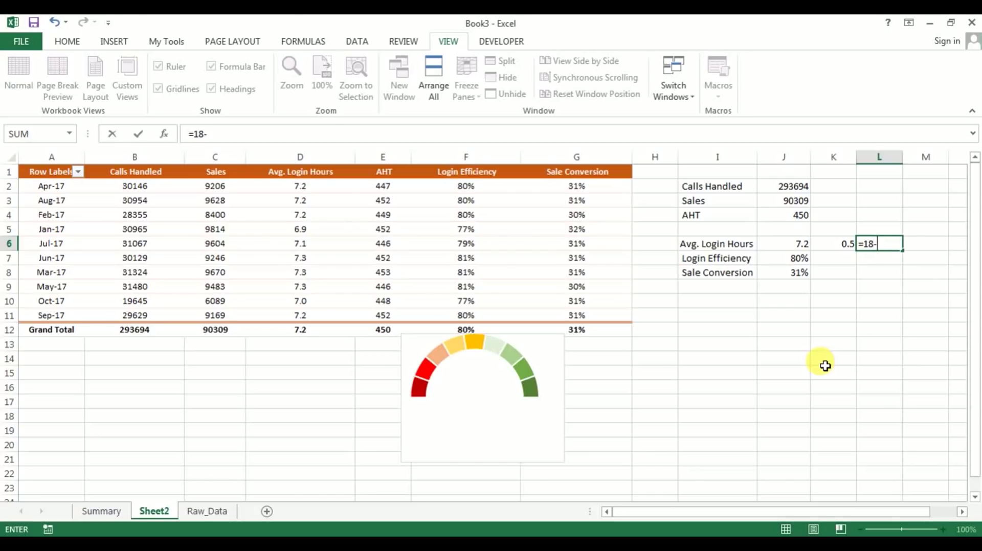
pyautogui.write('sum')
pyautogui.press('Tab')
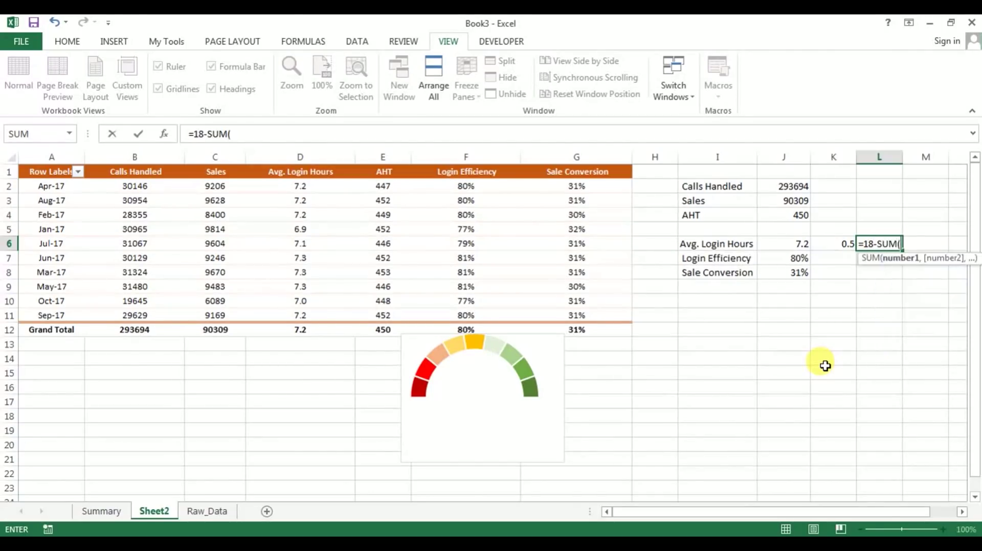
pyautogui.moveTo(802, 241); pyautogui.dragTo(829, 242)
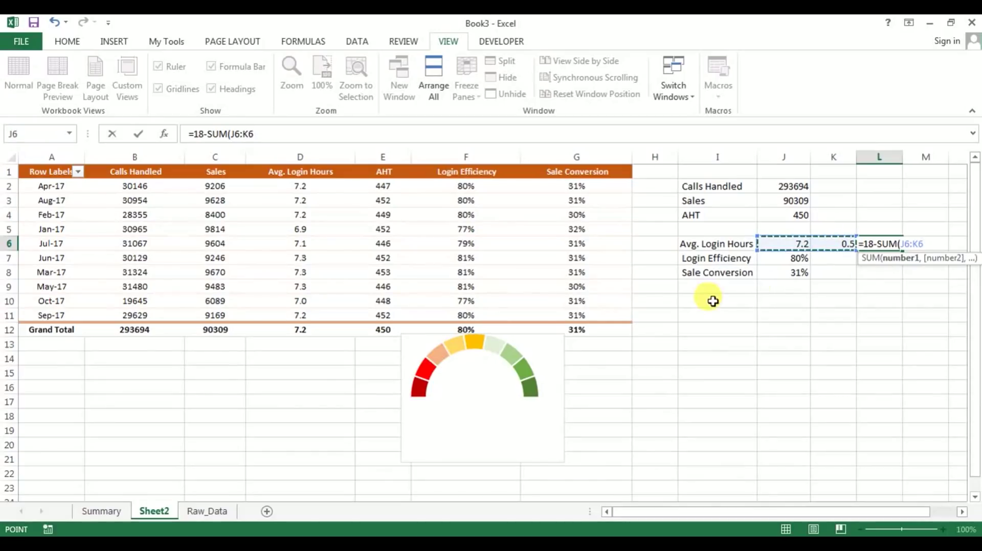
pyautogui.press('Return')
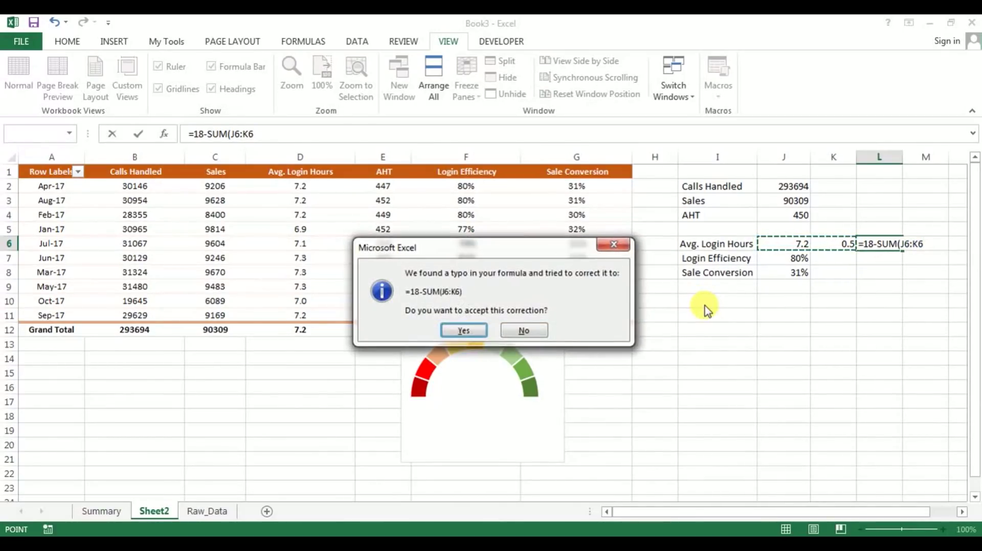
pyautogui.press('Return')
pyautogui.click(882, 244)
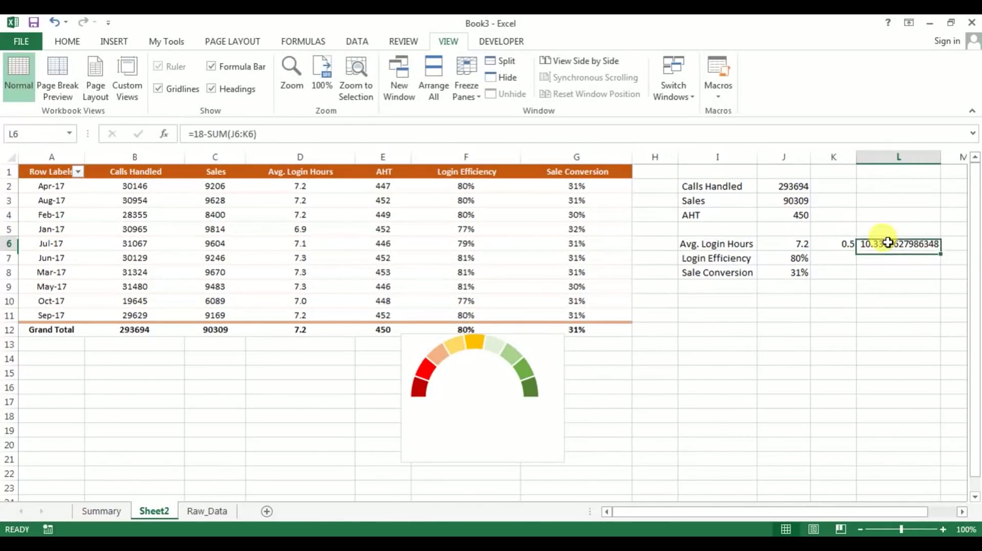
# - Decrease L6's decimals so it shows 10.3 and narrow column L
pyautogui.click(67, 41)
pyautogui.click(543, 90)
pyautogui.click(543, 90)
pyautogui.click(543, 90)
pyautogui.moveTo(940, 158); pyautogui.dragTo(879, 159)
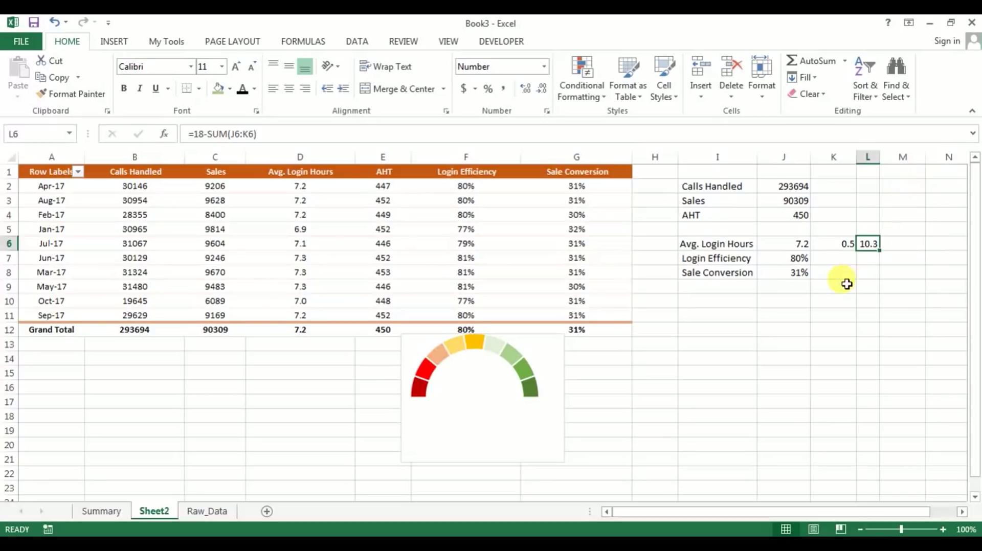
pyautogui.moveTo(797, 244); pyautogui.dragTo(868, 244)
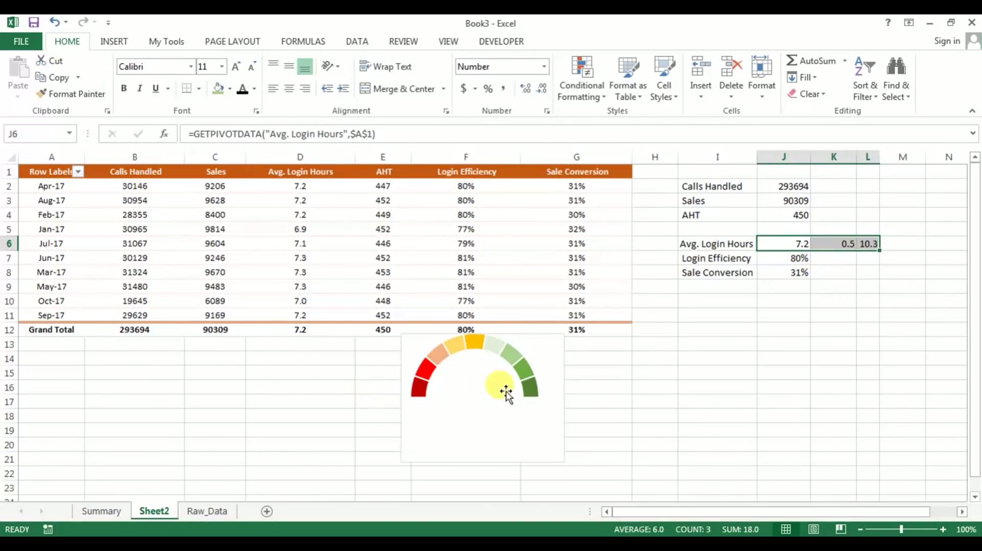
pyautogui.click(506, 392)
# - Add an Avg. Login Hours series from J6:L6 (7.2, 0.5, 10.3) to the gauge chart
pyautogui.rightClick(503, 391)
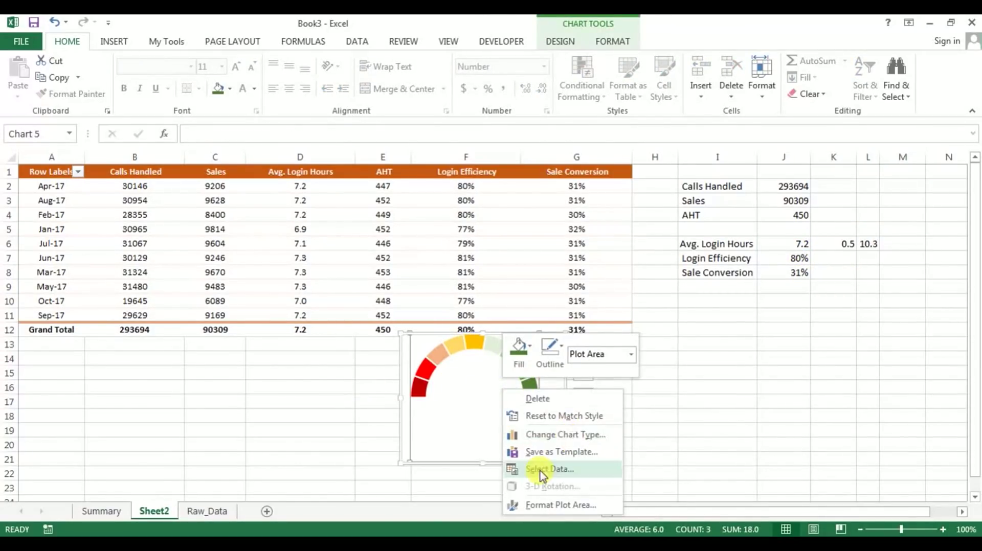
pyautogui.click(581, 467)
pyautogui.click(441, 336)
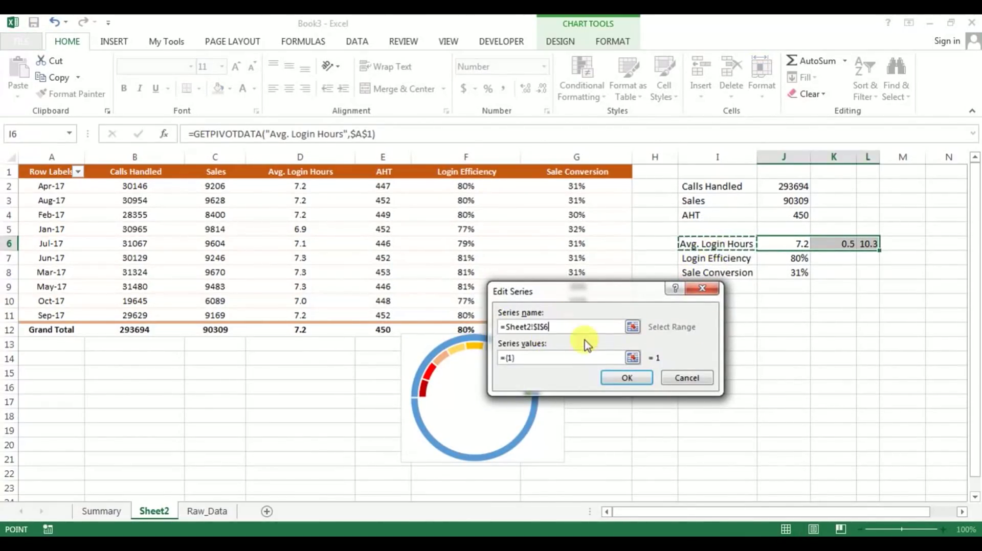
pyautogui.click(556, 358)
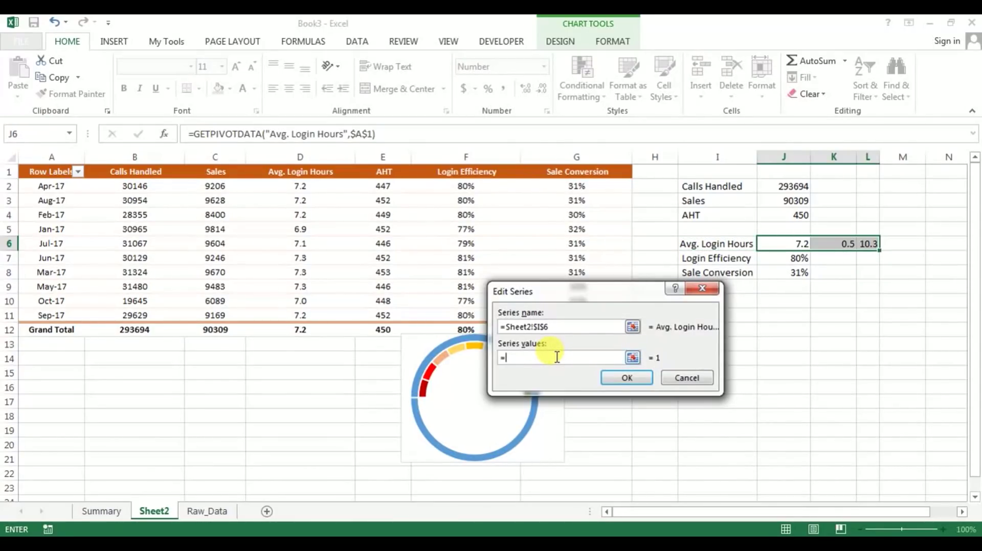
pyautogui.moveTo(782, 242); pyautogui.dragTo(869, 243)
pyautogui.click(626, 379)
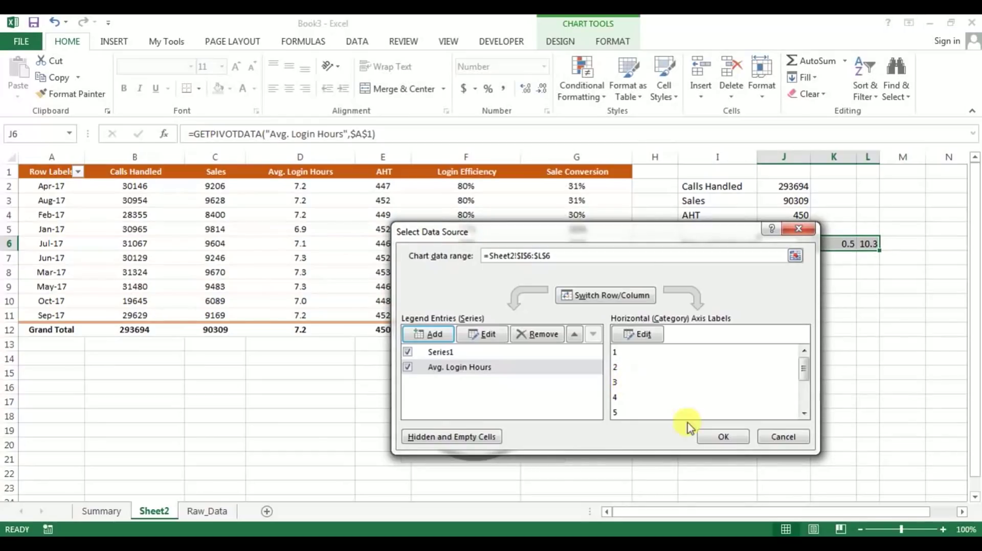
pyautogui.click(732, 440)
pyautogui.click(513, 355)
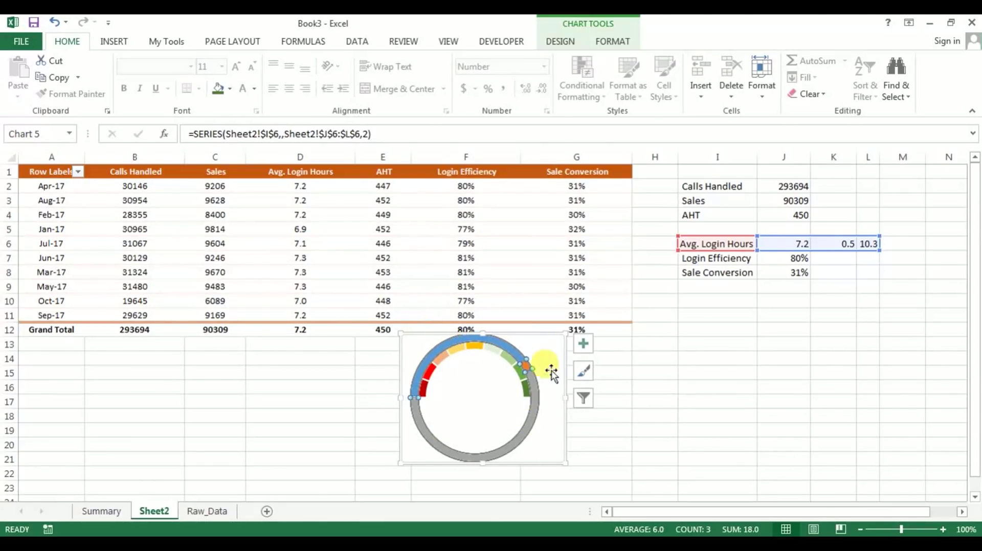
pyautogui.rightClick(535, 402)
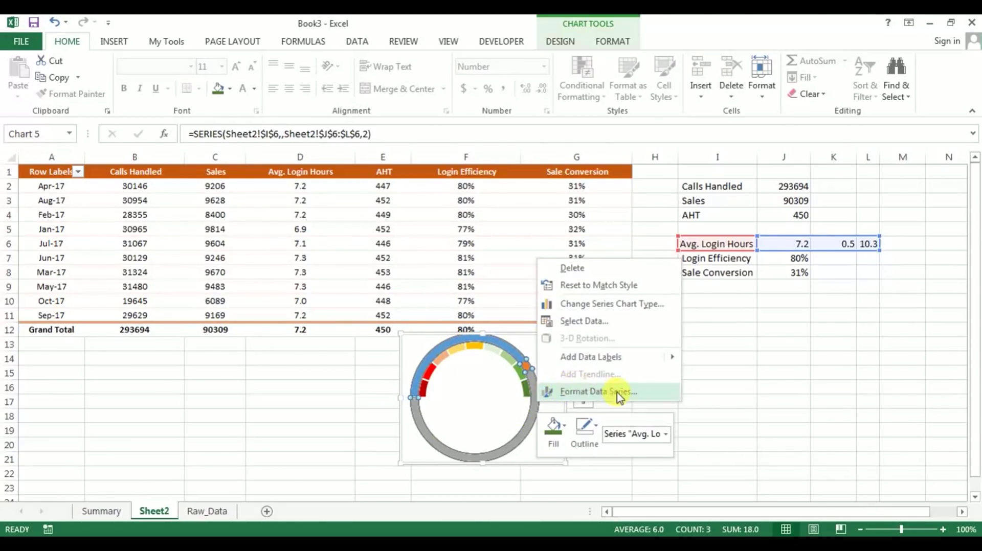
pyautogui.click(618, 392)
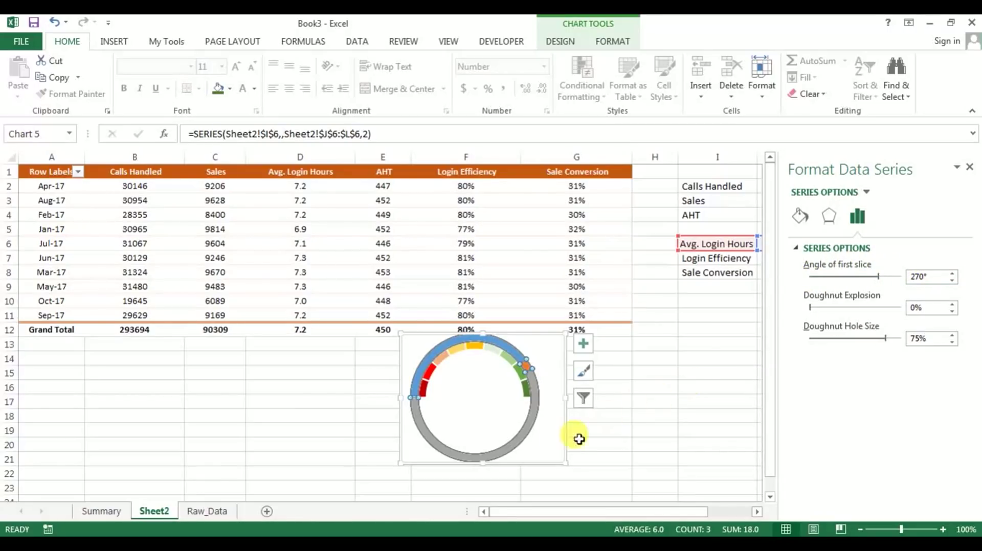
pyautogui.click(528, 429)
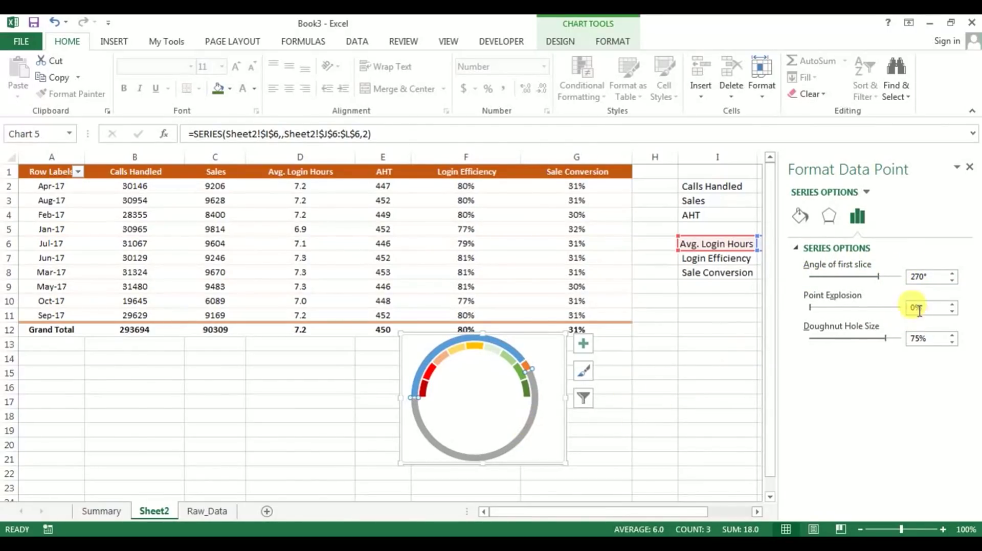
pyautogui.click(969, 168)
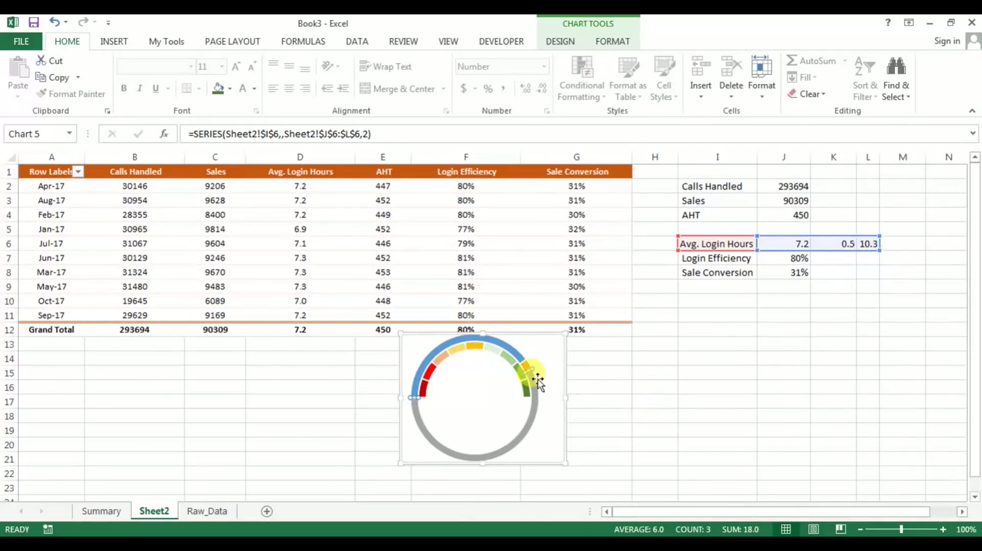
pyautogui.click(518, 354)
pyautogui.rightClick(518, 355)
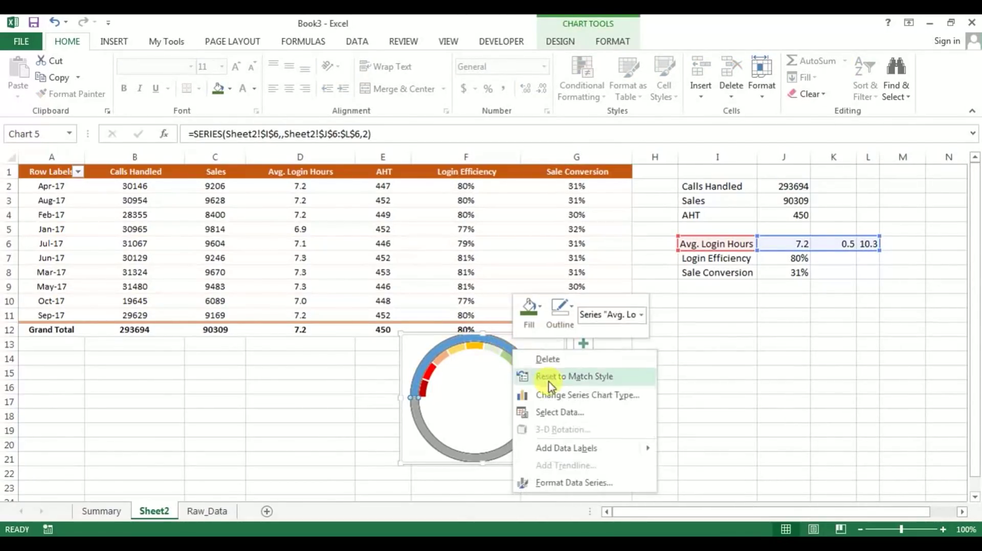
pyautogui.click(582, 483)
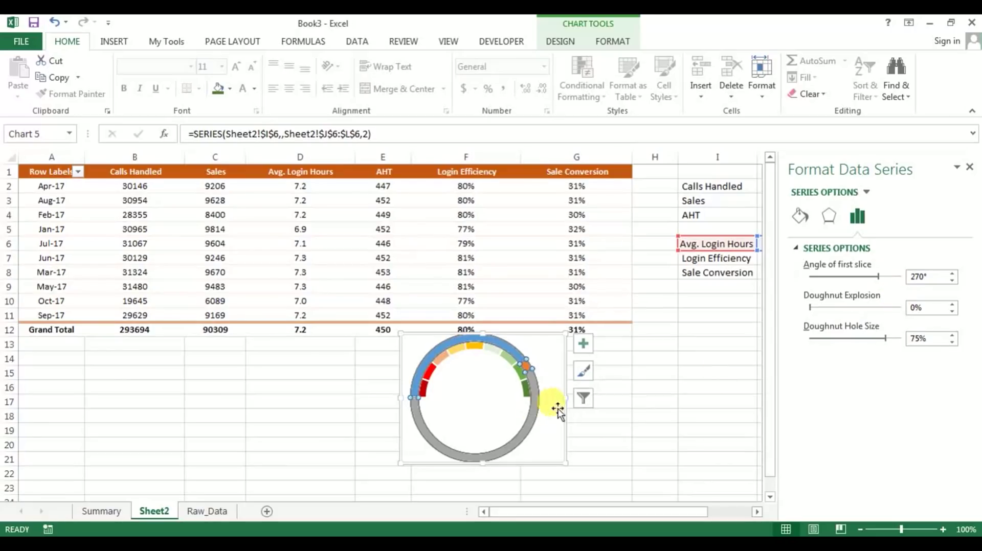
pyautogui.click(646, 391)
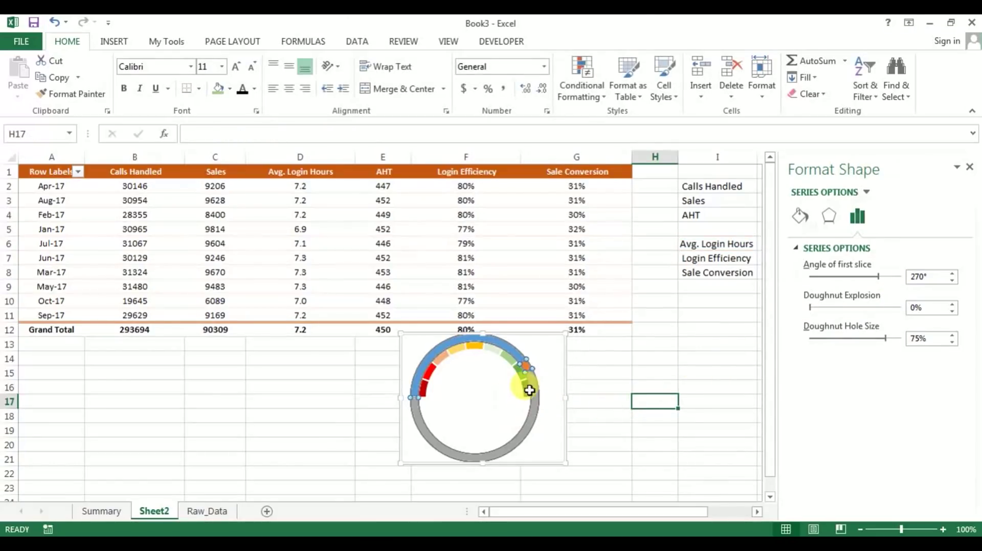
pyautogui.click(969, 168)
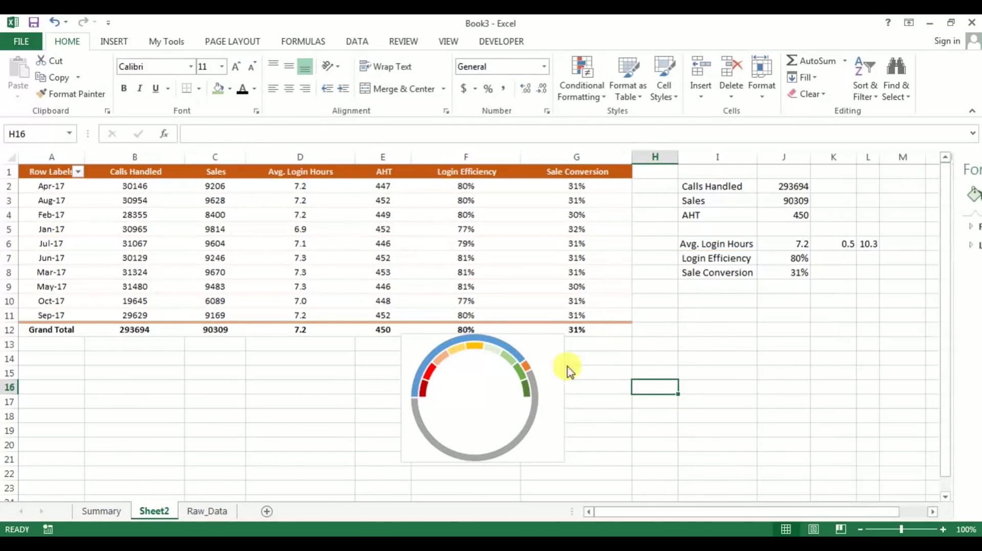
pyautogui.click(533, 394)
pyautogui.rightClick(533, 393)
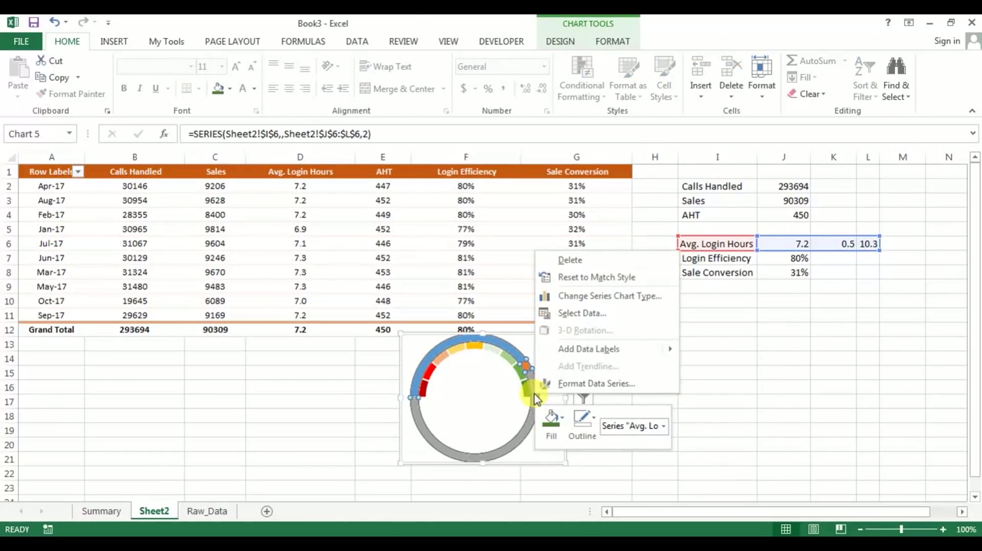
# - Change the Avg. Login Hours series to a Pie in a combo chart
pyautogui.click(632, 302)
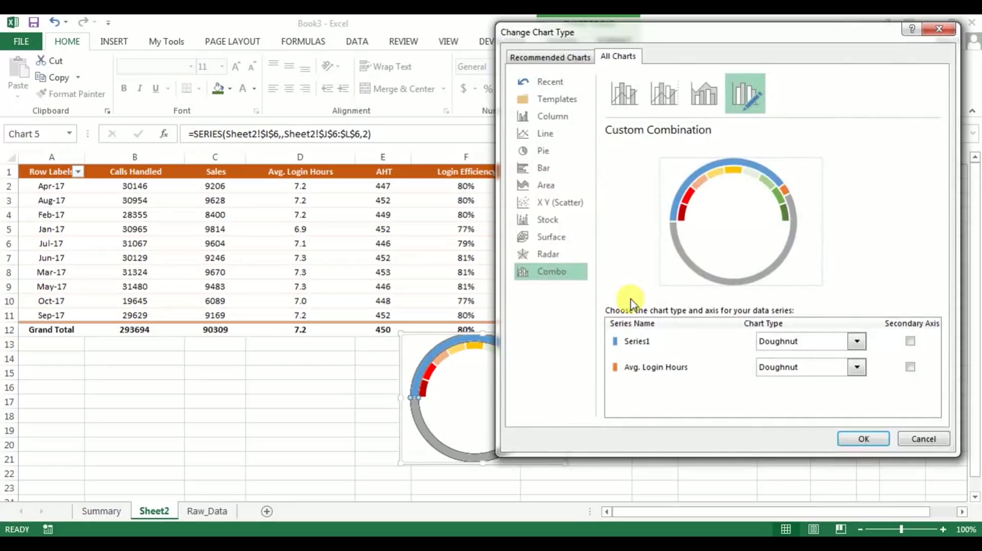
pyautogui.click(821, 379)
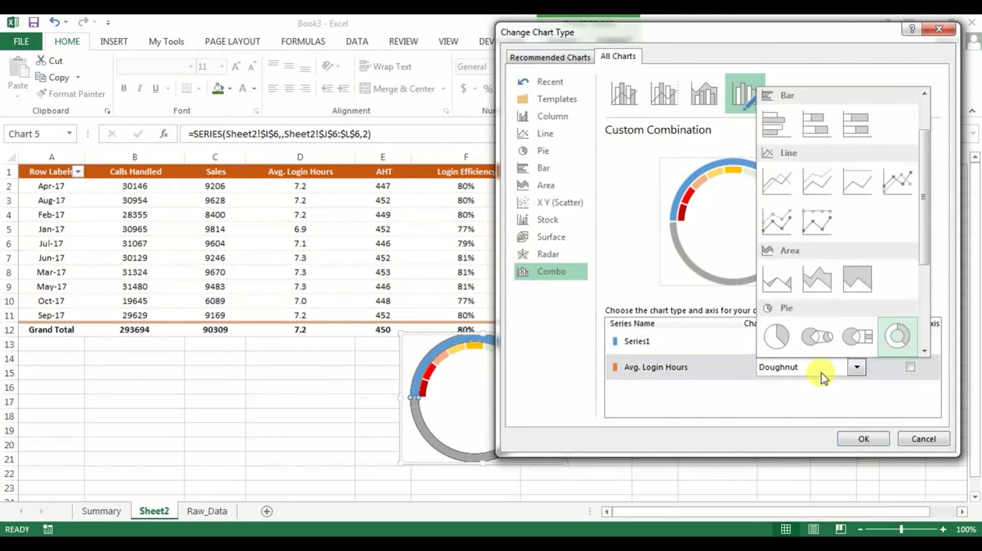
pyautogui.click(776, 336)
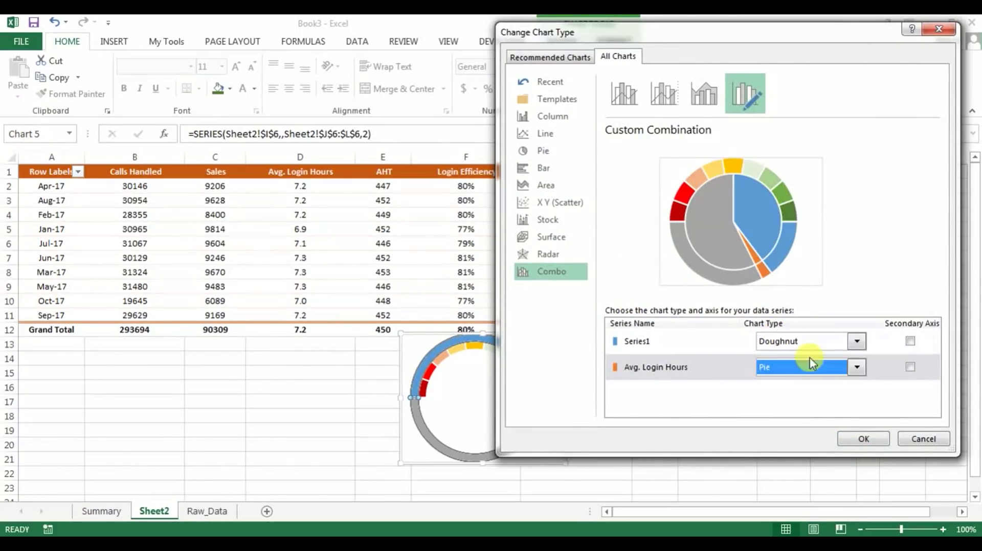
pyautogui.click(864, 440)
# - Rotate the pie's first slice angle to 270° so the orange slice becomes a needle
pyautogui.click(502, 404)
pyautogui.rightClick(502, 403)
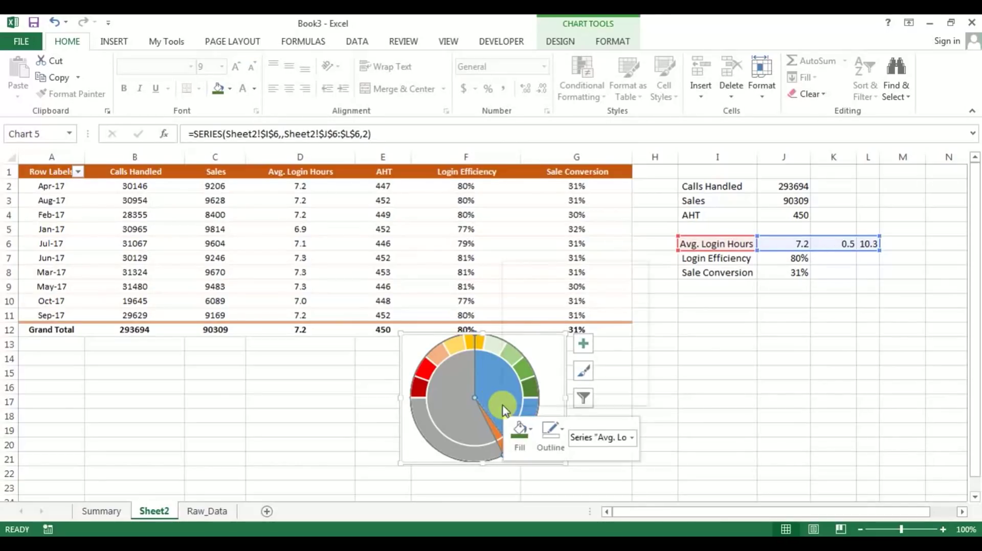
pyautogui.click(529, 396)
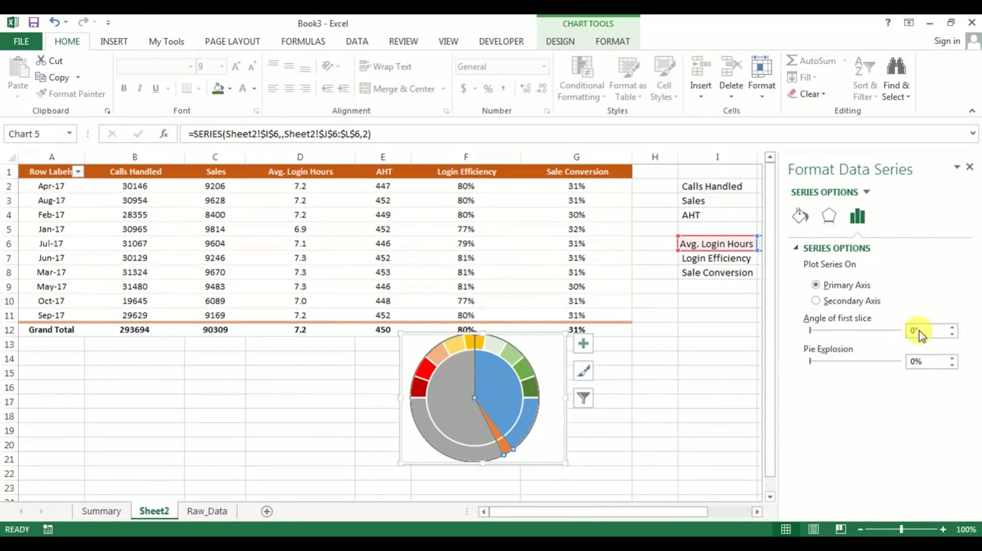
pyautogui.doubleClick(918, 330)
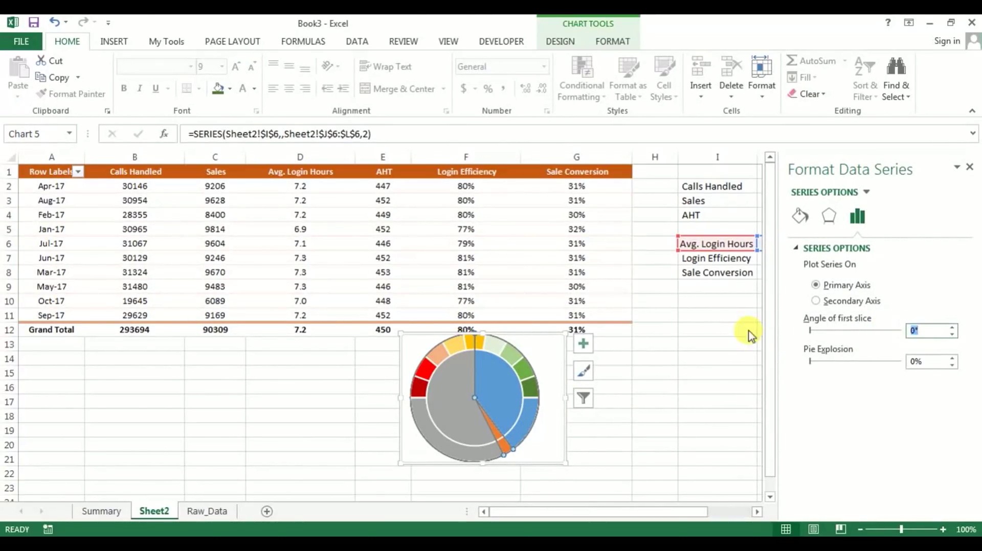
pyautogui.press('Return')
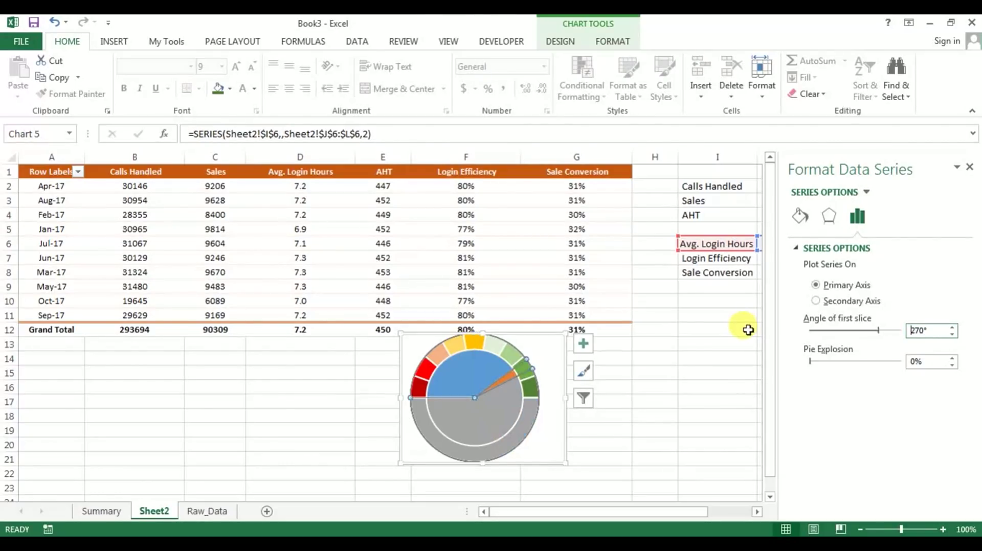
pyautogui.click(652, 360)
pyautogui.click(688, 387)
pyautogui.click(969, 167)
pyautogui.click(497, 412)
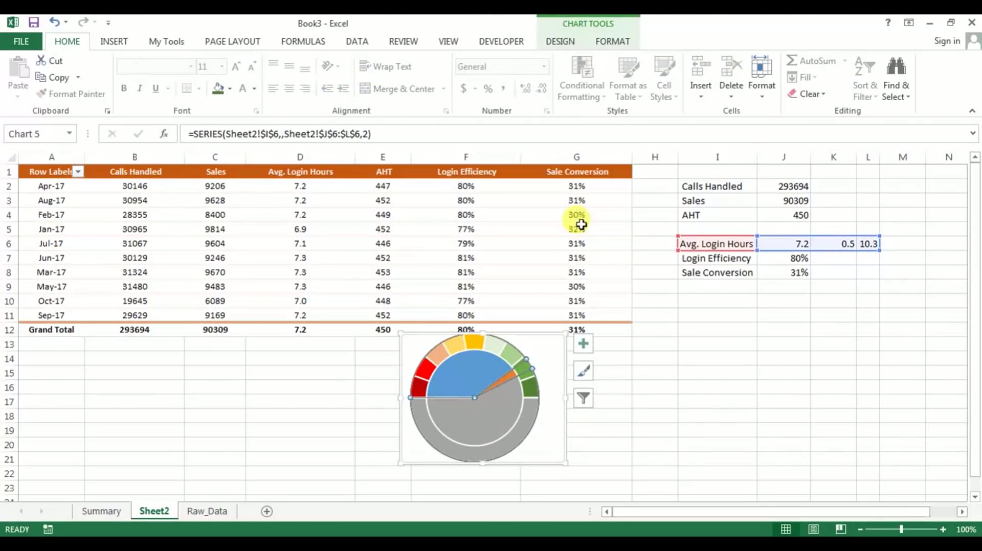
pyautogui.click(616, 41)
# - Remove the slice outlines and set the grey lower half and blue centre to No Fill
pyautogui.click(419, 77)
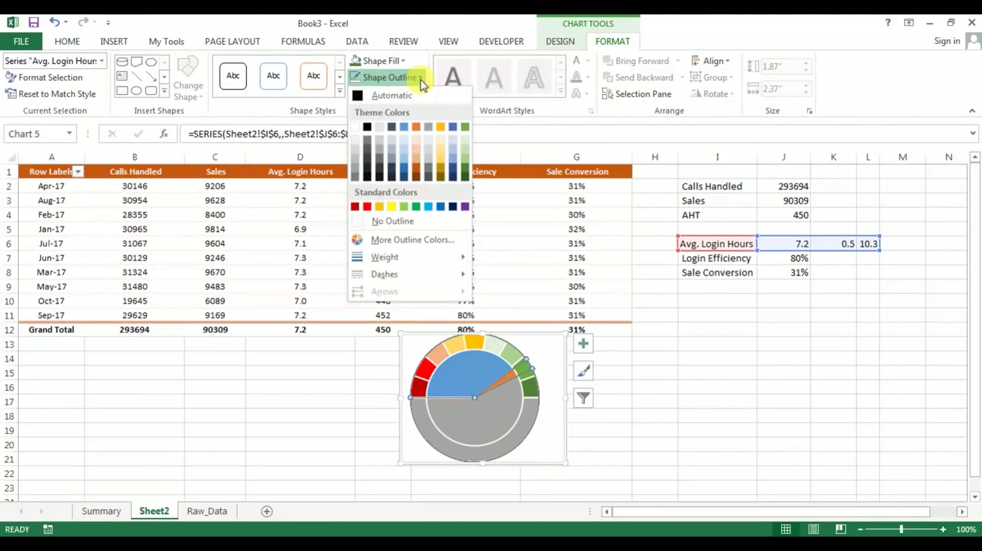
pyautogui.click(384, 220)
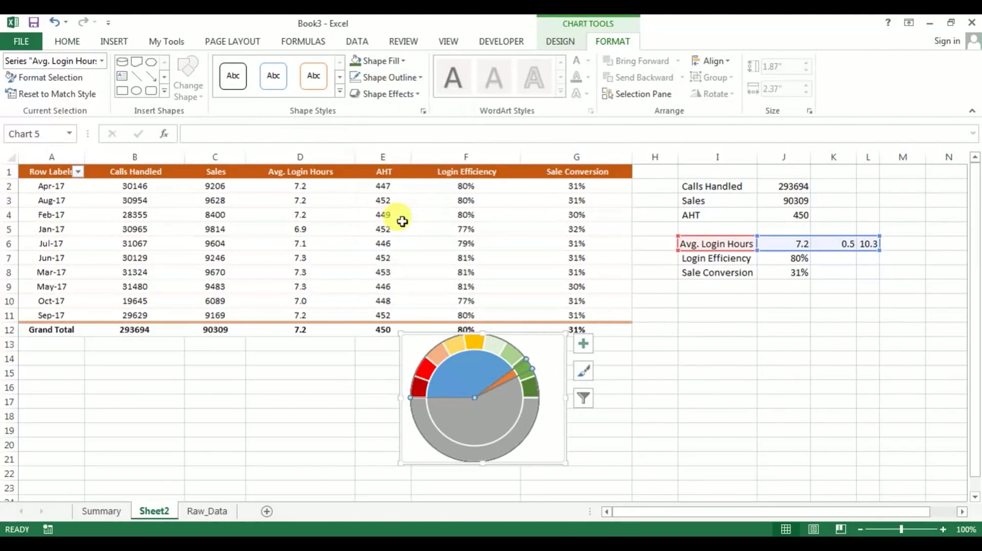
pyautogui.click(788, 443)
pyautogui.doubleClick(499, 407)
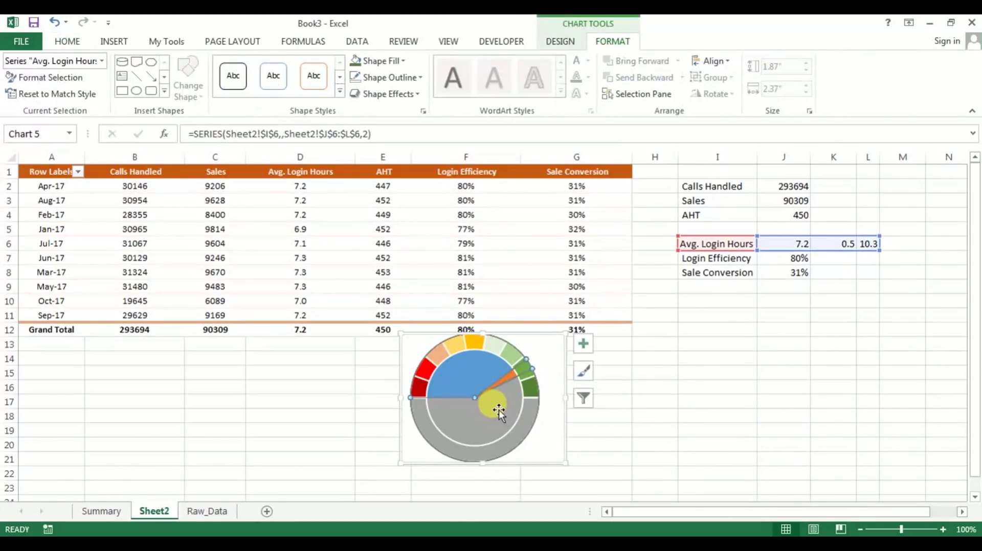
pyautogui.click(404, 62)
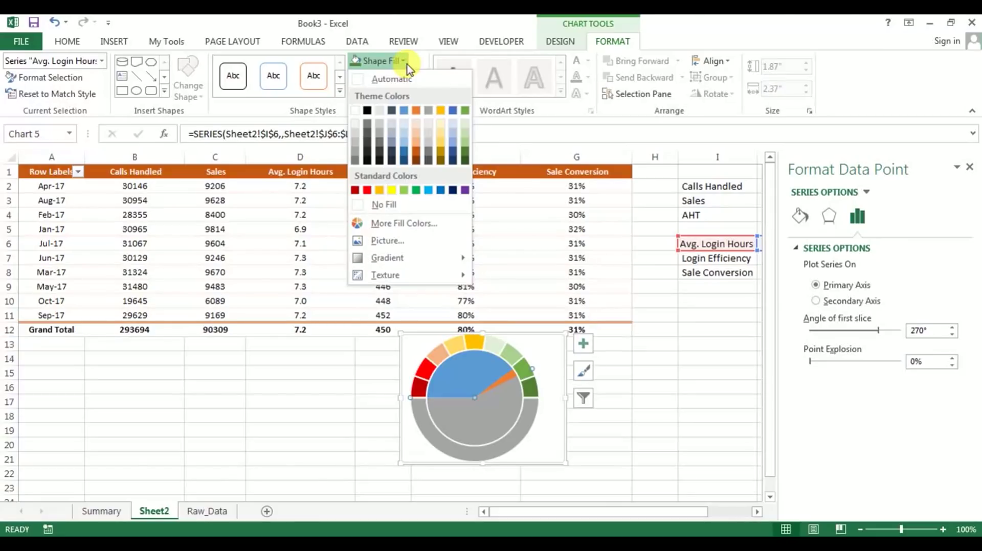
pyautogui.click(381, 204)
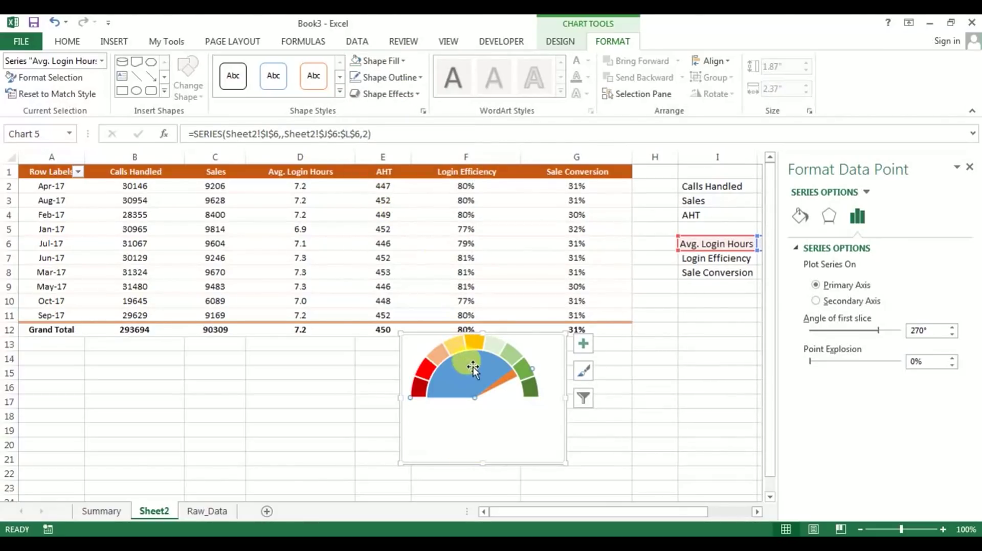
pyautogui.moveTo(474, 366); pyautogui.dragTo(474, 391)
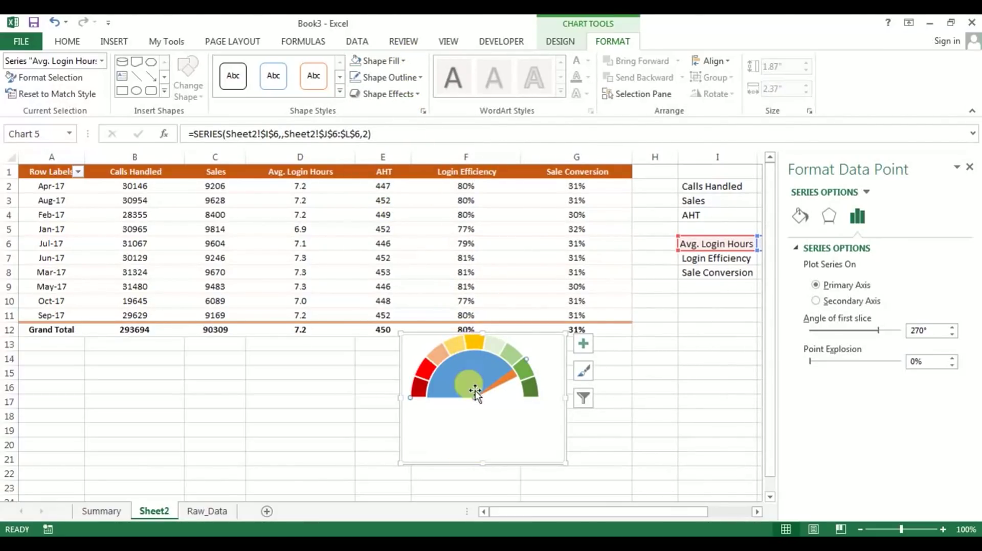
pyautogui.click(372, 62)
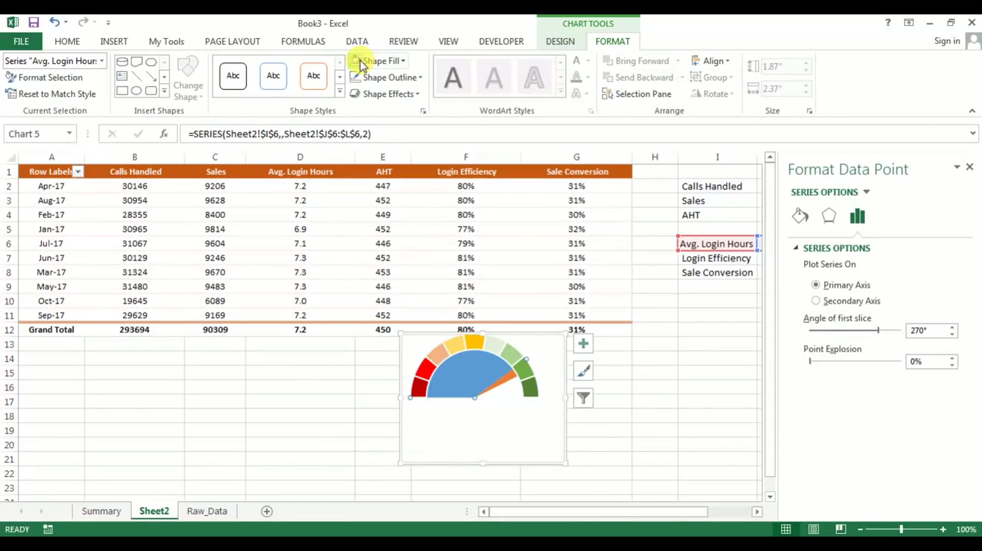
# - Fill the needle slice black
pyautogui.click(510, 382)
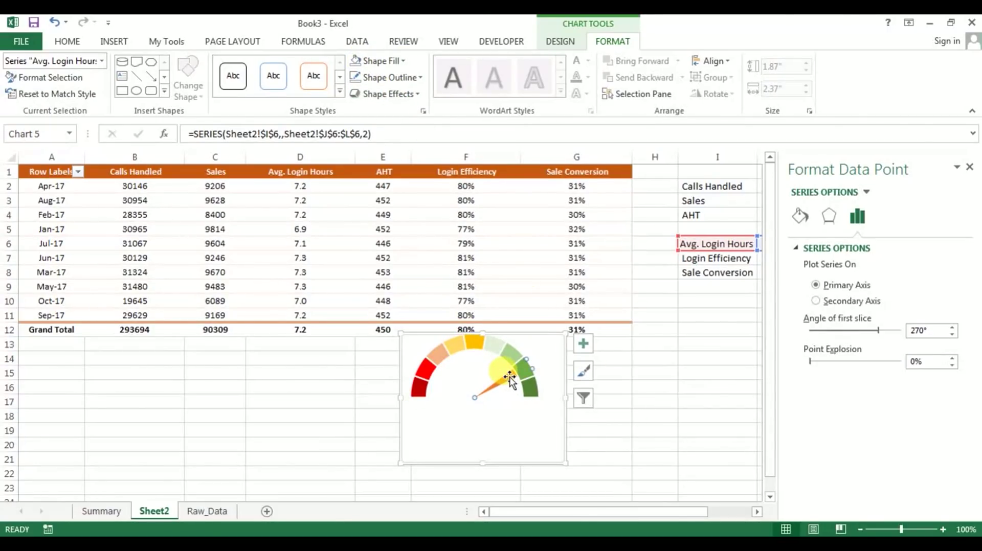
pyautogui.click(969, 168)
pyautogui.click(477, 381)
pyautogui.click(524, 381)
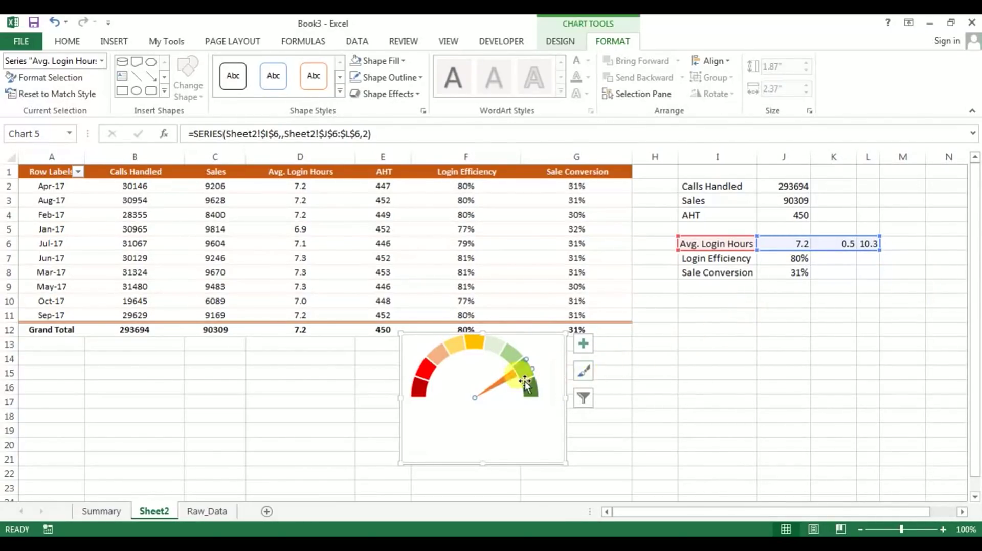
pyautogui.click(403, 61)
pyautogui.click(359, 112)
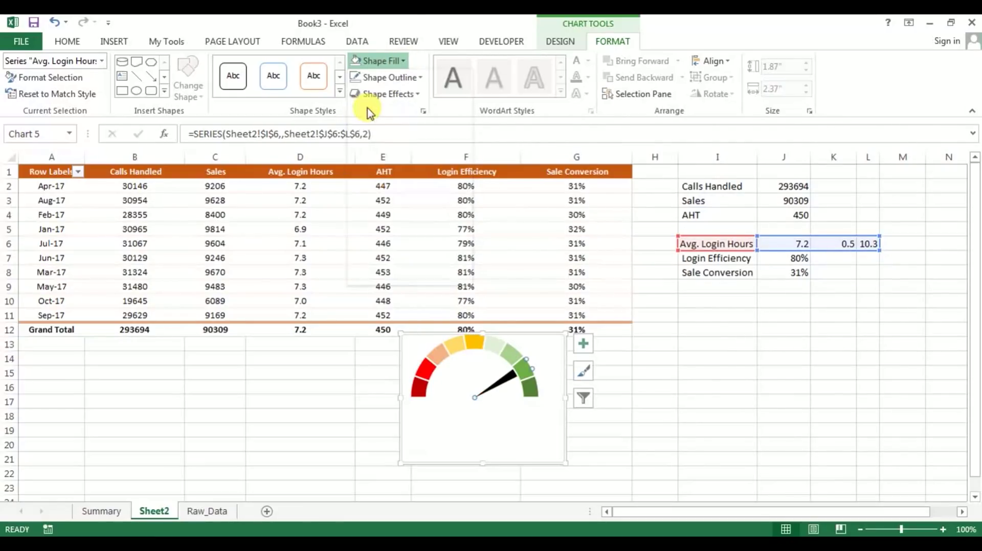
pyautogui.click(719, 440)
pyautogui.click(731, 401)
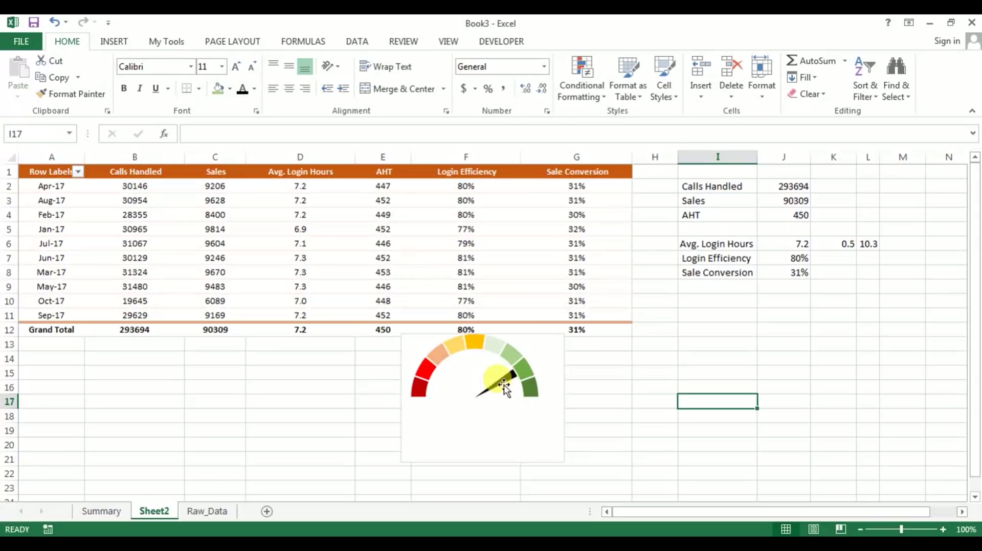
# - Change K6 from 0.5 to 0.2 to slim the needle
pyautogui.moveTo(504, 389)
pyautogui.click(845, 244)
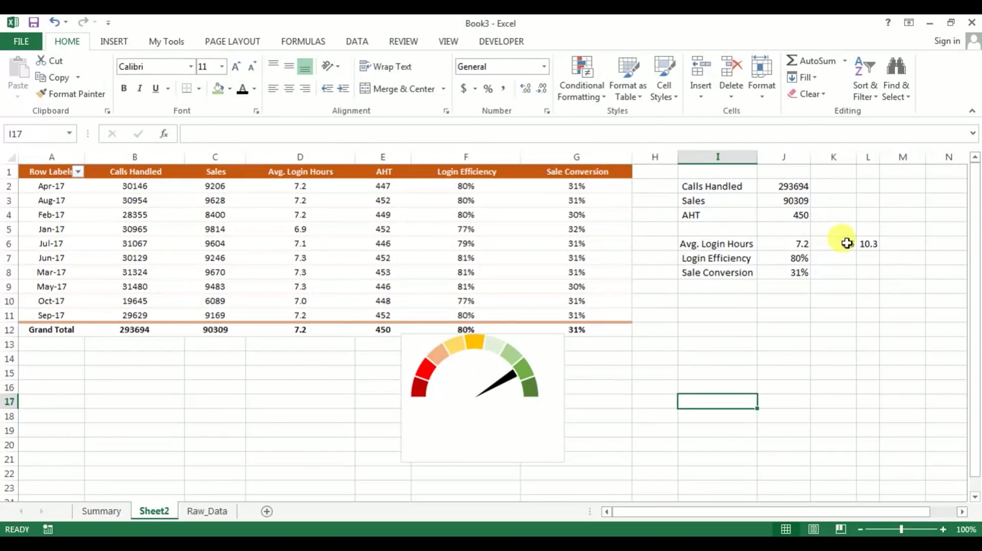
pyautogui.write('0.2')
pyautogui.press('Return')
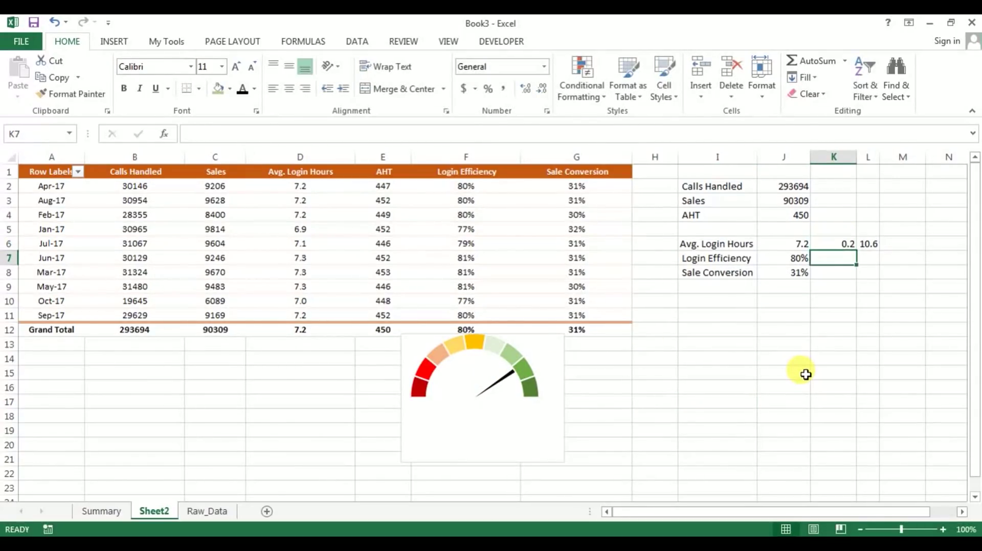
# - Open the gauge series' Format Data Series pane and close it again
pyautogui.click(505, 383)
pyautogui.rightClick(505, 383)
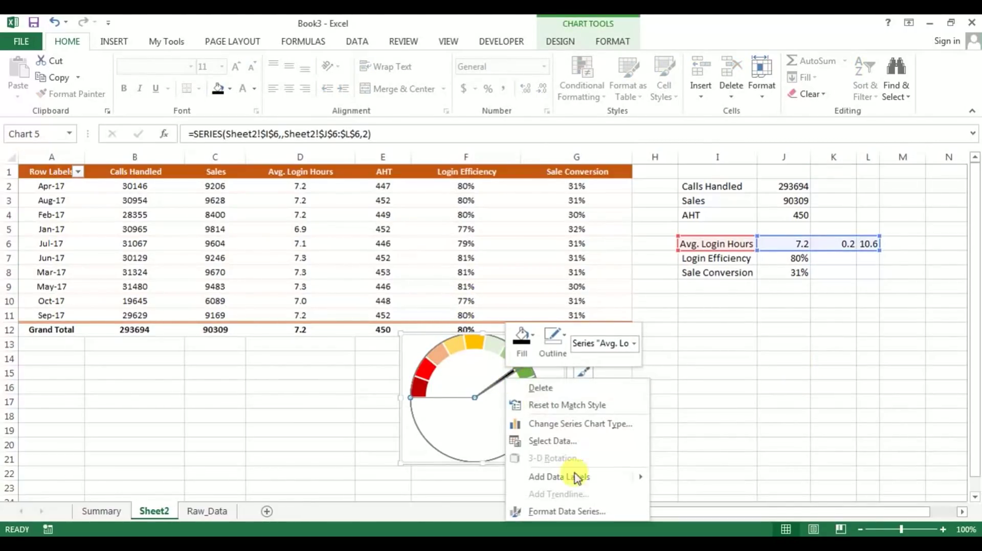
pyautogui.click(566, 509)
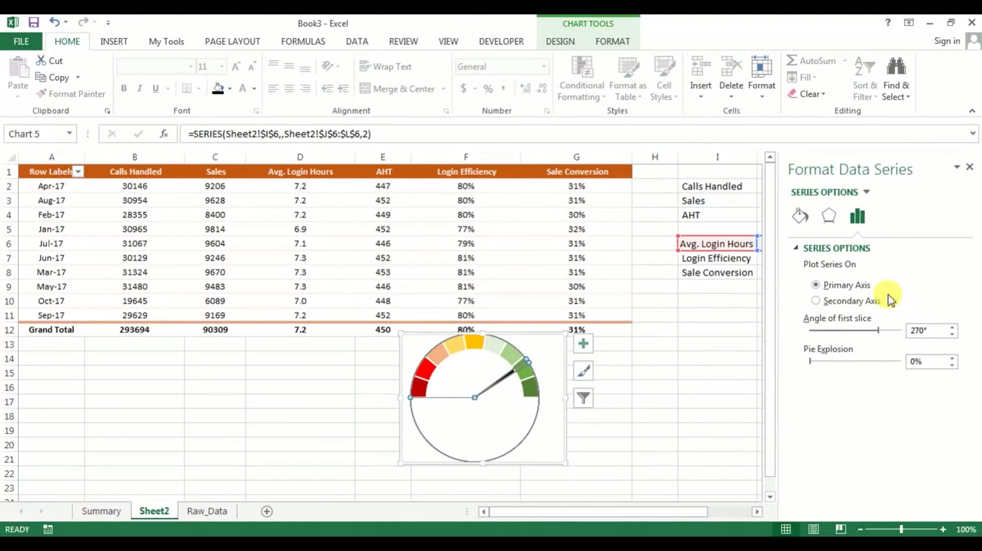
pyautogui.click(969, 168)
pyautogui.click(716, 391)
pyautogui.click(649, 399)
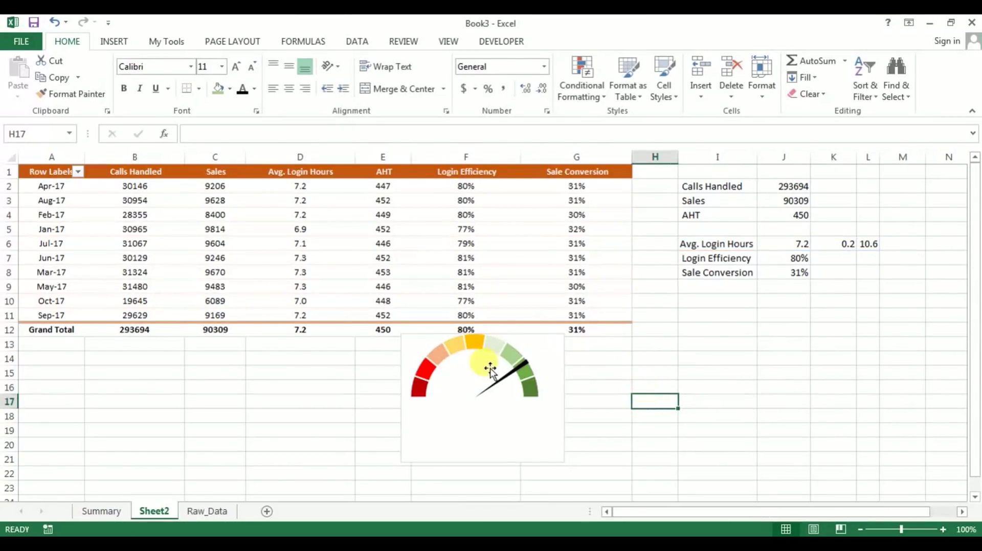
# - Move the gauge chart slightly down and right
pyautogui.click(498, 379)
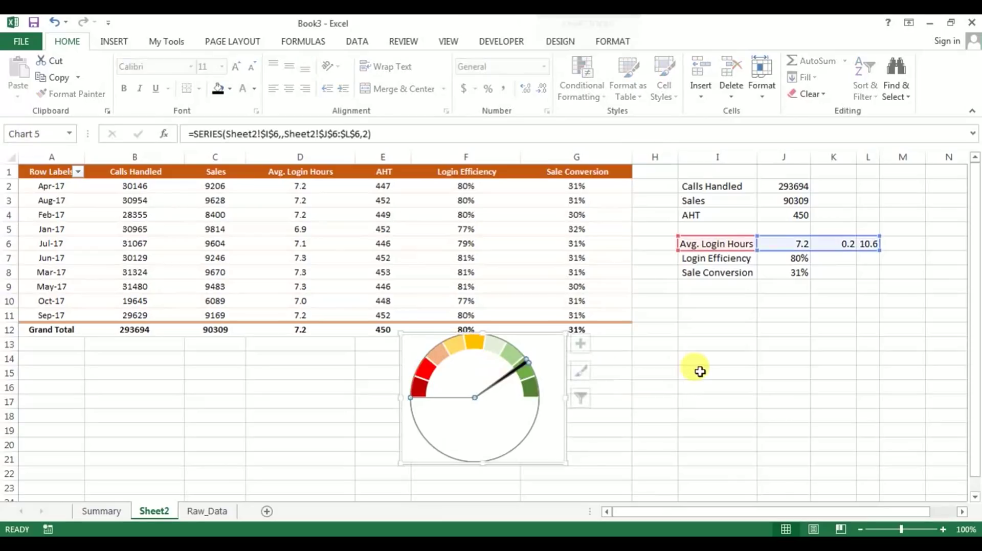
pyautogui.click(667, 372)
pyautogui.click(549, 348)
pyautogui.moveTo(557, 346); pyautogui.dragTo(564, 366)
pyautogui.click(114, 41)
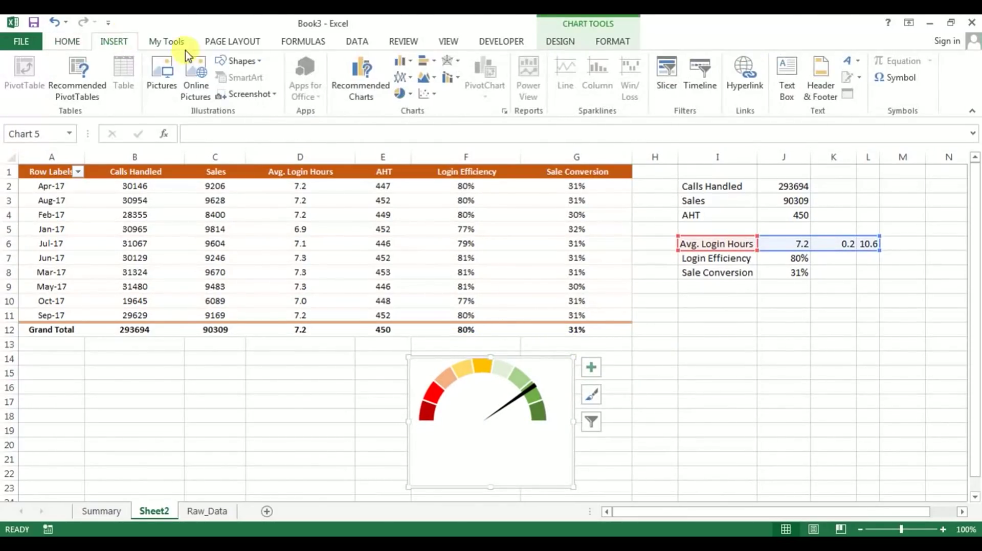
# - Place a 0.3" x 0.3" oval over the needle's pivot on the gauge
pyautogui.click(255, 61)
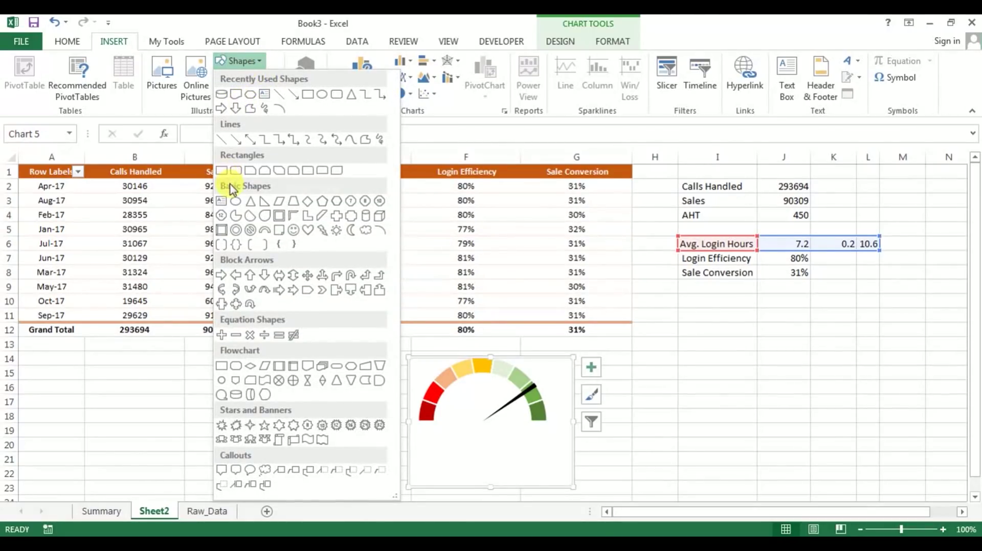
pyautogui.click(236, 201)
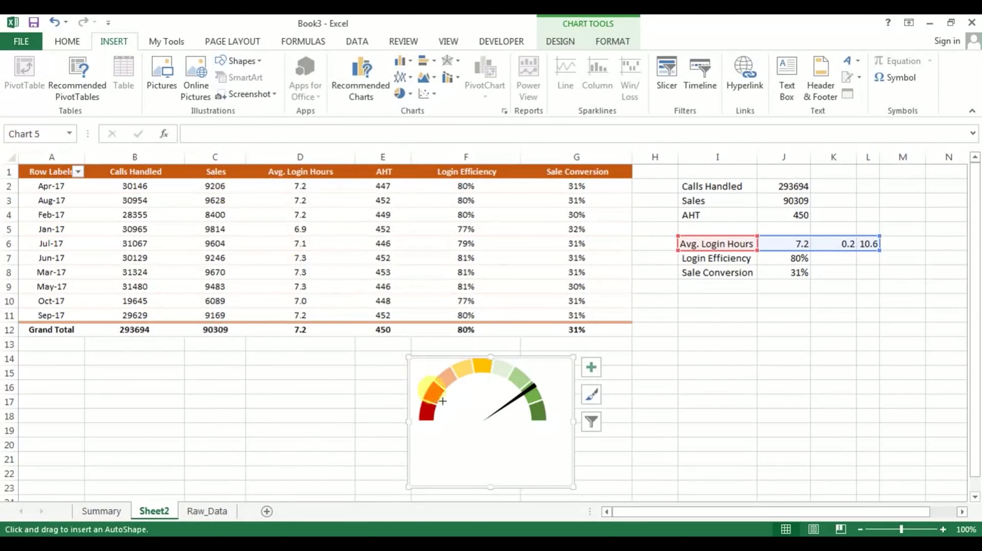
pyautogui.click(473, 403)
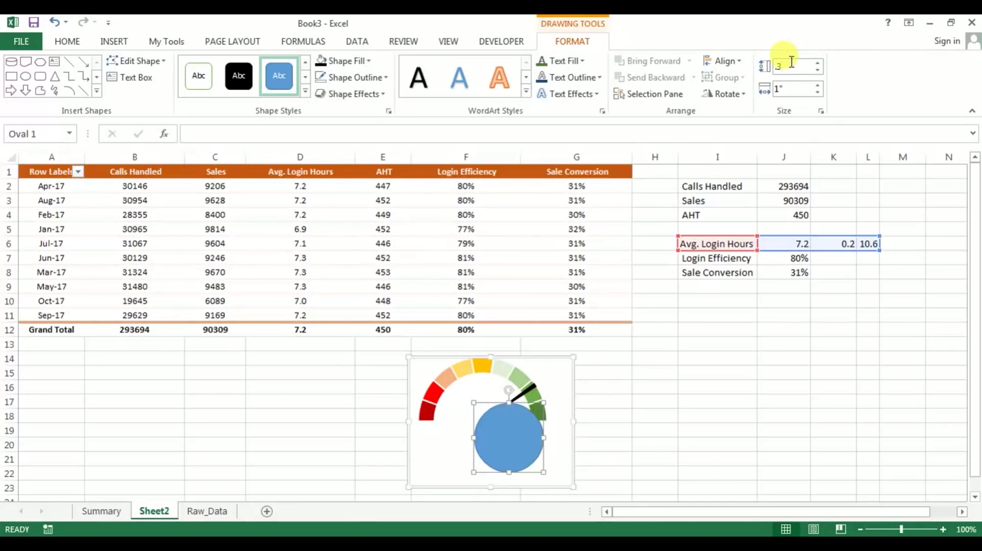
pyautogui.press('Return')
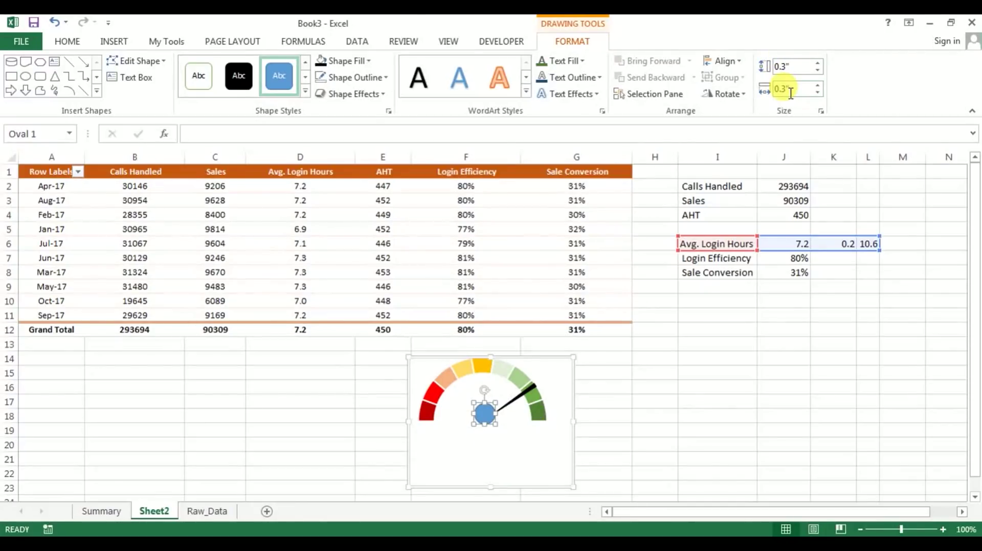
pyautogui.click(659, 373)
pyautogui.click(484, 416)
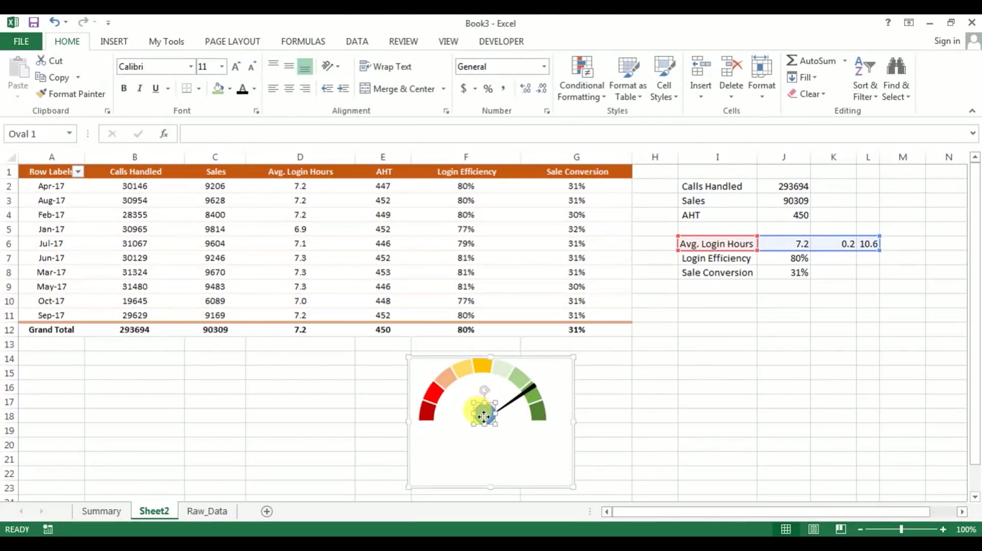
pyautogui.doubleClick(484, 416)
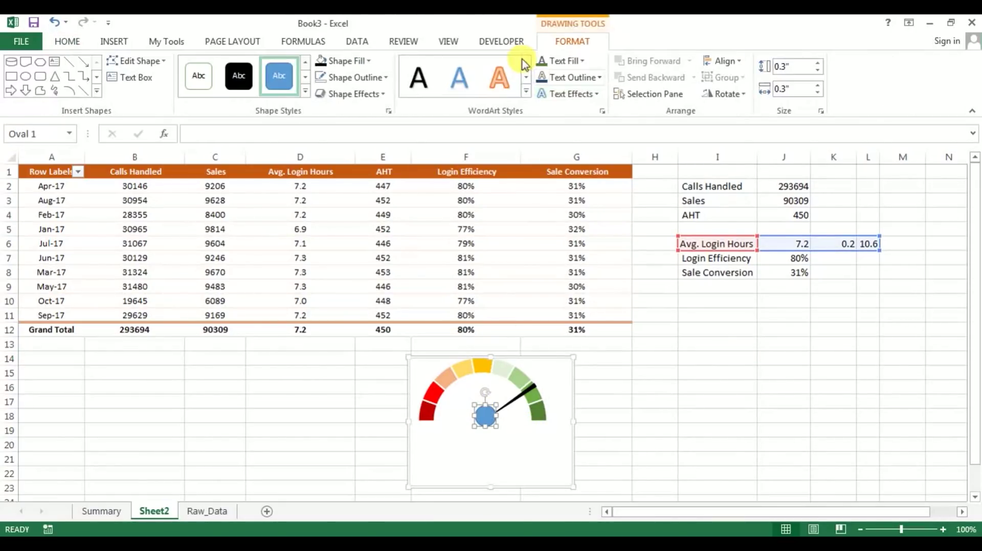
# - Fill the circle black and browse the Shape Effects presets
pyautogui.click(372, 61)
pyautogui.click(333, 106)
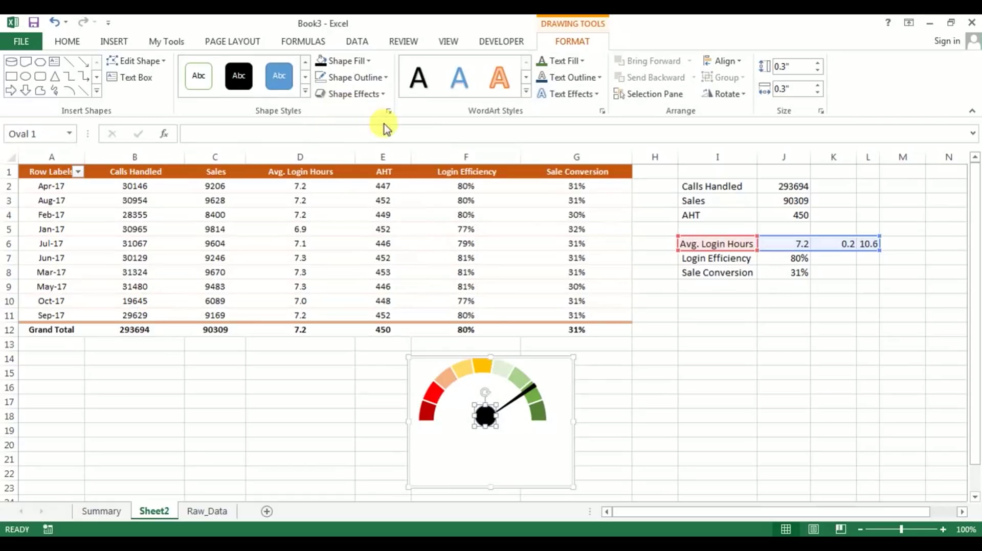
pyautogui.click(382, 95)
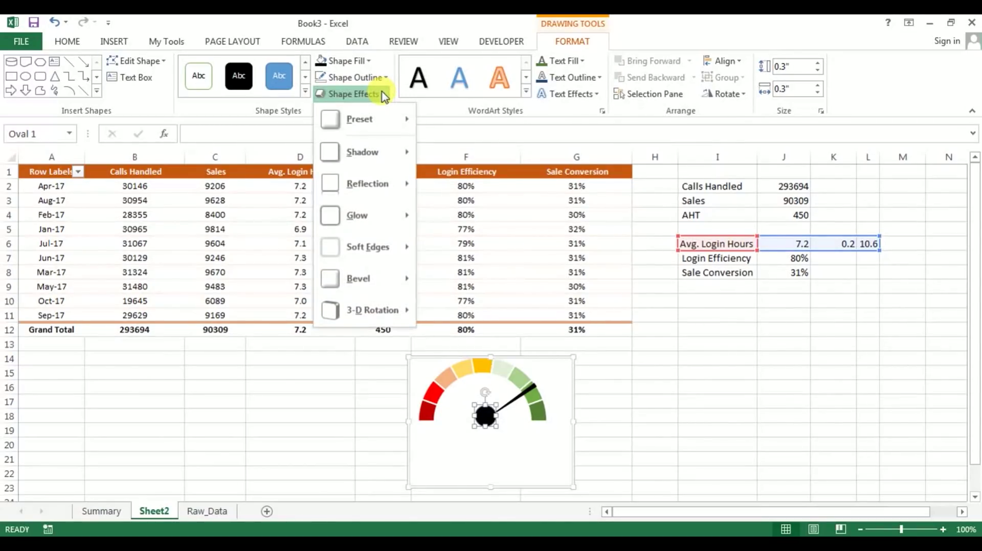
pyautogui.moveTo(381, 121)
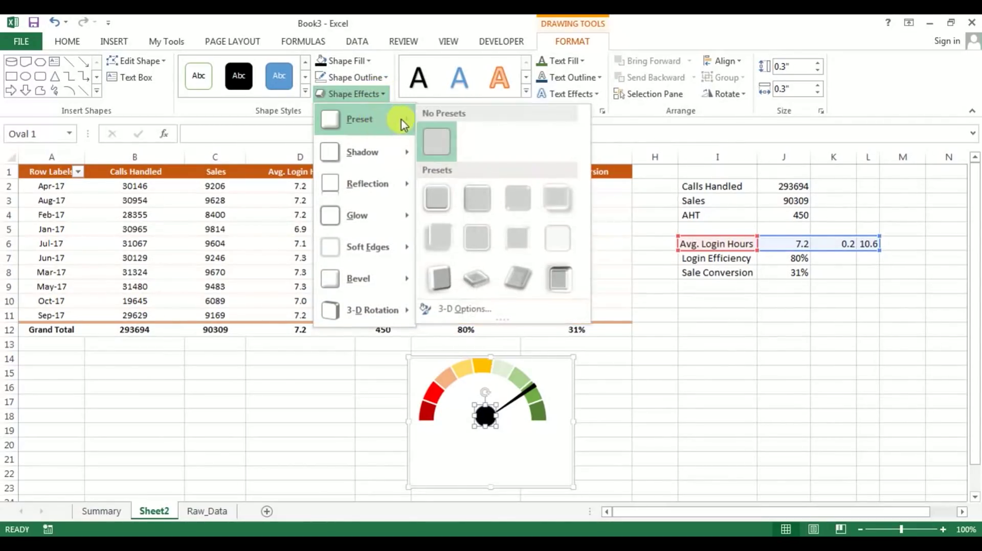
pyautogui.click(506, 203)
pyautogui.click(690, 415)
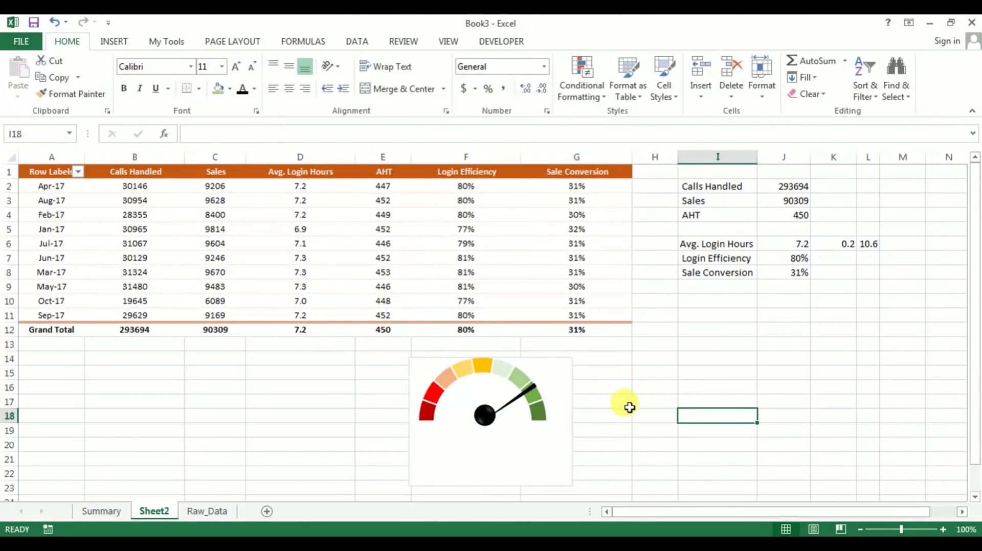
# - Give the gauge chart No Fill and No Outline, shifting it slightly up and right
pyautogui.click(569, 359)
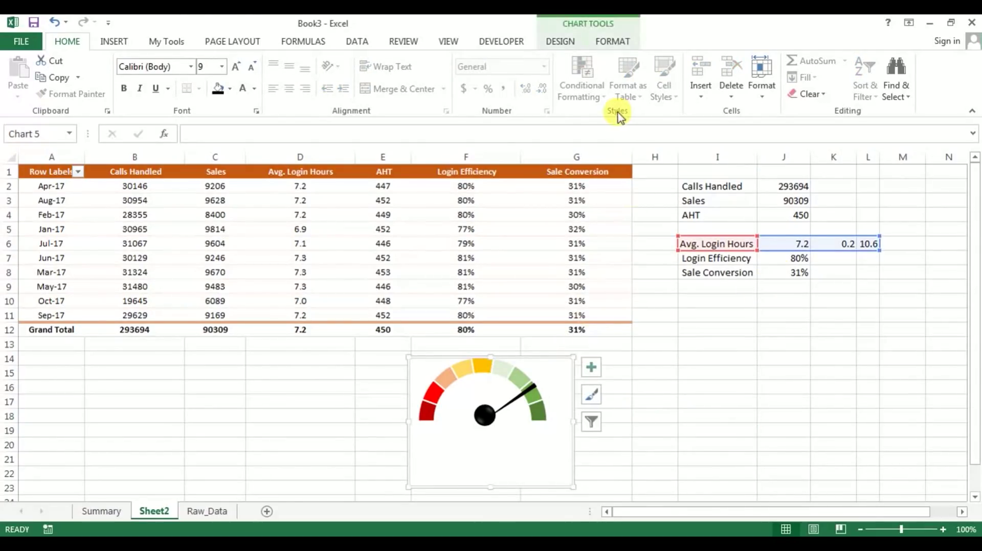
pyautogui.click(614, 38)
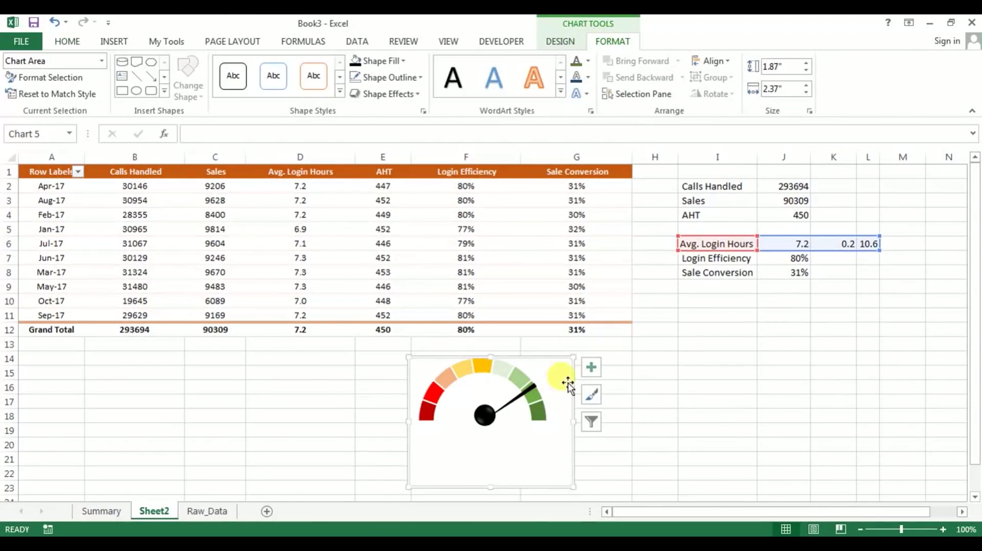
pyautogui.click(406, 61)
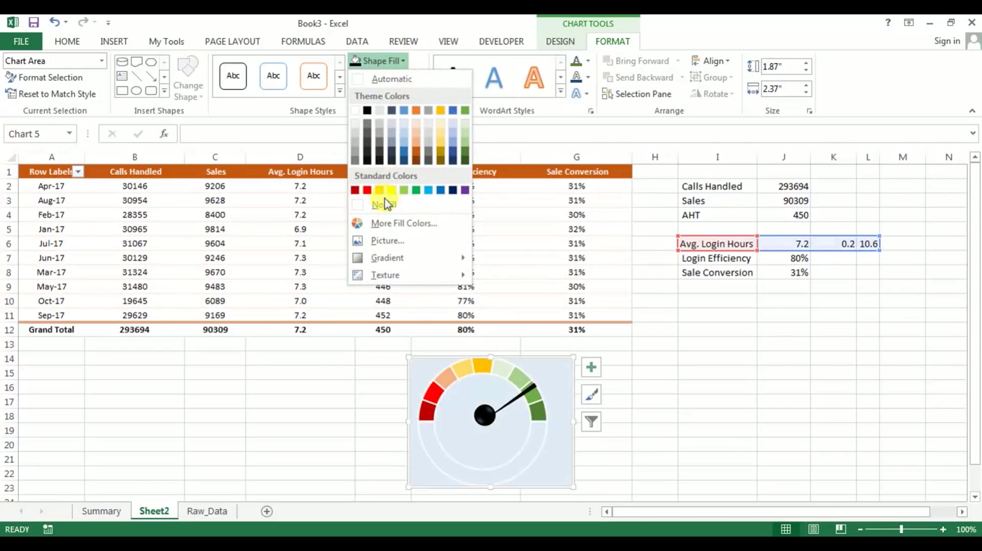
pyautogui.click(383, 204)
pyautogui.click(416, 77)
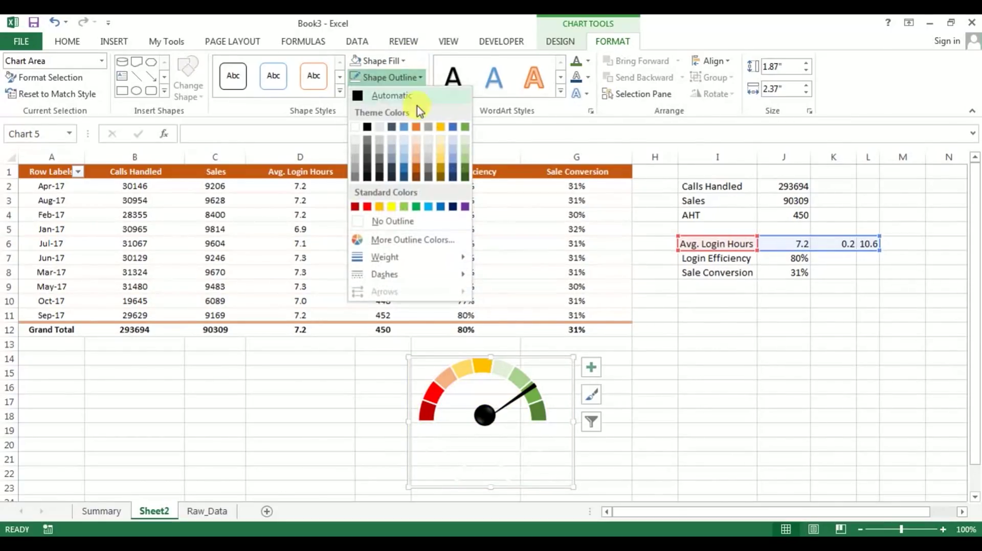
pyautogui.click(388, 221)
pyautogui.moveTo(540, 361); pyautogui.dragTo(571, 349)
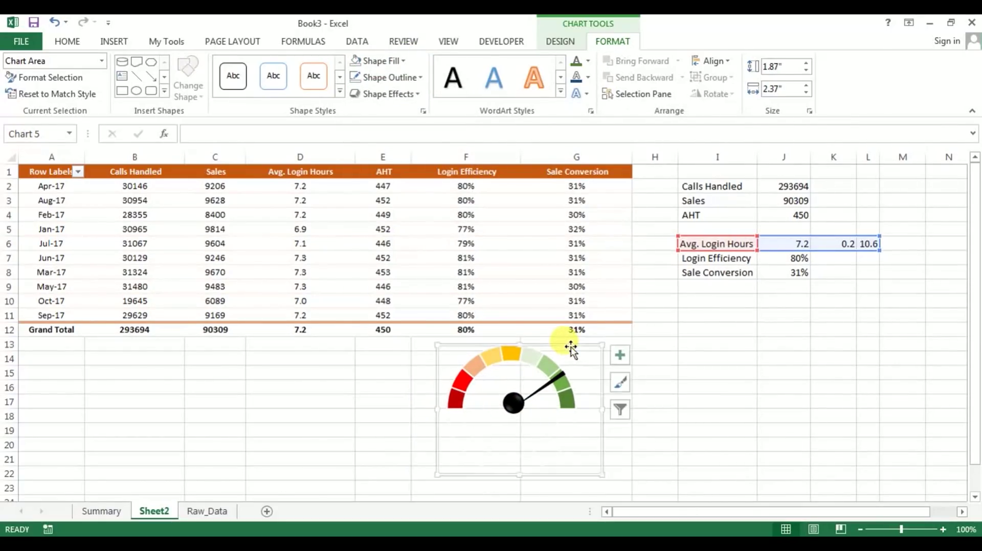
# - Cut the gauge from Sheet2 and paste it beside the AHT card on Summary
pyautogui.rightClick(571, 349)
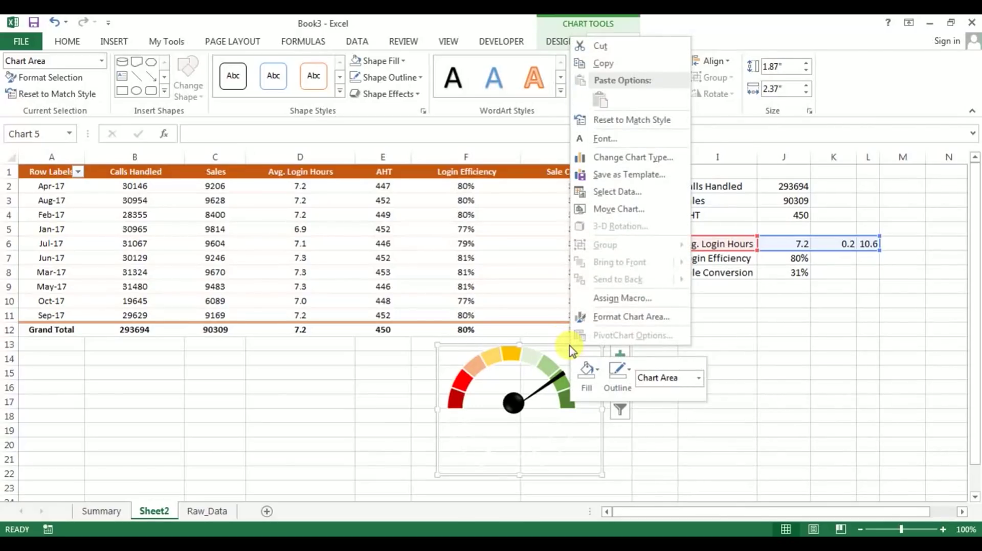
pyautogui.click(600, 46)
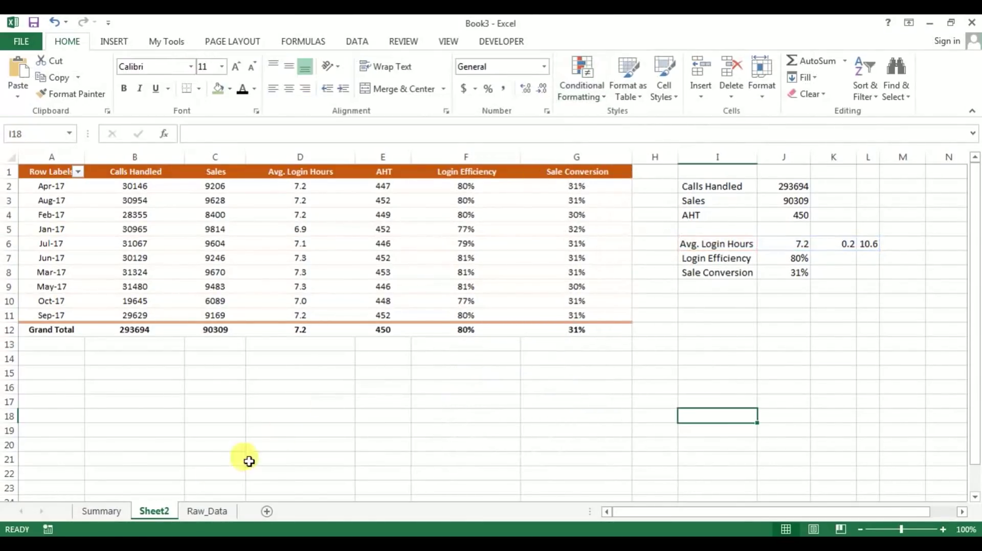
pyautogui.click(99, 511)
pyautogui.click(675, 258)
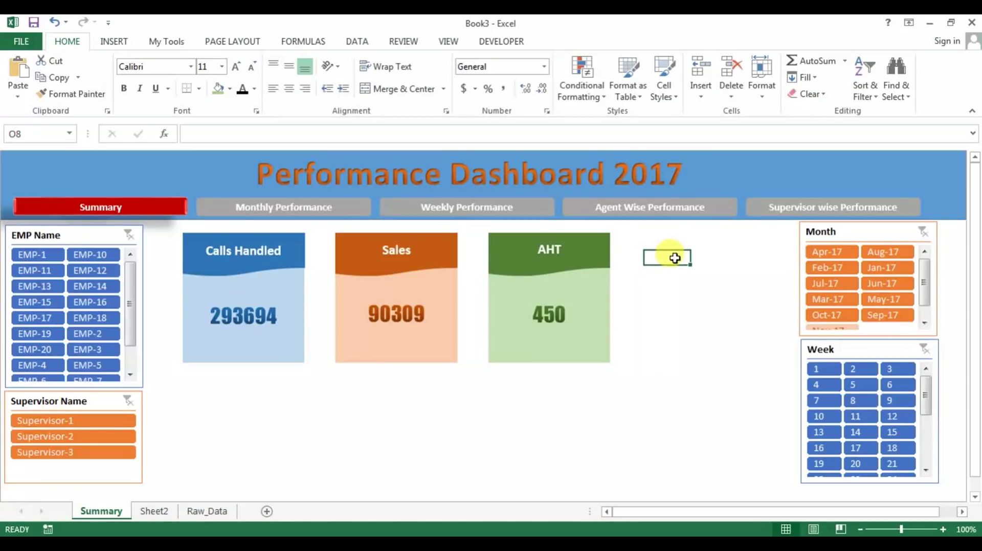
pyautogui.rightClick(664, 257)
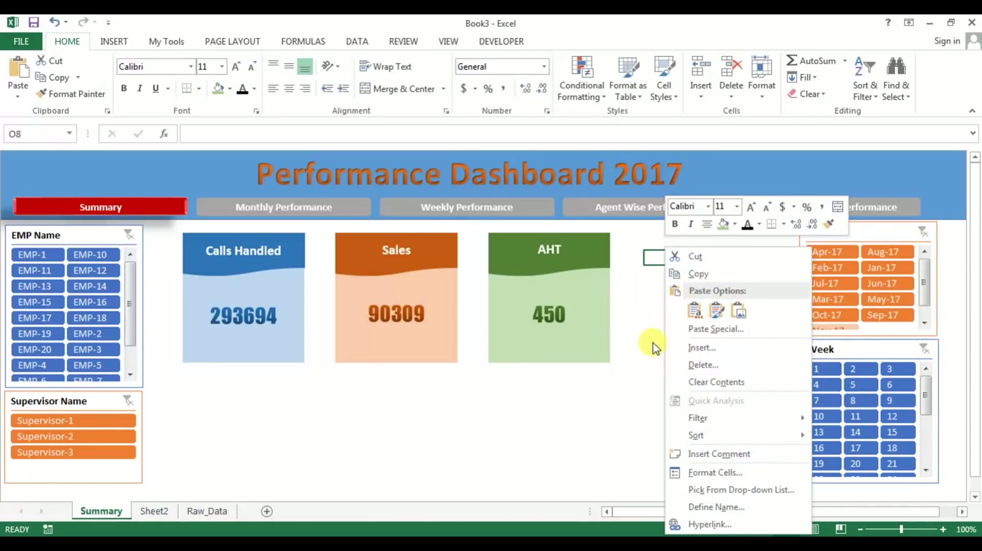
pyautogui.press('Escape')
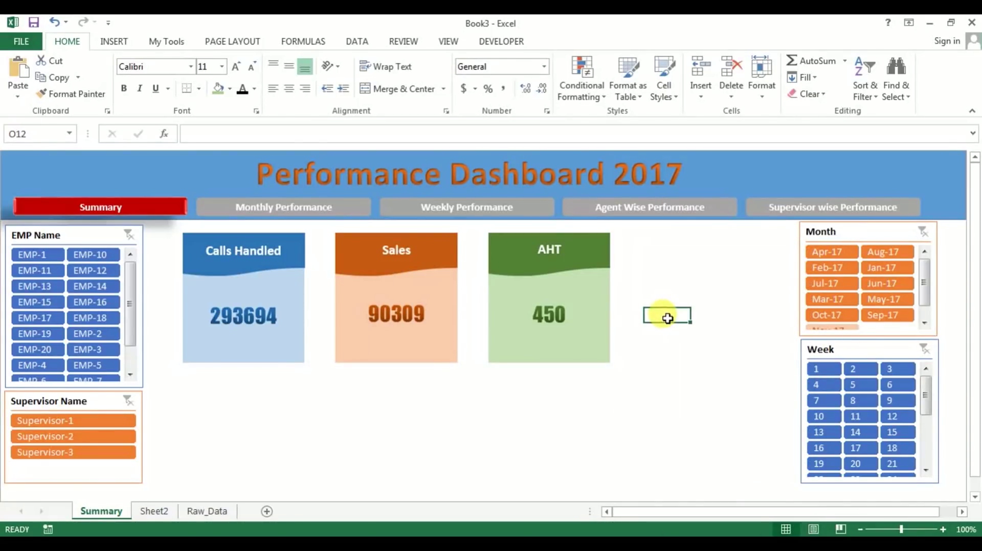
pyautogui.hotkey('ctrl', 'v')
pyautogui.moveTo(657, 309); pyautogui.dragTo(638, 242)
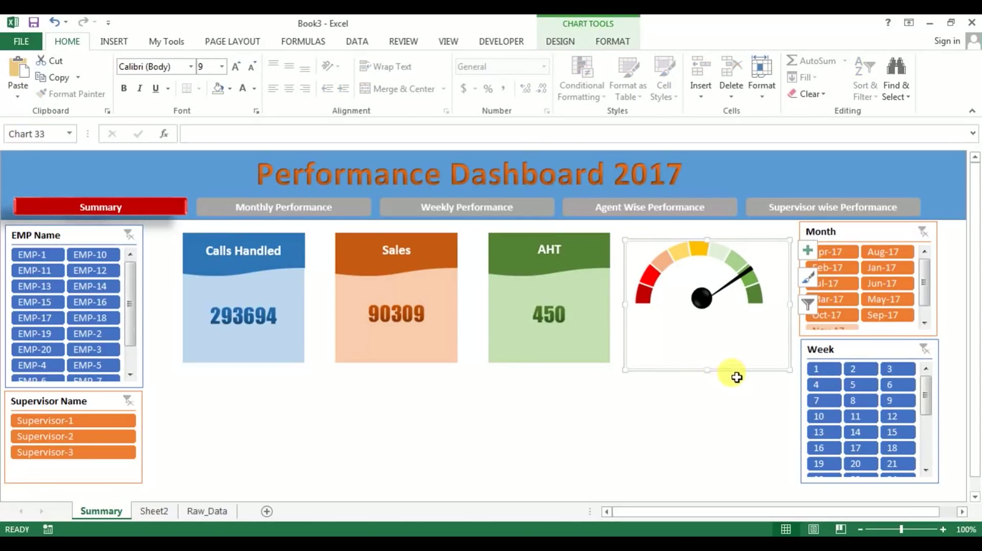
pyautogui.click(738, 375)
pyautogui.click(744, 369)
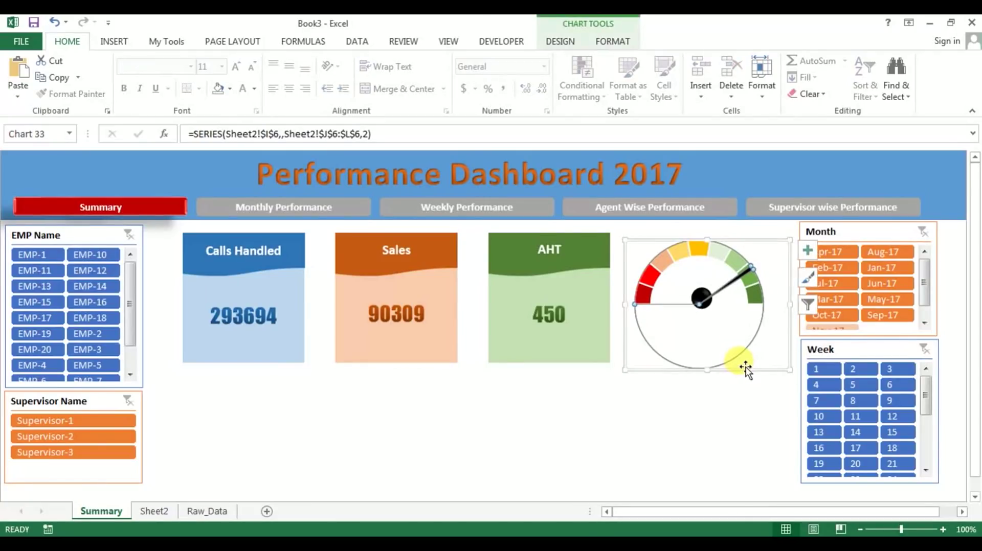
pyautogui.click(742, 369)
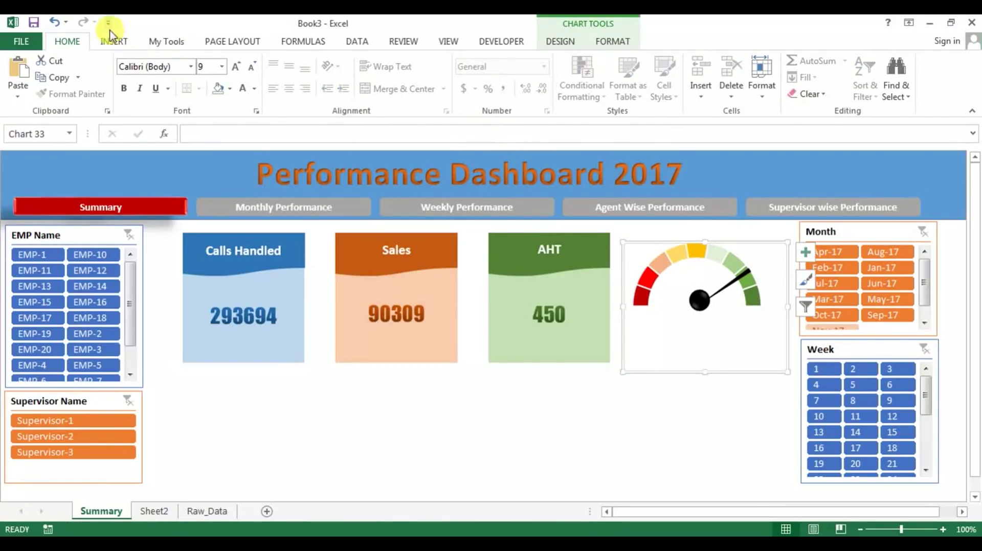
pyautogui.click(119, 44)
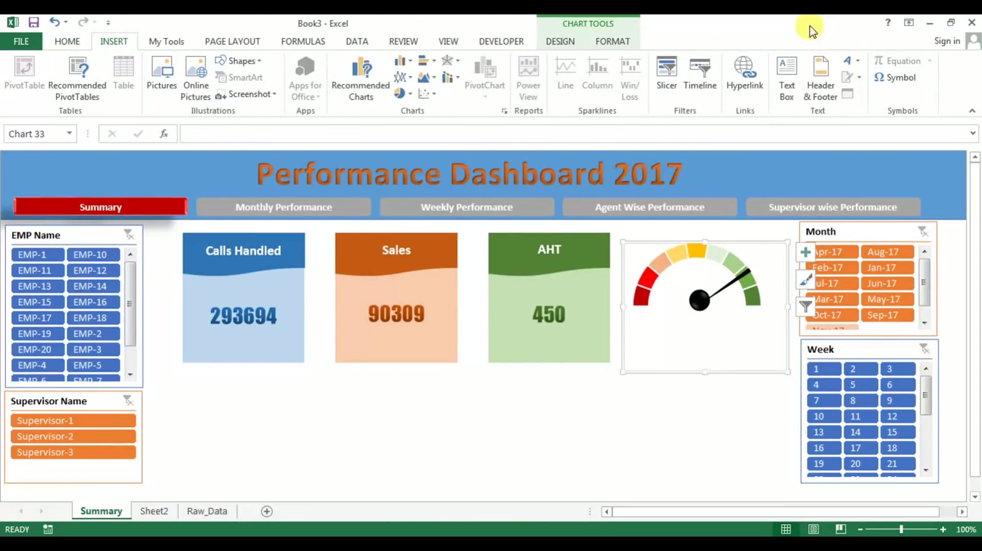
# - Draw a short text box on the gauge linked to =Sheet2!$J$6
pyautogui.click(852, 62)
pyautogui.click(786, 77)
pyautogui.click(786, 77)
pyautogui.click(679, 334)
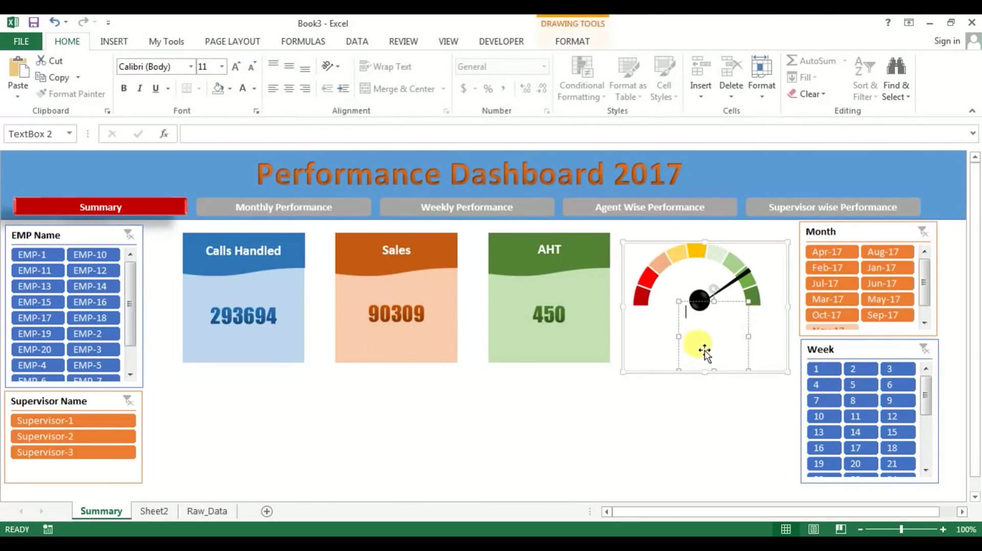
pyautogui.moveTo(715, 303); pyautogui.dragTo(716, 325)
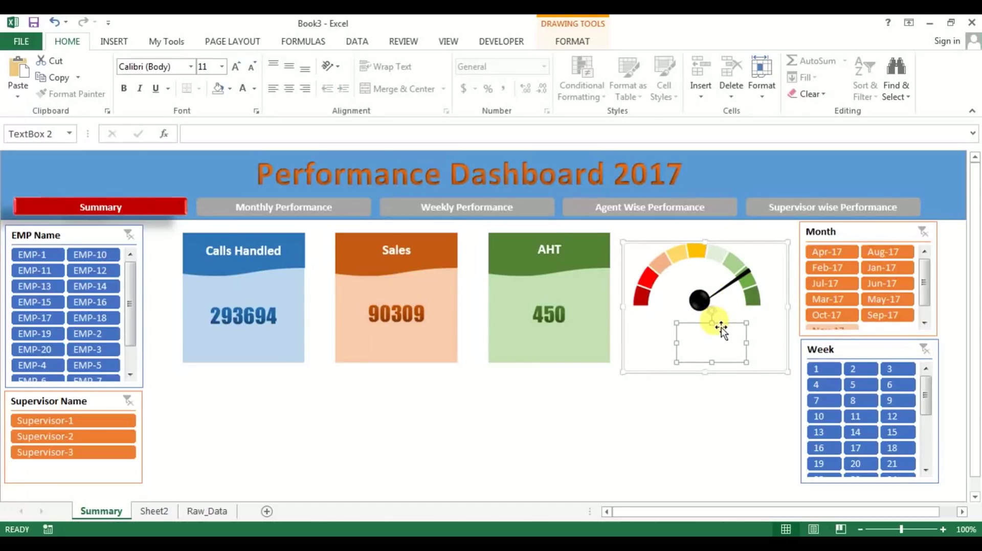
pyautogui.click(286, 134)
pyautogui.write('=')
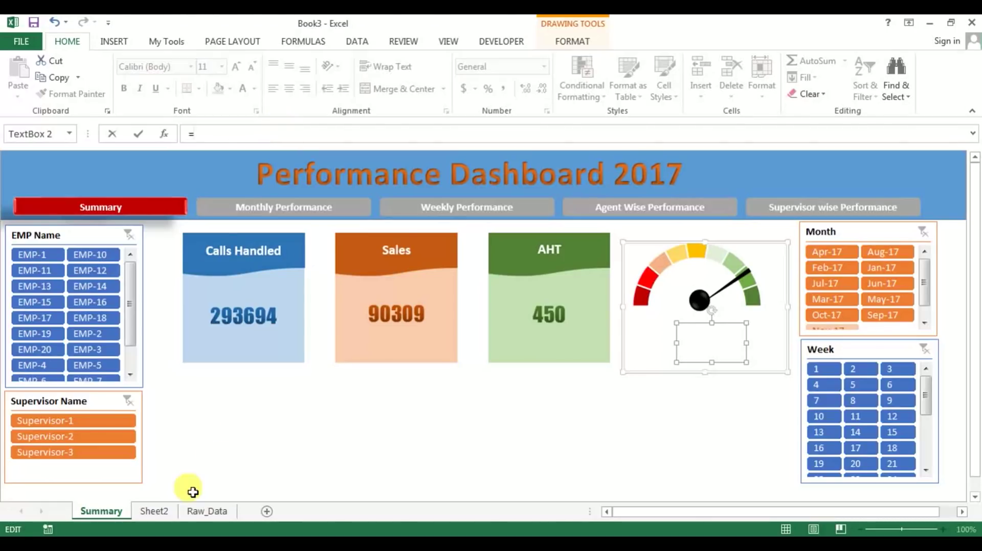
pyautogui.click(154, 512)
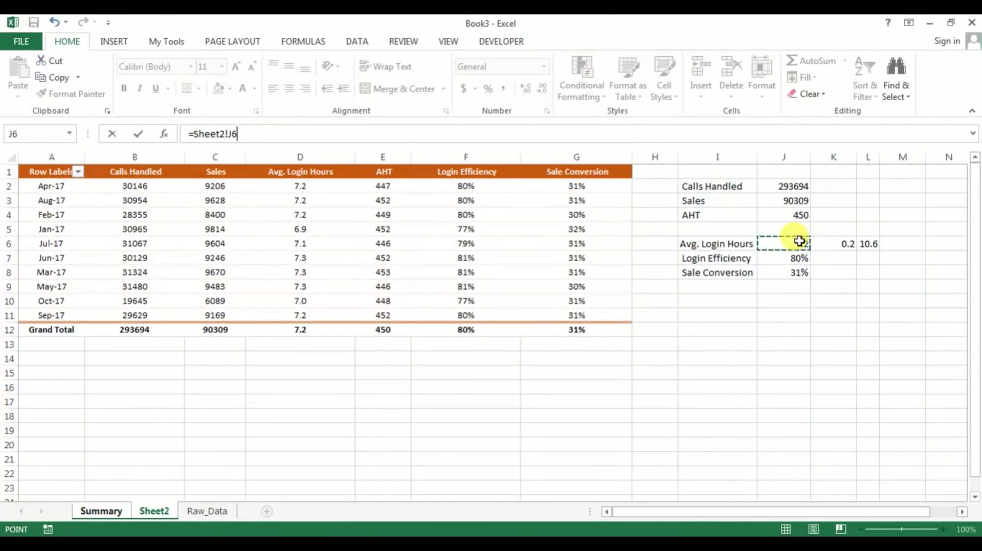
pyautogui.press('Return')
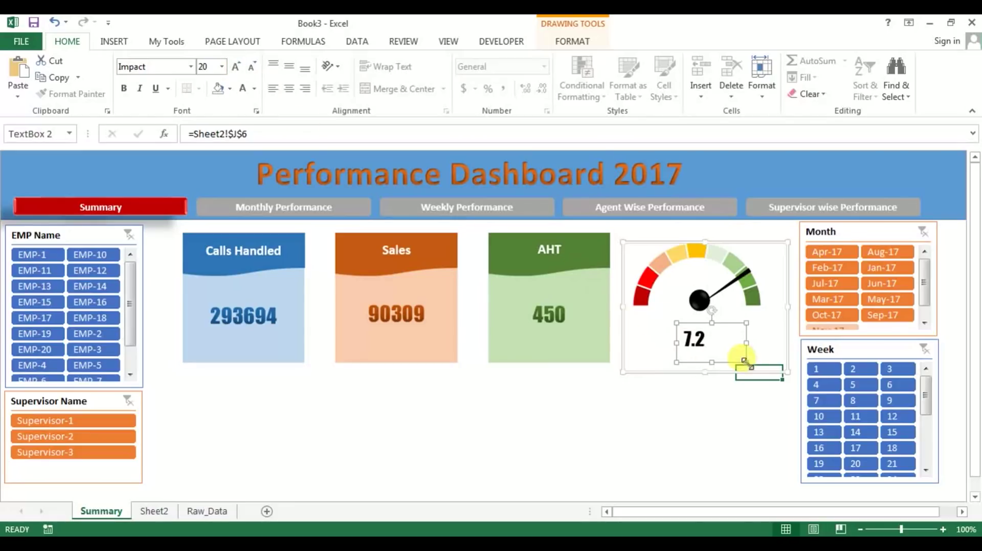
# - Enlarge the 7.2 value to 20 pt, centre it both ways, and duplicate the label
pyautogui.hotkey('ctrl', 'shift', '.')
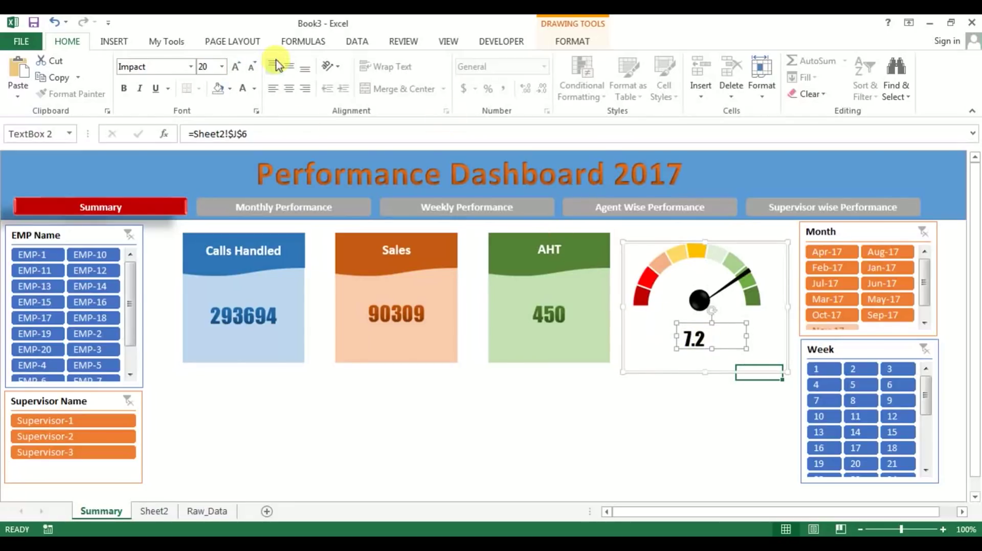
pyautogui.click(289, 89)
pyautogui.click(289, 66)
pyautogui.press('Escape')
pyautogui.click(717, 337)
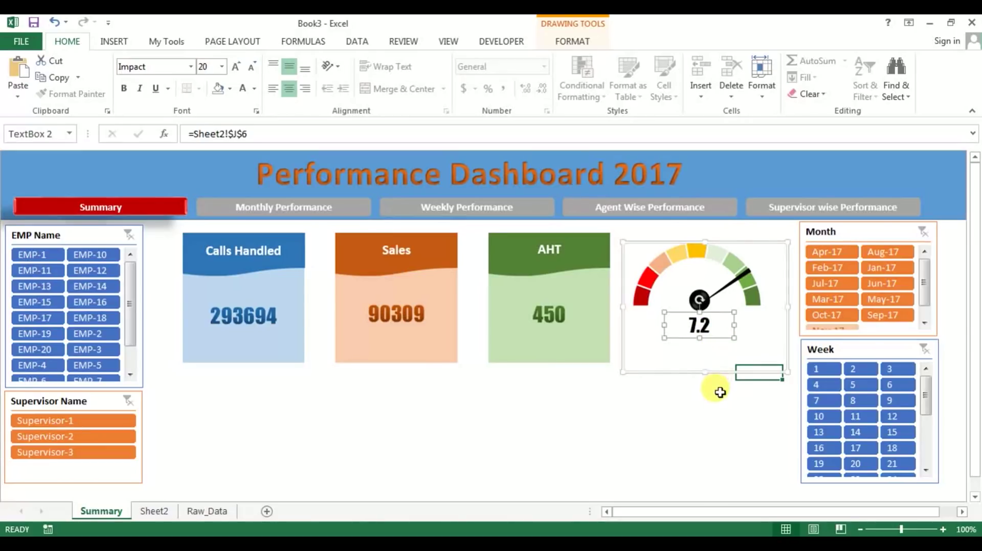
pyautogui.hotkey('ctrl', 'c')
pyautogui.hotkey('ctrl', 'v')
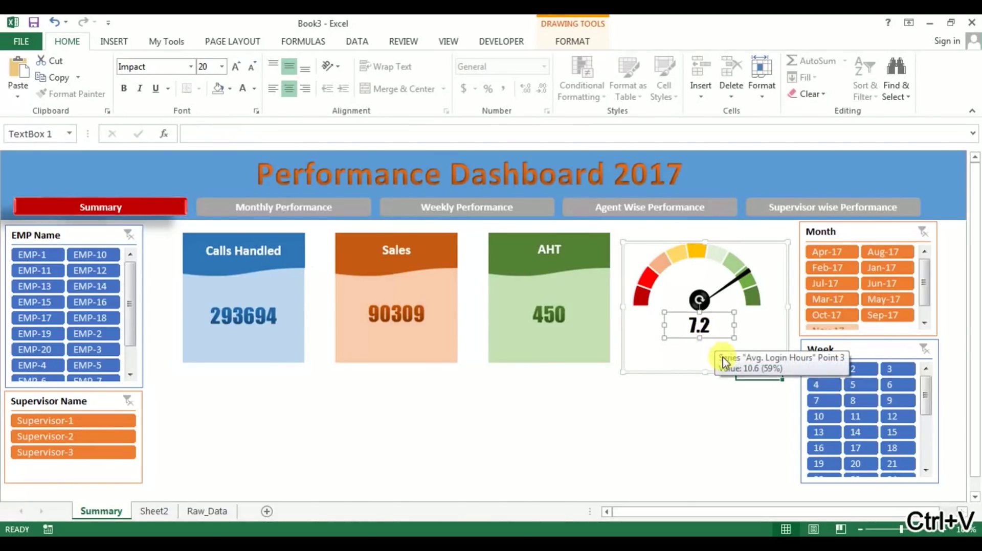
# - Place a duplicated label under the gauge's 7.2 readout and change its text to 'Avg. Login Hours'
pyautogui.moveTo(667, 270); pyautogui.dragTo(680, 367)
pyautogui.click(681, 355)
pyautogui.doubleClick(669, 355)
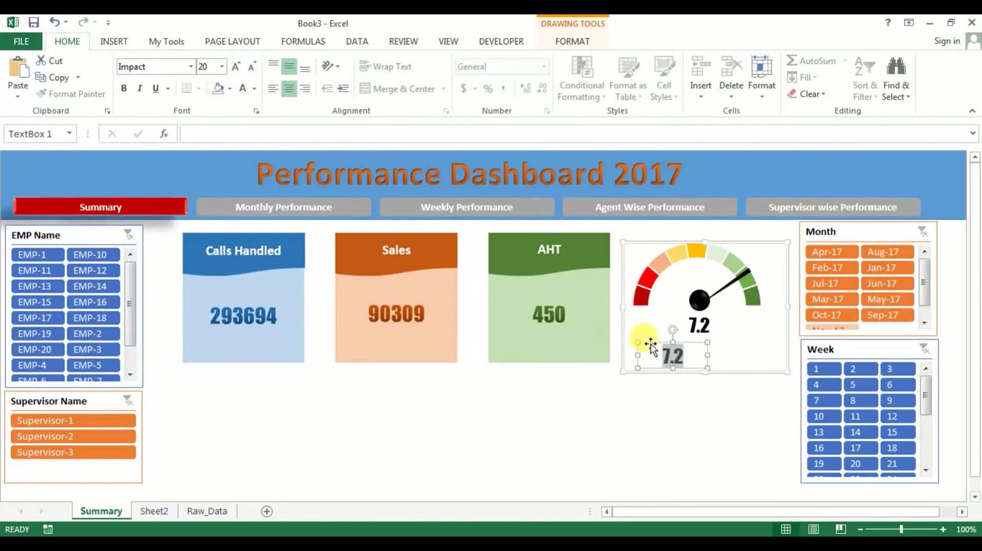
pyautogui.click(223, 134)
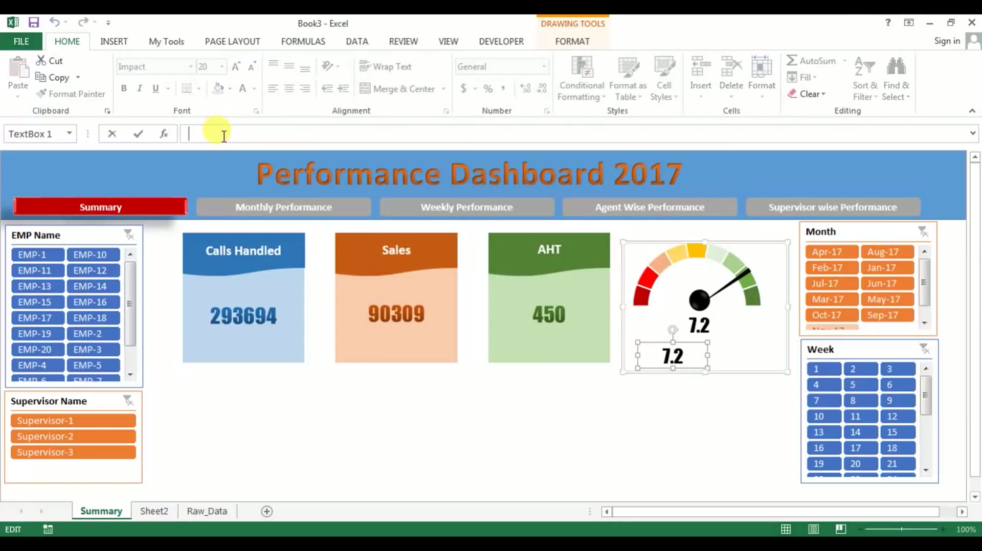
pyautogui.click(645, 352)
pyautogui.click(668, 355)
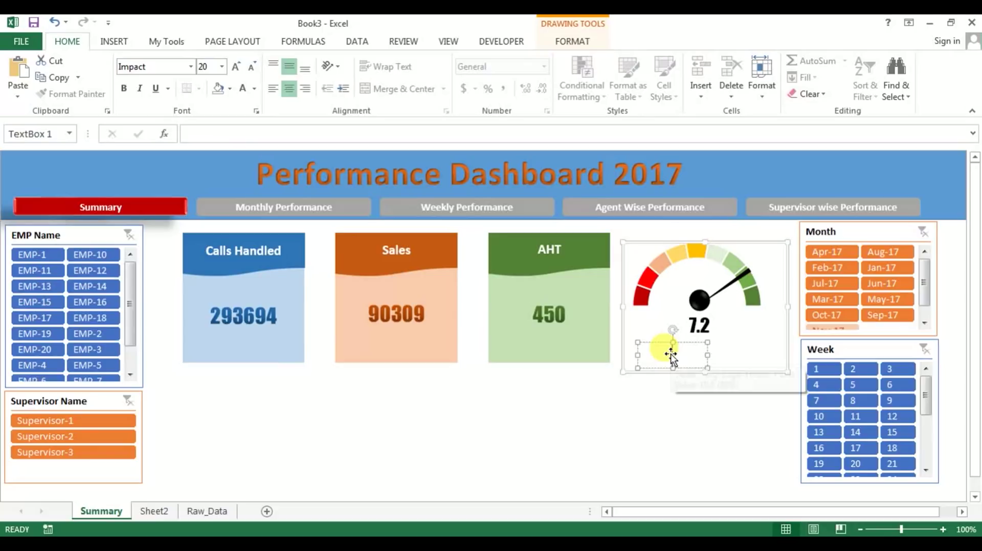
pyautogui.write('AH')
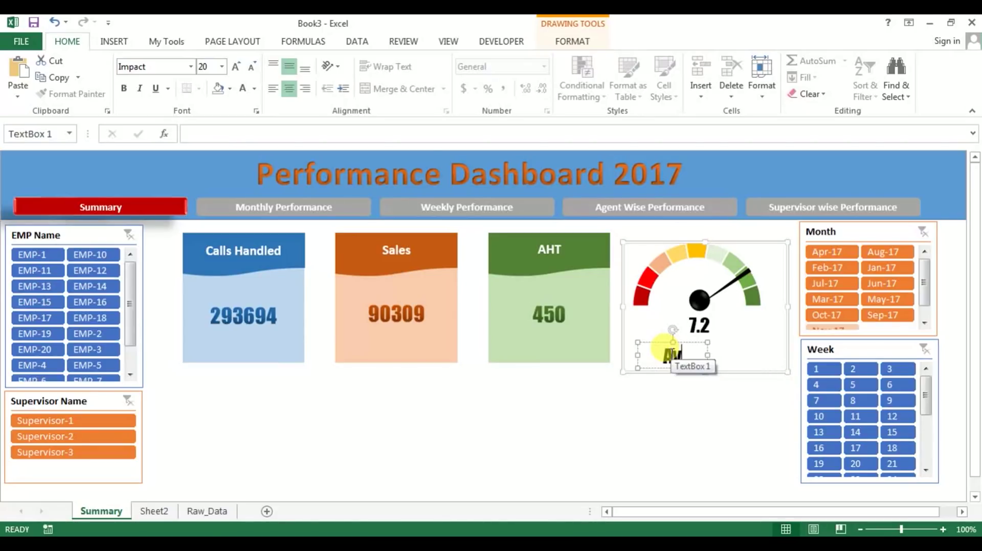
pyautogui.press('BackSpace')
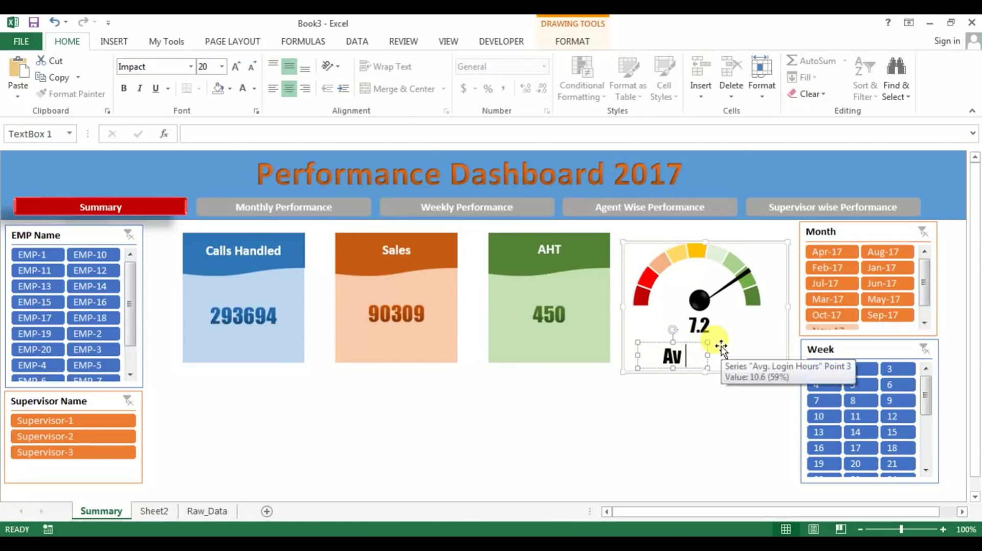
pyautogui.write('g. Login Hours')
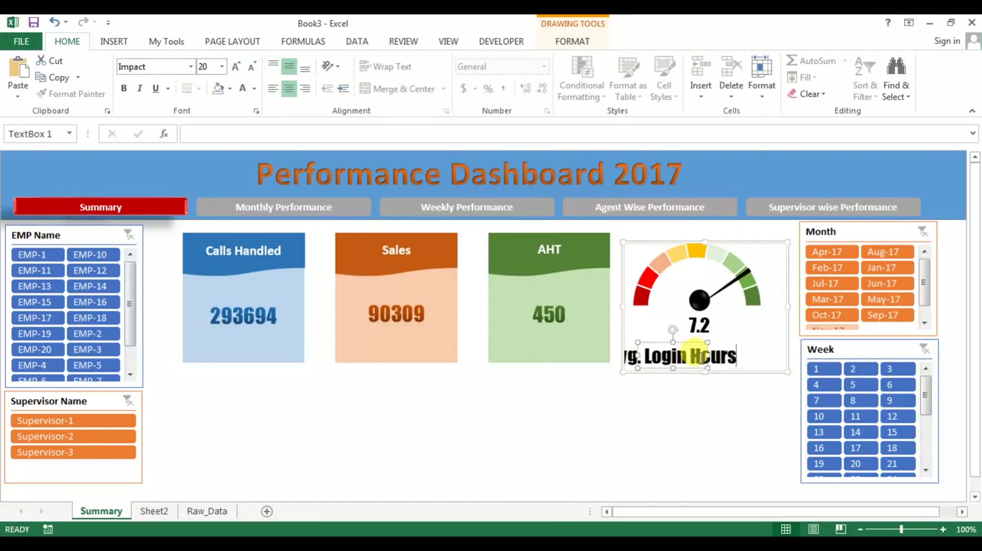
pyautogui.press('Escape')
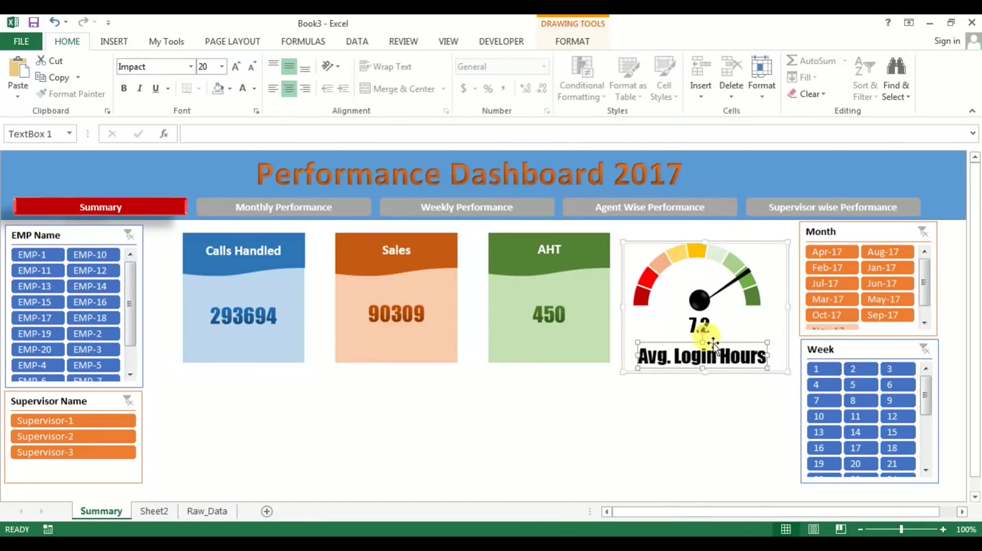
# - Format the caption as bold Calibri Light at size 12, positioned just under 7.2
pyautogui.click(250, 67)
pyautogui.click(251, 67)
pyautogui.click(251, 67)
pyautogui.click(251, 67)
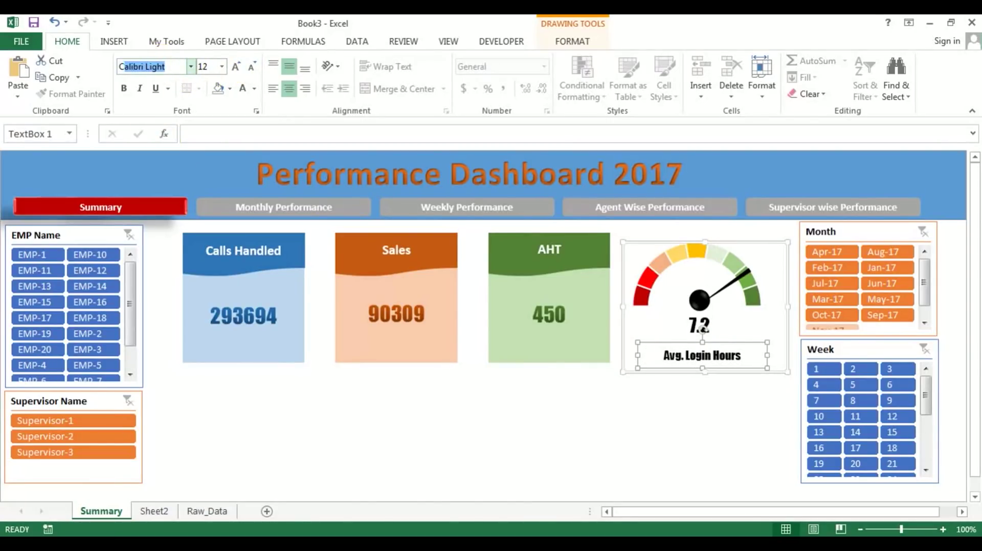
pyautogui.press('Return')
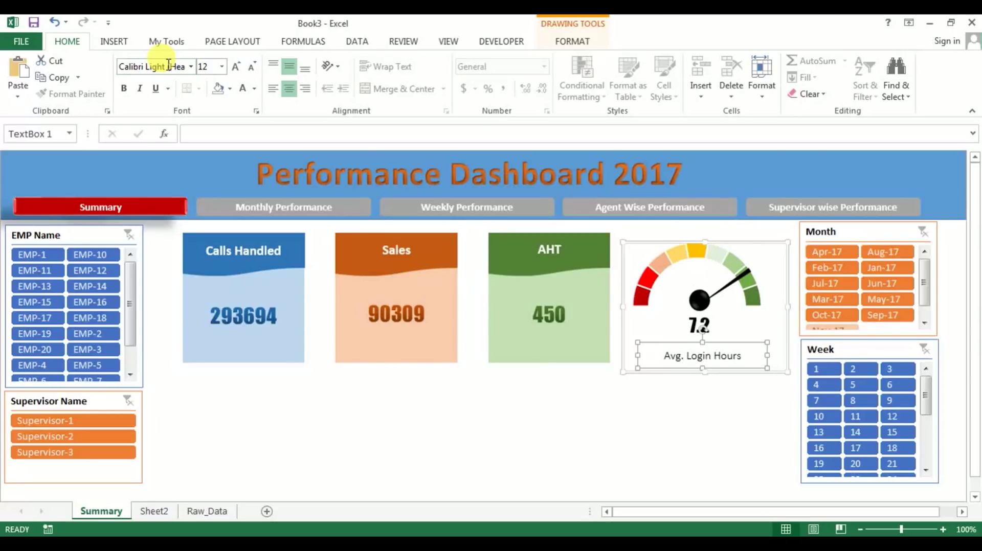
pyautogui.click(123, 88)
pyautogui.click(236, 66)
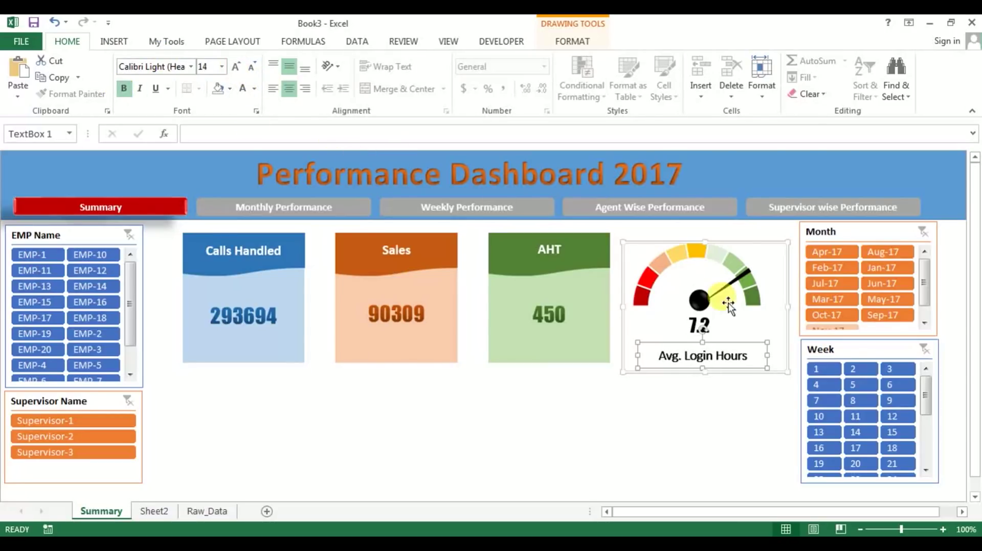
pyautogui.click(253, 68)
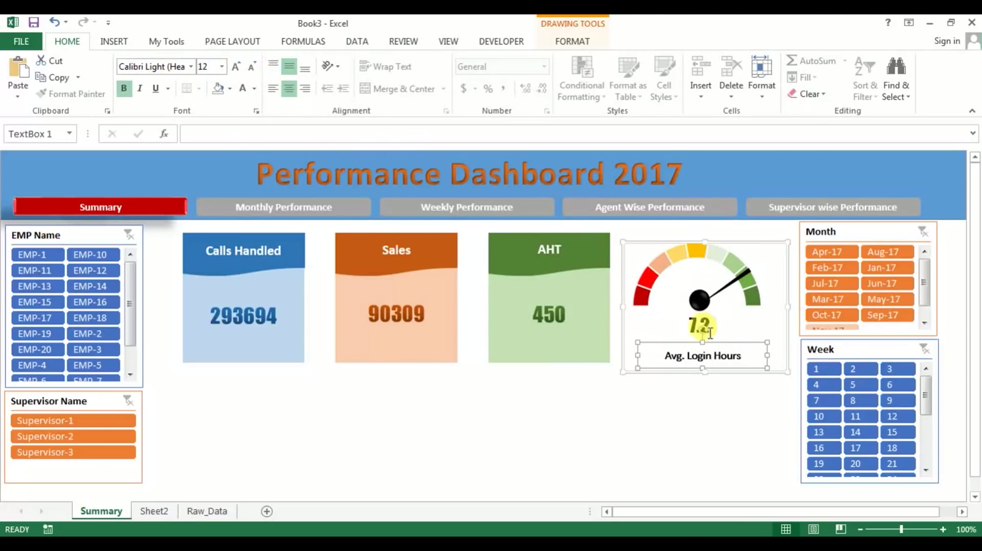
pyautogui.moveTo(722, 344); pyautogui.dragTo(717, 331)
pyautogui.click(717, 416)
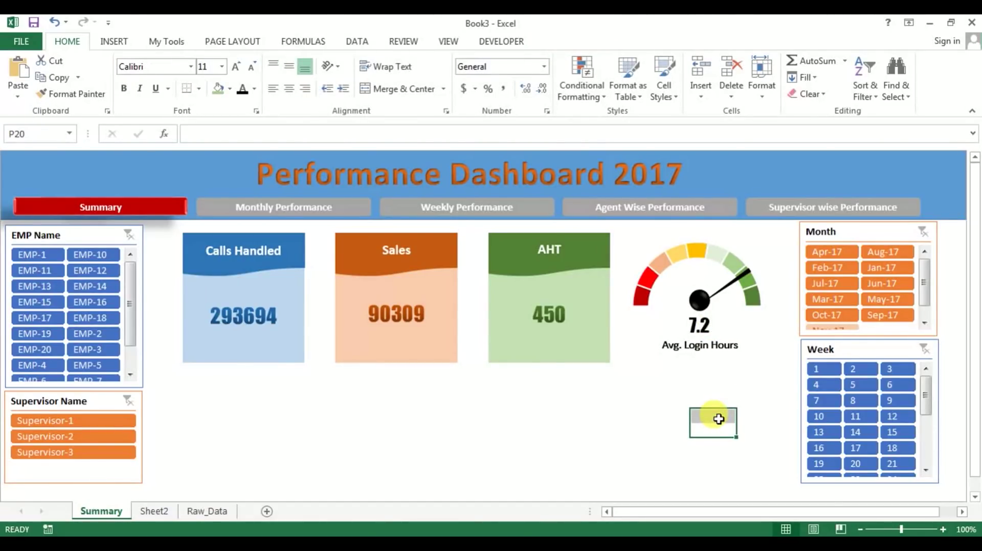
# - Test the gauge with Jan-17, Jun-17 and Aug-17 filters, clear them, then switch to the finished workbook
pyautogui.click(883, 269)
pyautogui.click(827, 251)
pyautogui.click(825, 283)
pyautogui.click(881, 284)
pyautogui.click(914, 254)
pyautogui.click(923, 232)
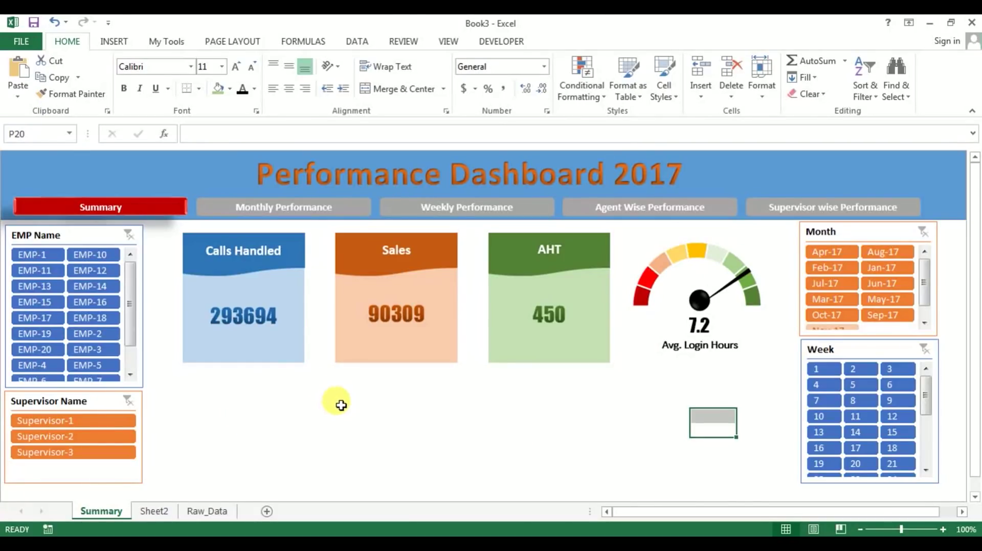
pyautogui.hotkey('alt', 'Tab')
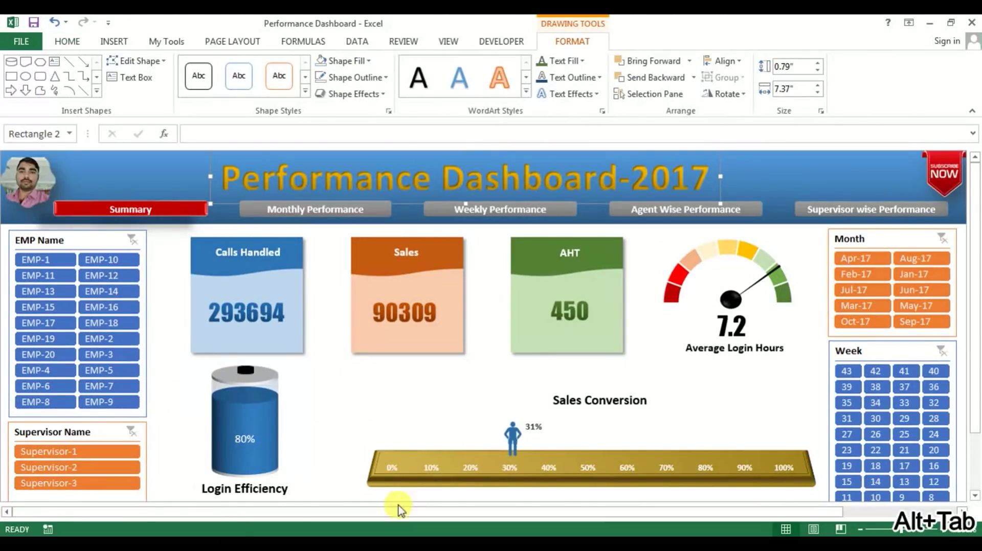
# - Back in Book3, enter =1-J7 in Sheet2 cell K7 to show the 20% remaining
pyautogui.hotkey('alt', 'Tab')
pyautogui.click(154, 512)
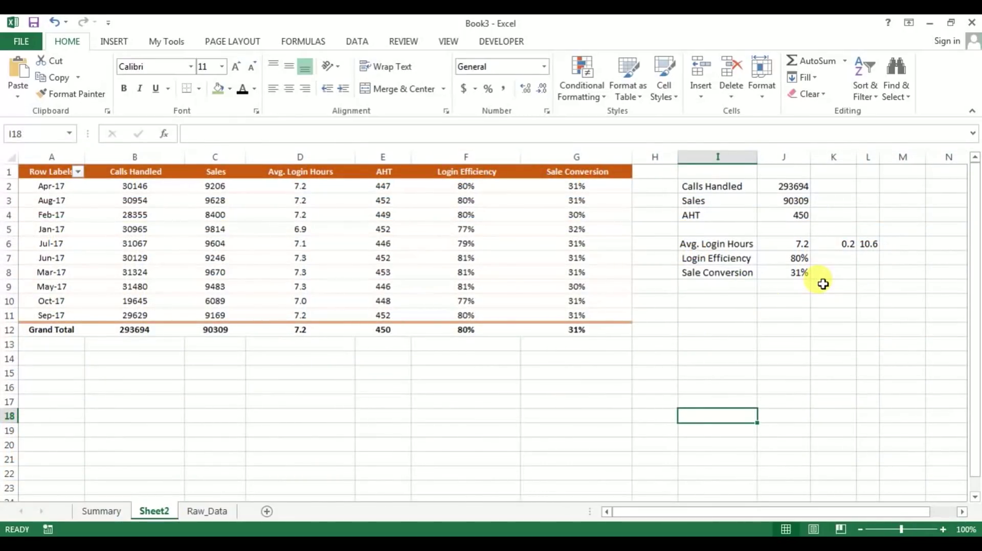
pyautogui.click(818, 259)
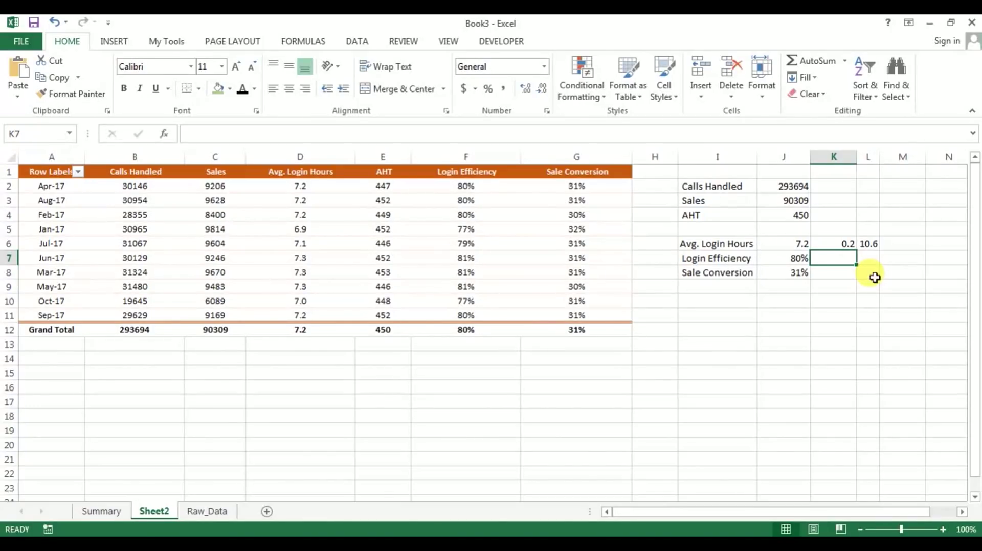
pyautogui.press('Left')
pyautogui.press('Right')
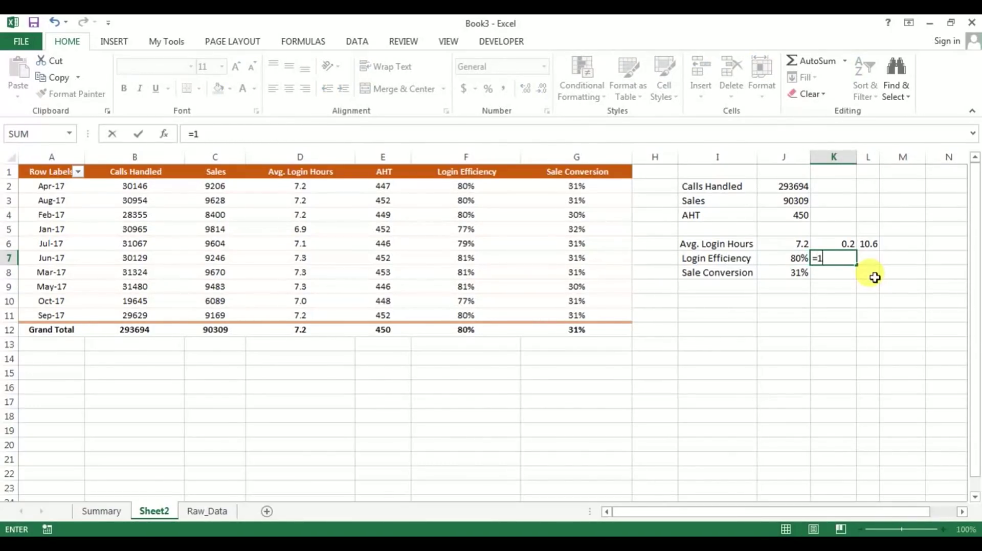
pyautogui.press('Left')
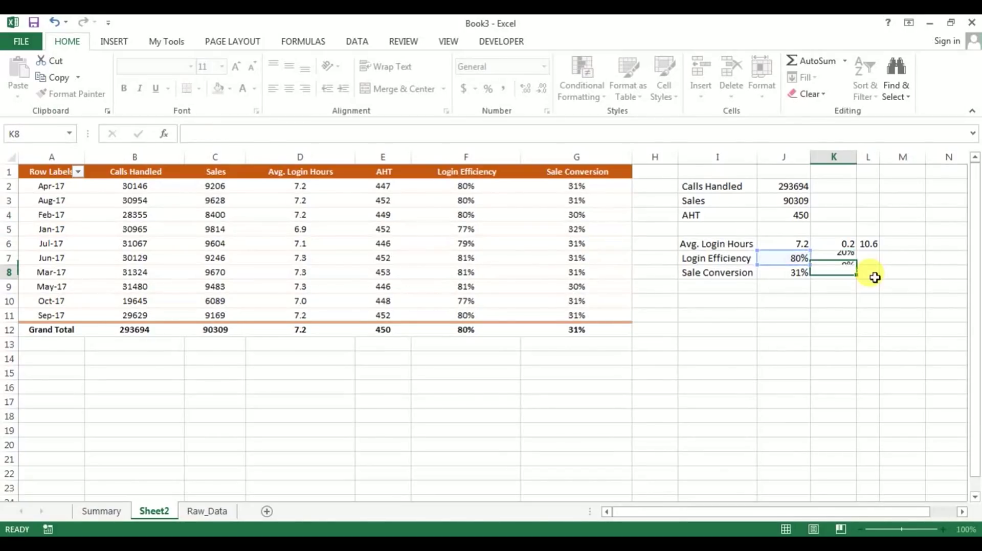
pyautogui.press('Return')
pyautogui.press('Up')
# - Enter 3% in L7, fill it into M7, and select J7:M7
pyautogui.press('Right')
pyautogui.press('Right')
pyautogui.press('Right')
pyautogui.press('Right')
pyautogui.press('Right')
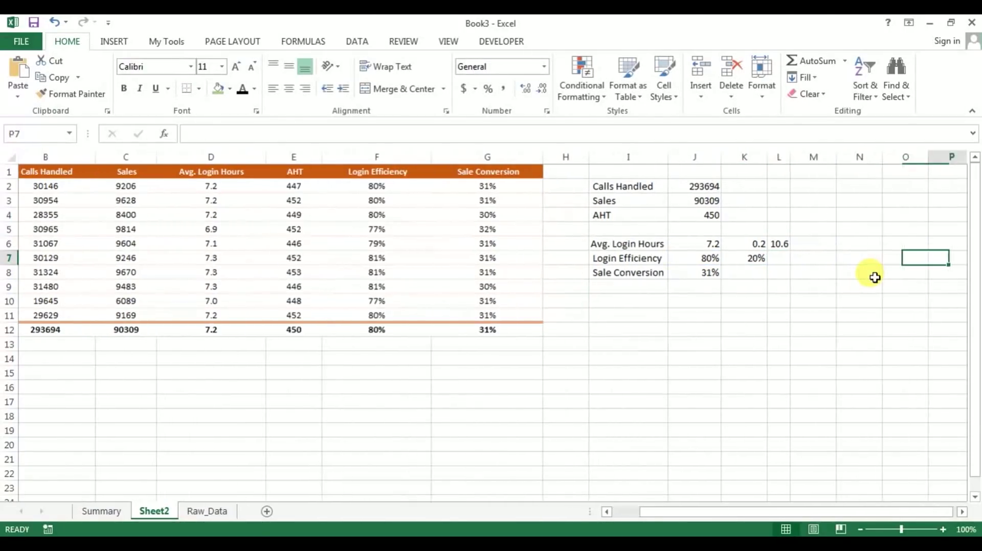
pyautogui.press('Left')
pyautogui.press('Left')
pyautogui.press('Left')
pyautogui.press('Left')
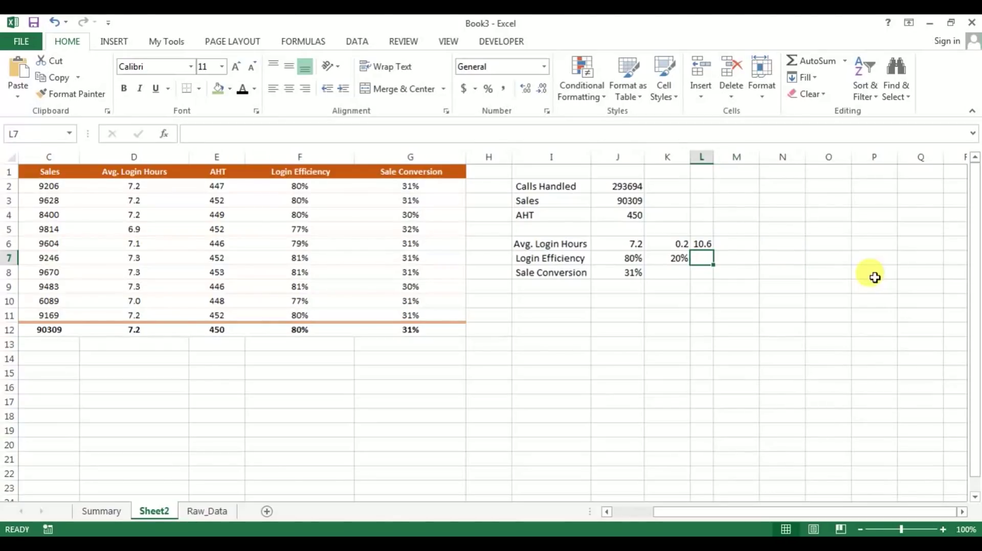
pyautogui.write('3%')
pyautogui.press('Return')
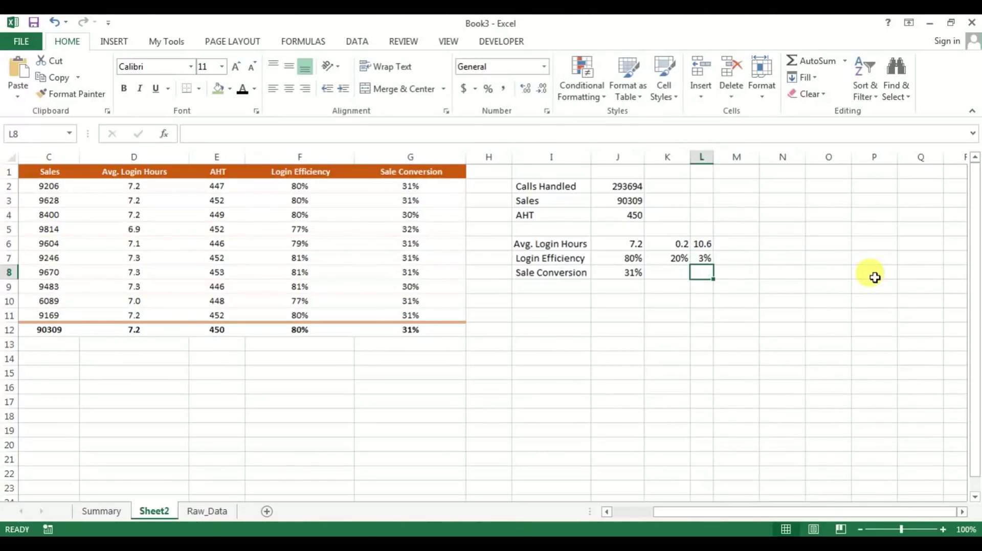
pyautogui.press('Up')
pyautogui.press('Right')
pyautogui.hotkey('ctrl', 'r')
pyautogui.moveTo(620, 259); pyautogui.dragTo(736, 262)
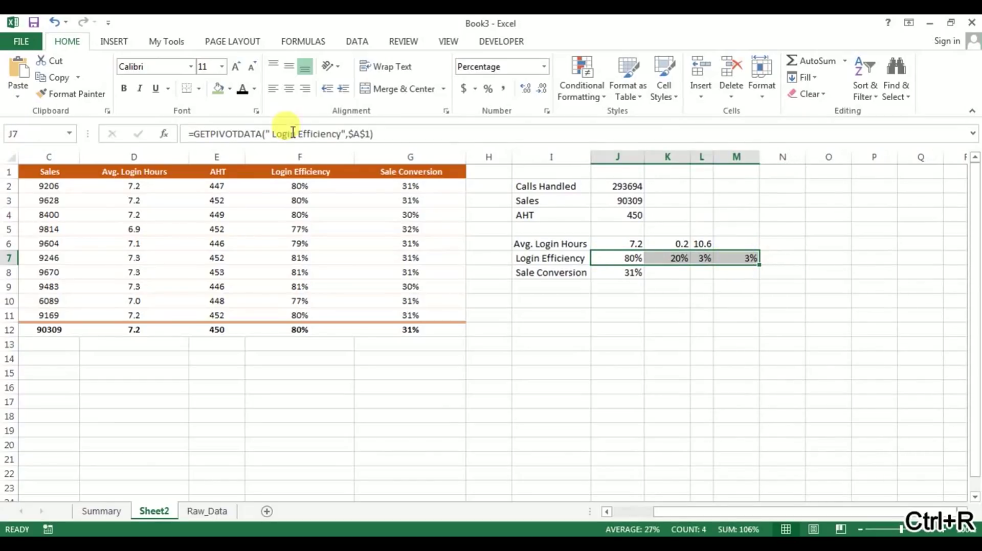
pyautogui.click(114, 42)
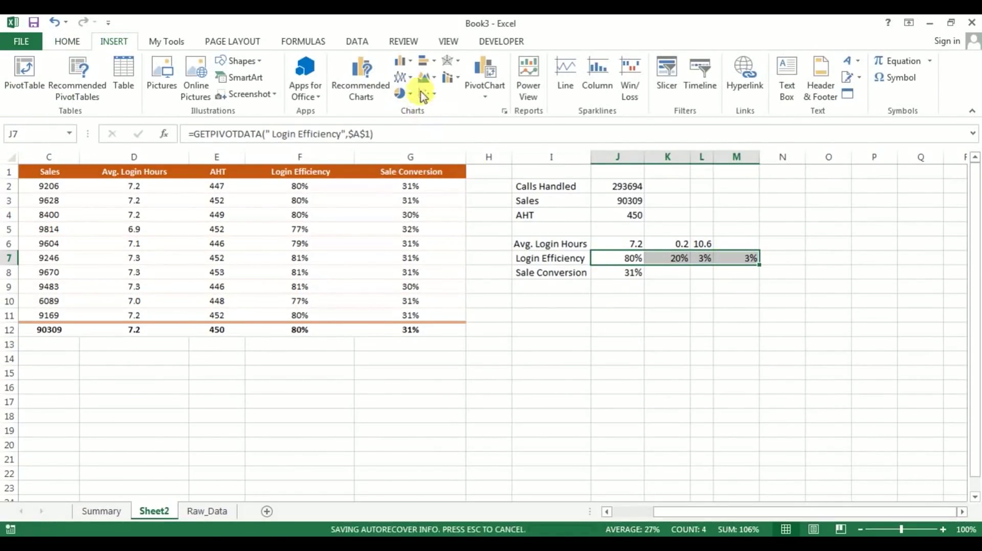
# - Insert a 3-D Stacked Column chart of J7:M7 with rows and columns switched so the values stack
pyautogui.click(410, 66)
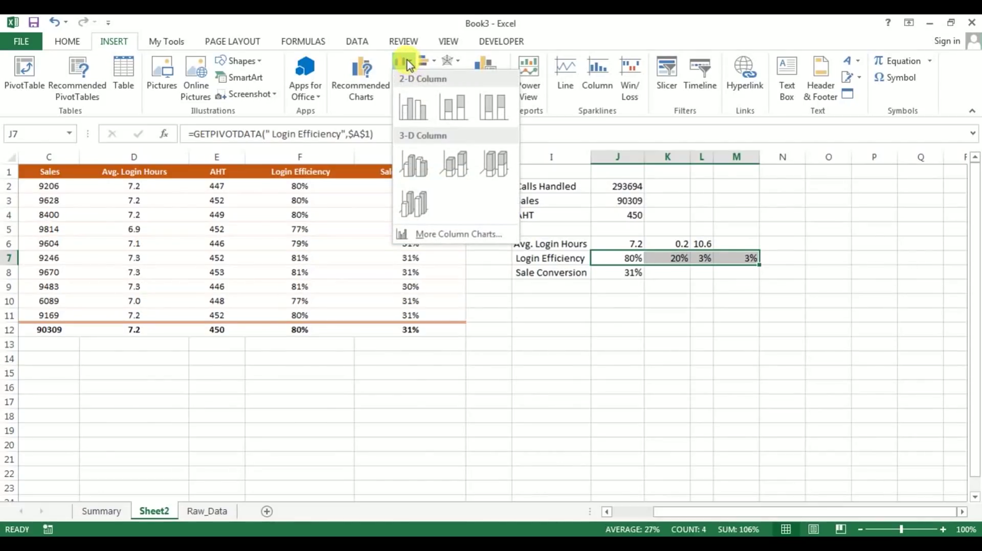
pyautogui.click(463, 172)
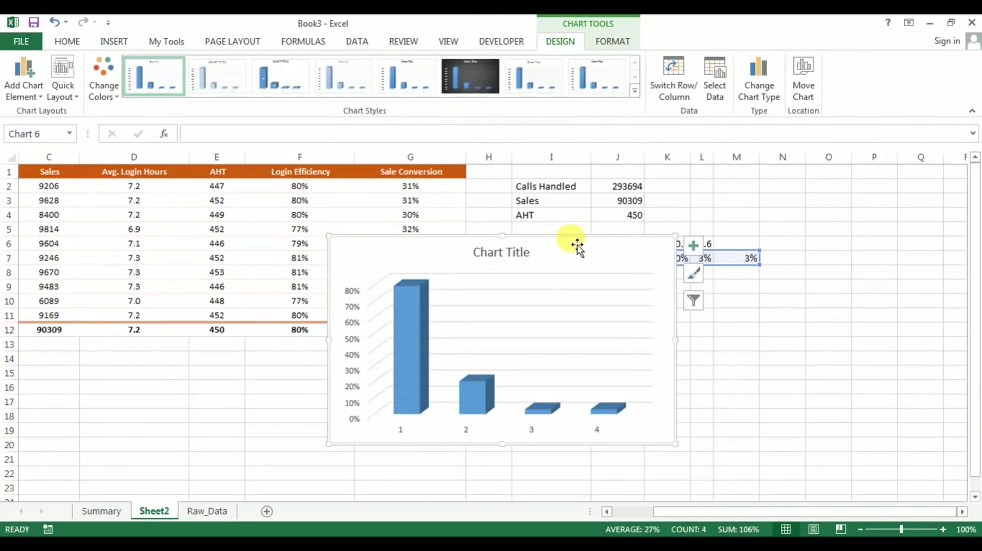
pyautogui.rightClick(537, 298)
pyautogui.click(579, 358)
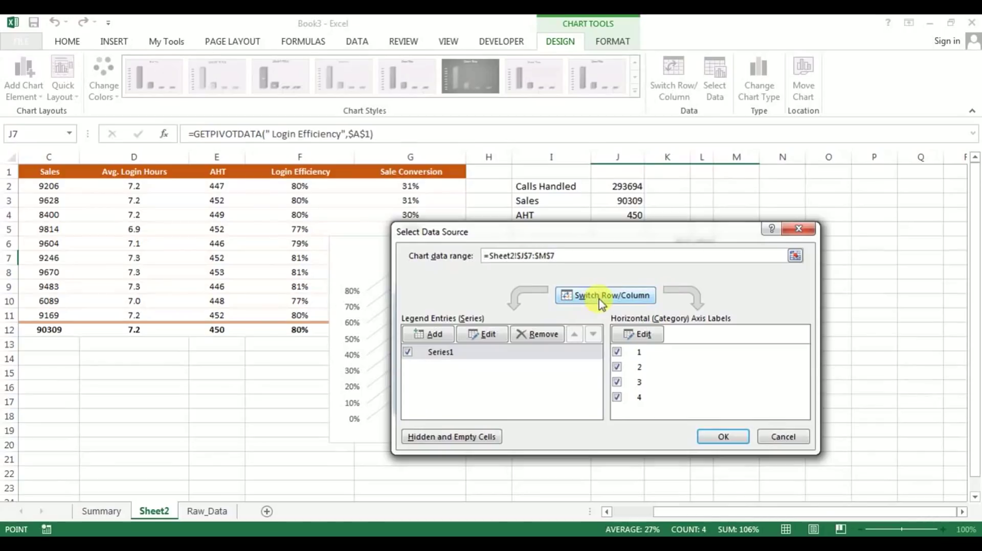
pyautogui.click(593, 296)
pyautogui.click(731, 437)
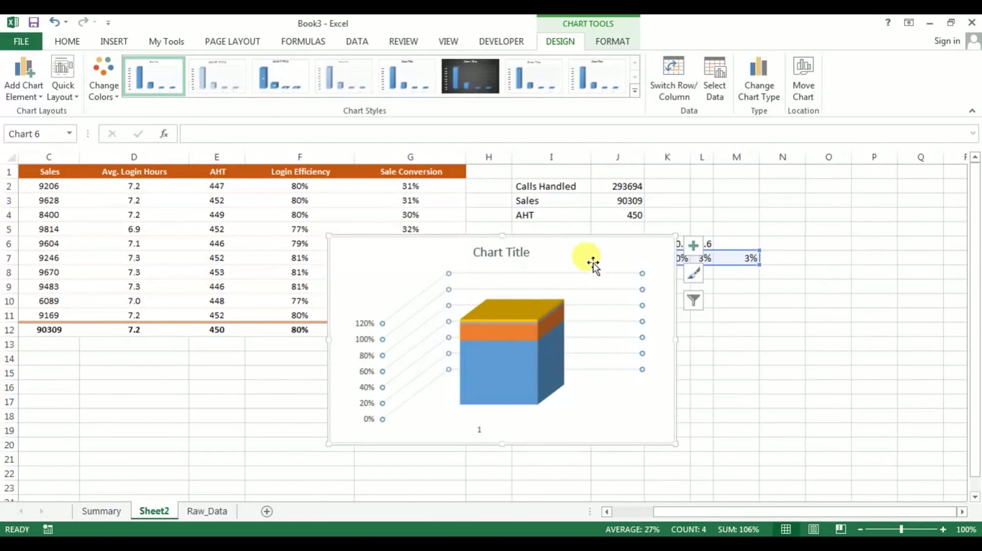
# - Remove the chart's axes, title and gridlines, and narrow the chart to a slim width
pyautogui.click(693, 246)
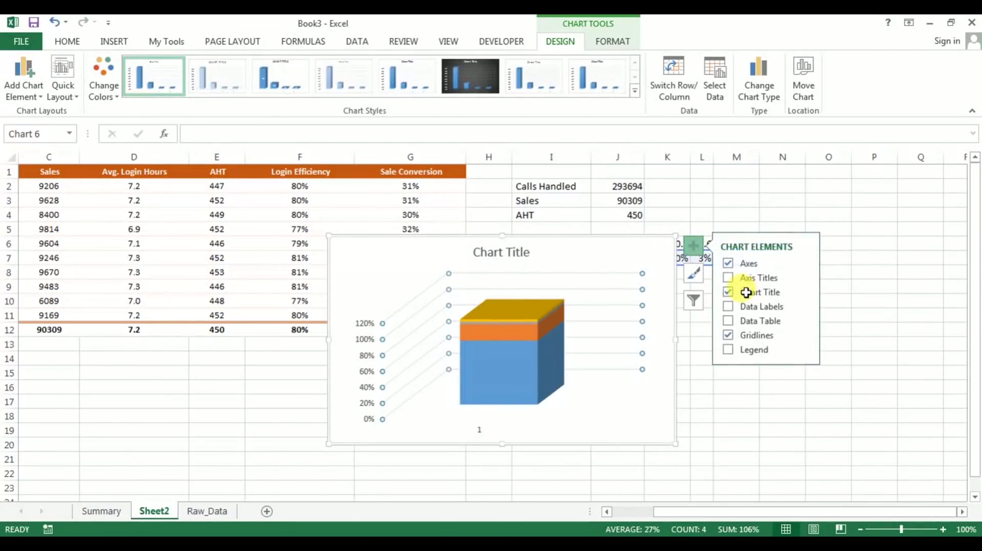
pyautogui.click(728, 264)
pyautogui.click(728, 292)
pyautogui.click(728, 336)
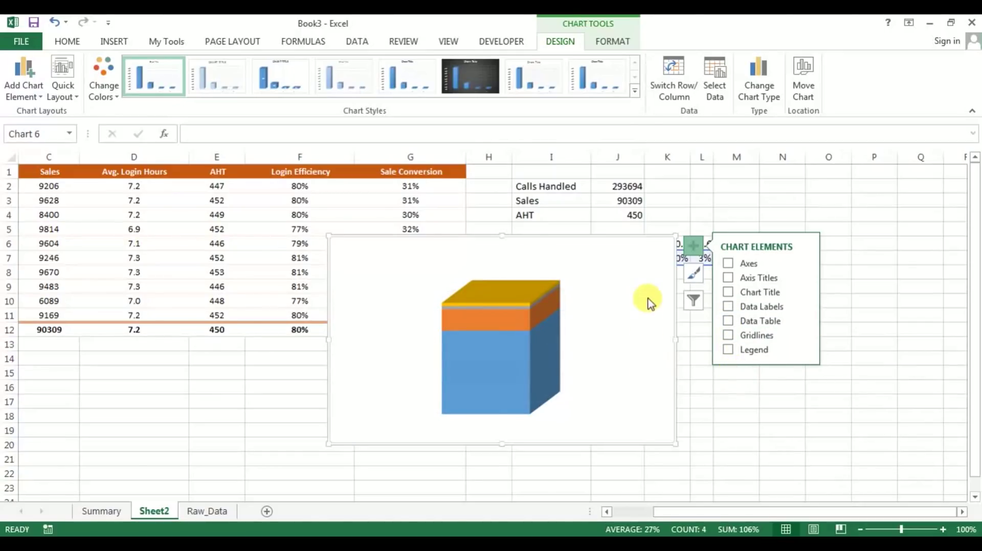
pyautogui.moveTo(676, 344); pyautogui.dragTo(469, 340)
# - Move the chart off column G and format the series as a cylinder with 0% gap width and depth
pyautogui.moveTo(423, 232); pyautogui.dragTo(568, 260)
pyautogui.rightClick(535, 366)
pyautogui.click(603, 495)
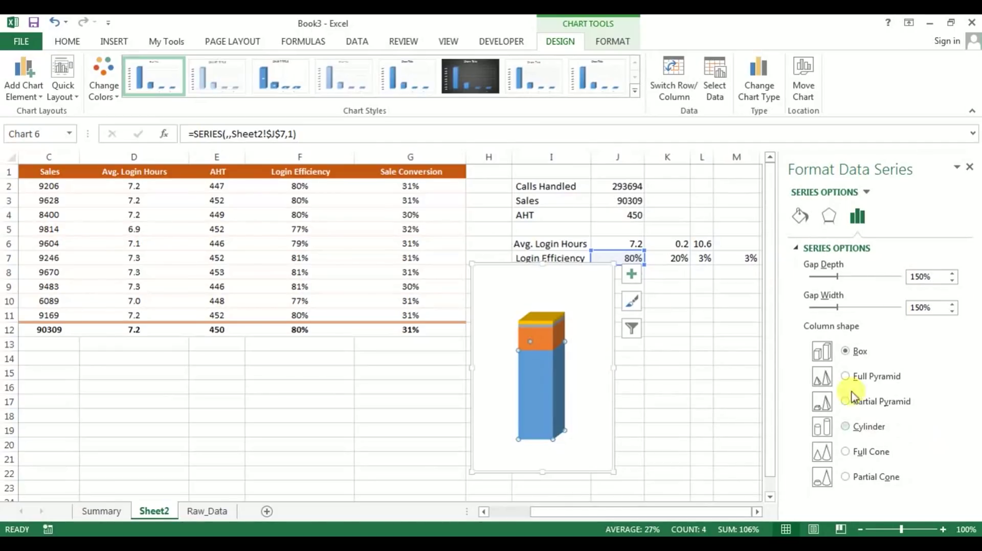
pyautogui.click(845, 426)
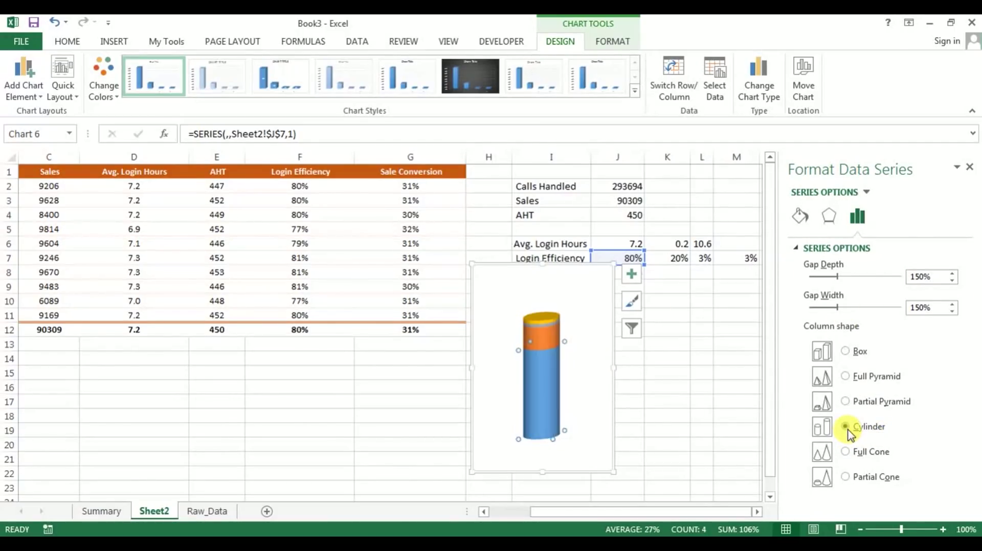
pyautogui.moveTo(837, 308); pyautogui.dragTo(778, 313)
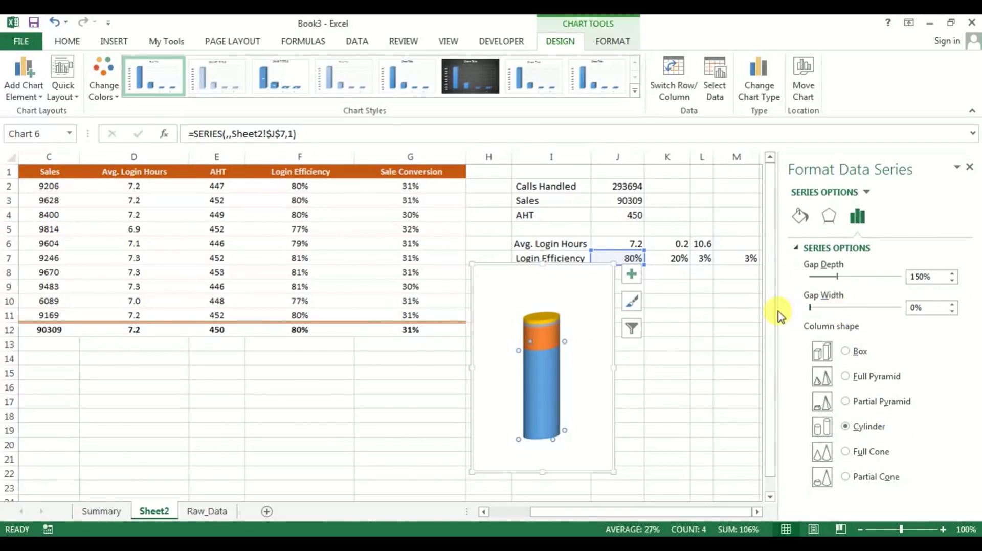
pyautogui.moveTo(838, 278); pyautogui.dragTo(810, 278)
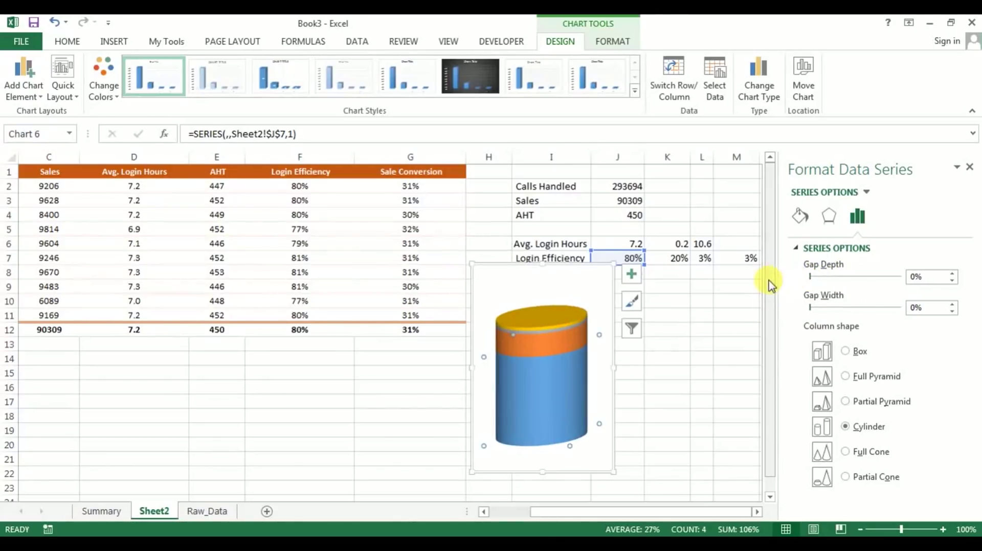
# - Set the chart's 3-D X rotation to 0° so the cylinder faces front
pyautogui.rightClick(574, 367)
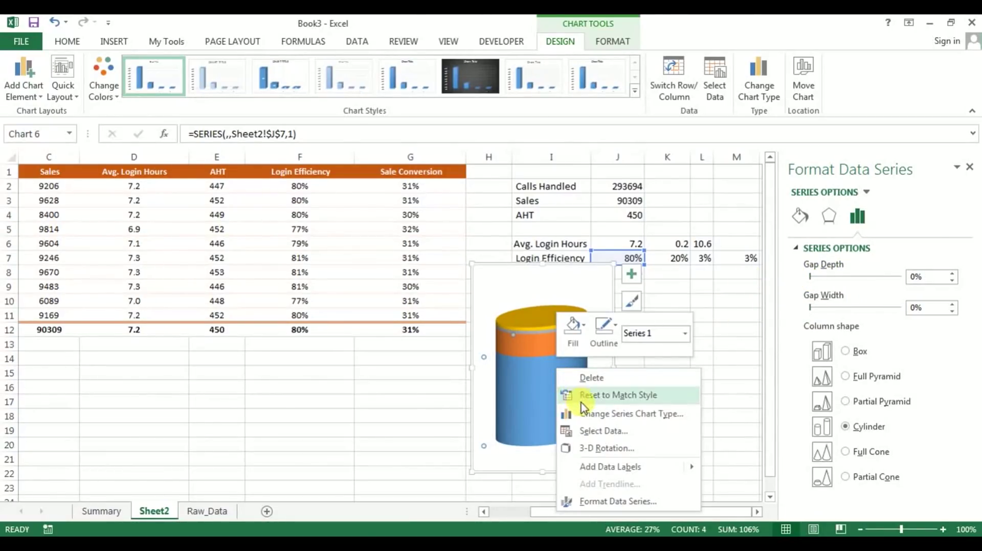
pyautogui.click(603, 453)
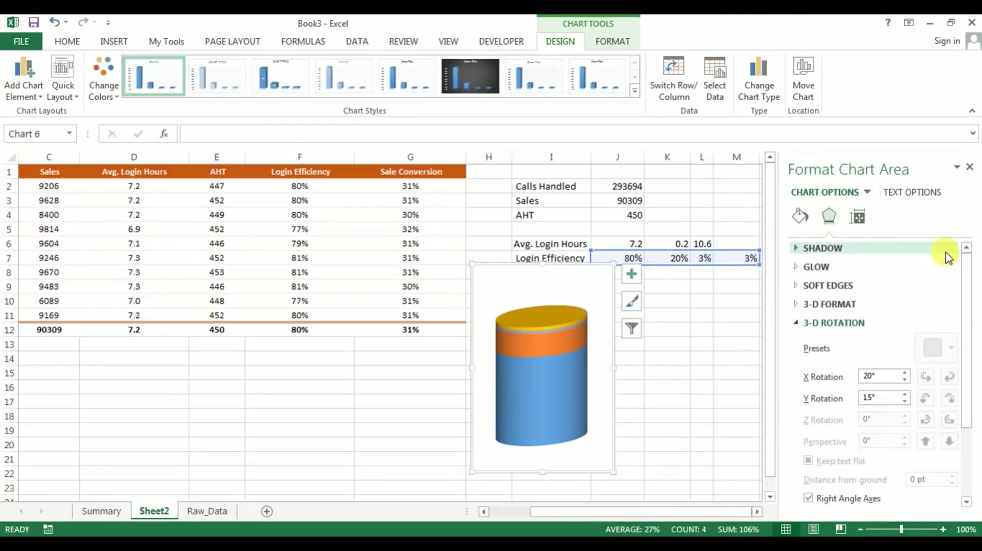
pyautogui.click(904, 380)
pyautogui.click(905, 380)
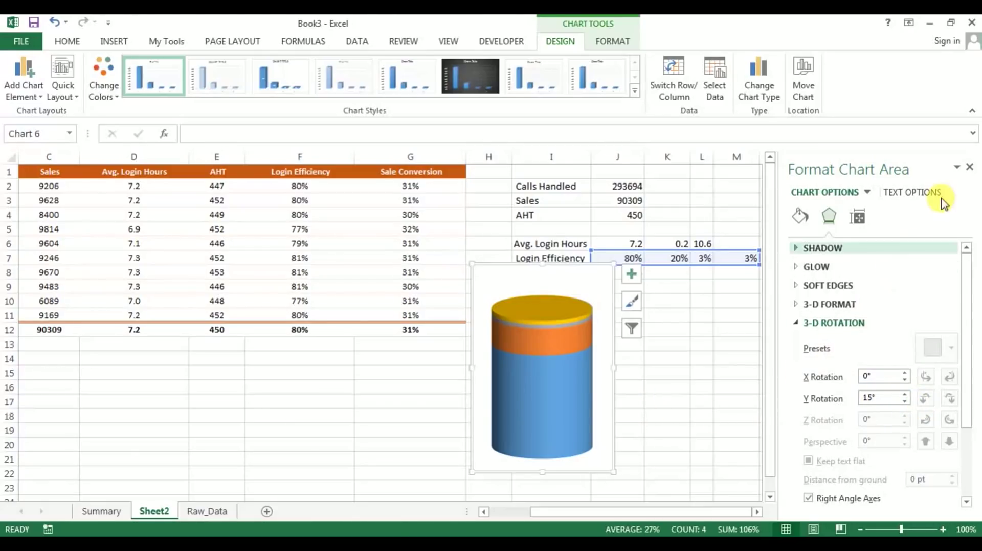
pyautogui.click(969, 167)
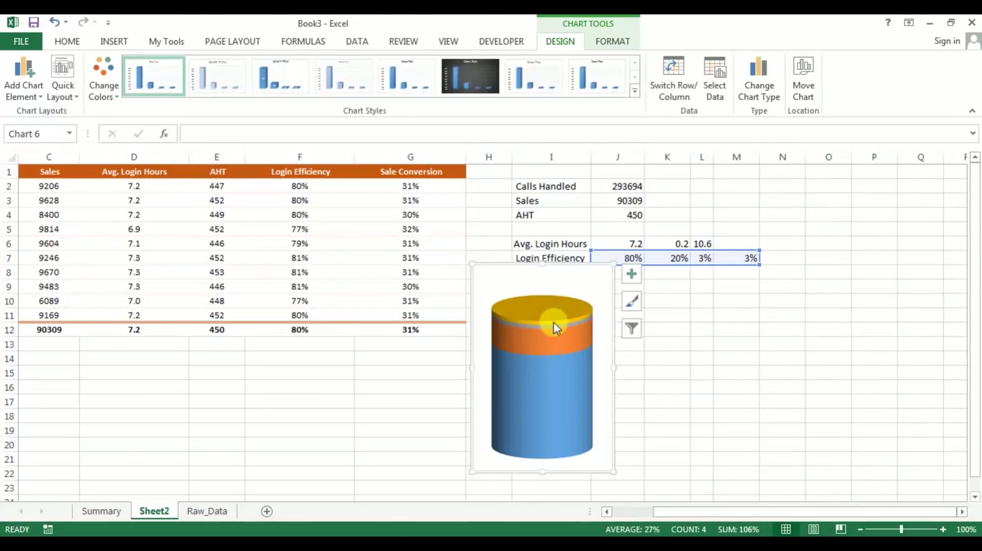
# - Move Series4 to the top of the chart's series order in Select Data
pyautogui.rightClick(550, 337)
pyautogui.click(598, 396)
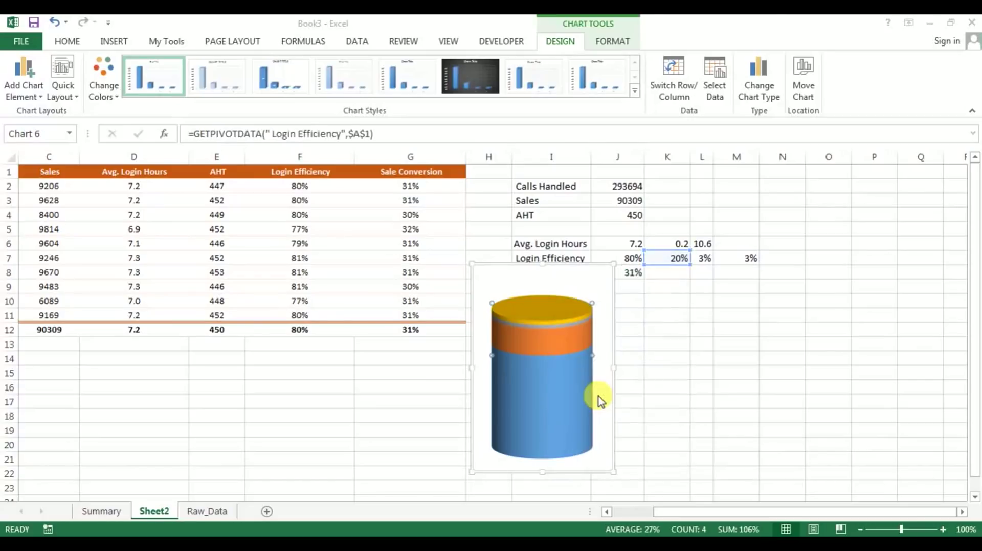
pyautogui.moveTo(578, 237); pyautogui.dragTo(799, 127)
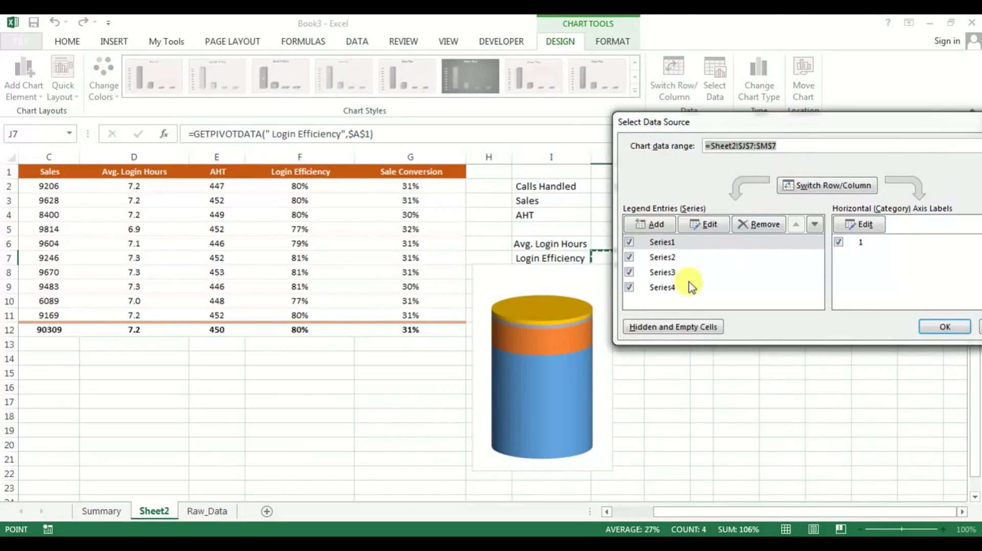
pyautogui.click(664, 287)
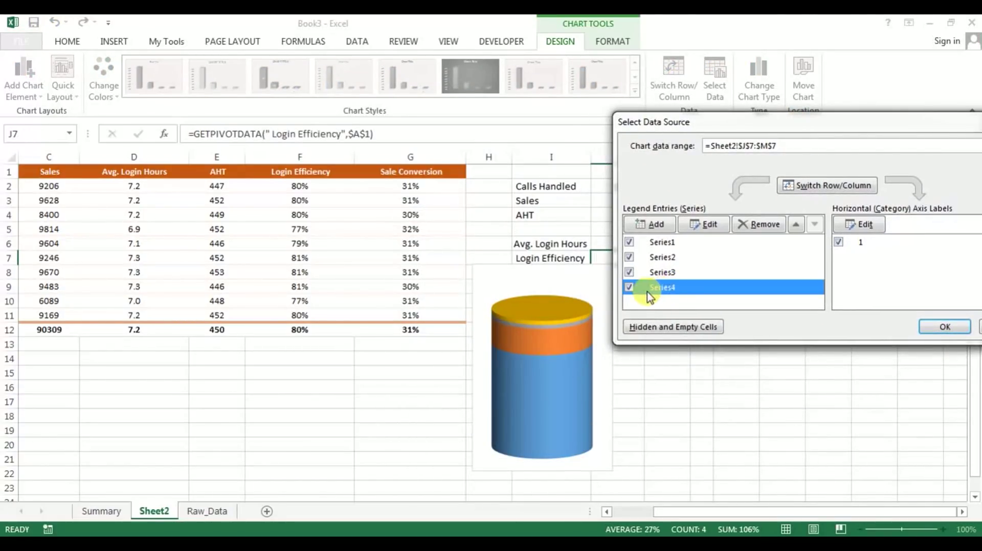
pyautogui.click(796, 225)
pyautogui.click(796, 224)
pyautogui.click(796, 224)
pyautogui.click(941, 327)
pyautogui.click(685, 422)
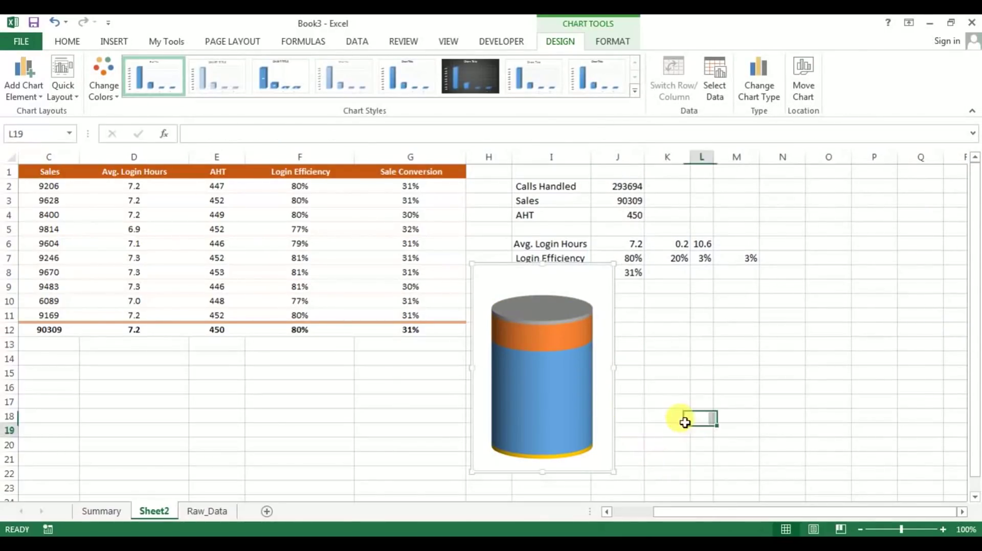
# - Give the cylinder's top Series 3 a solid Gray-25% fill
pyautogui.click(545, 322)
pyautogui.rightClick(547, 320)
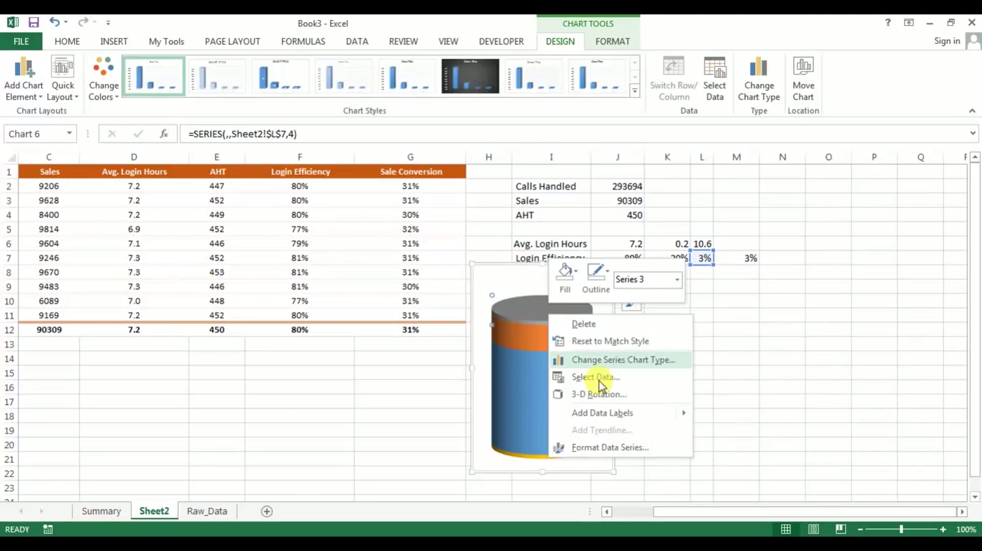
pyautogui.click(605, 448)
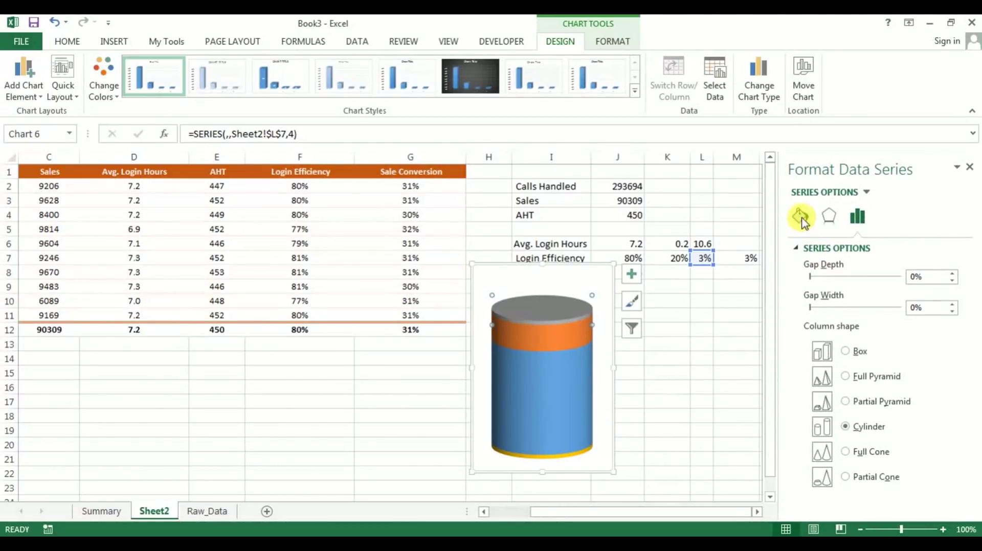
pyautogui.click(801, 217)
pyautogui.click(808, 249)
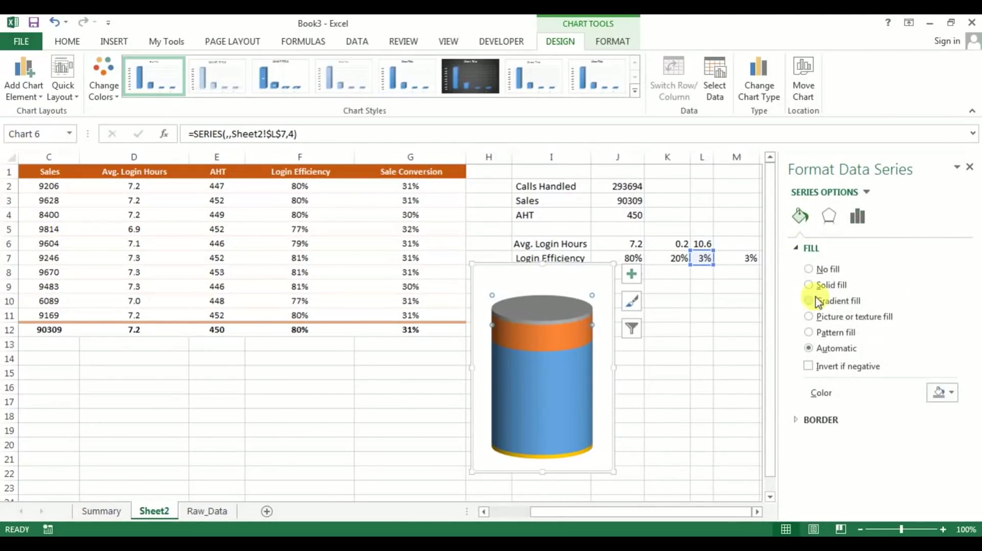
pyautogui.click(818, 288)
pyautogui.click(951, 394)
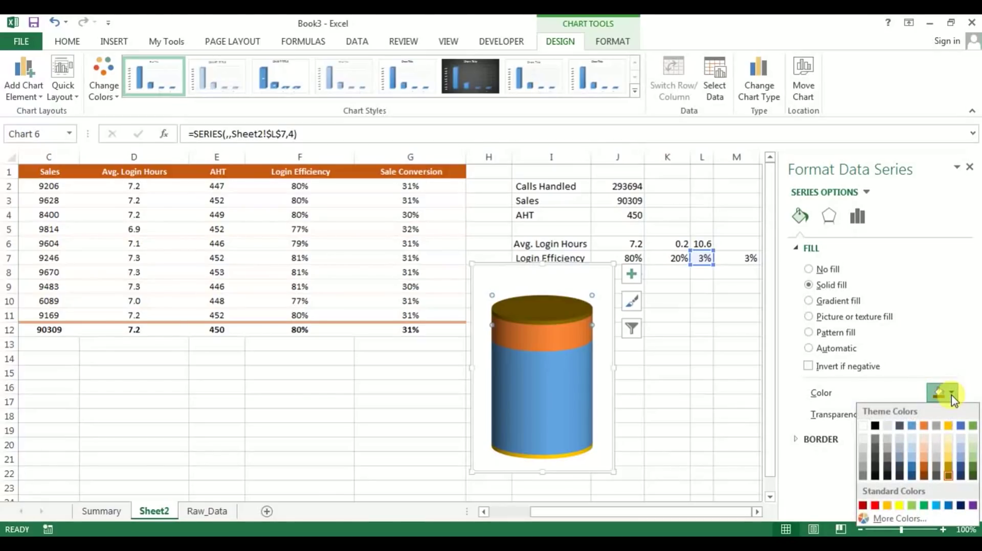
pyautogui.click(888, 431)
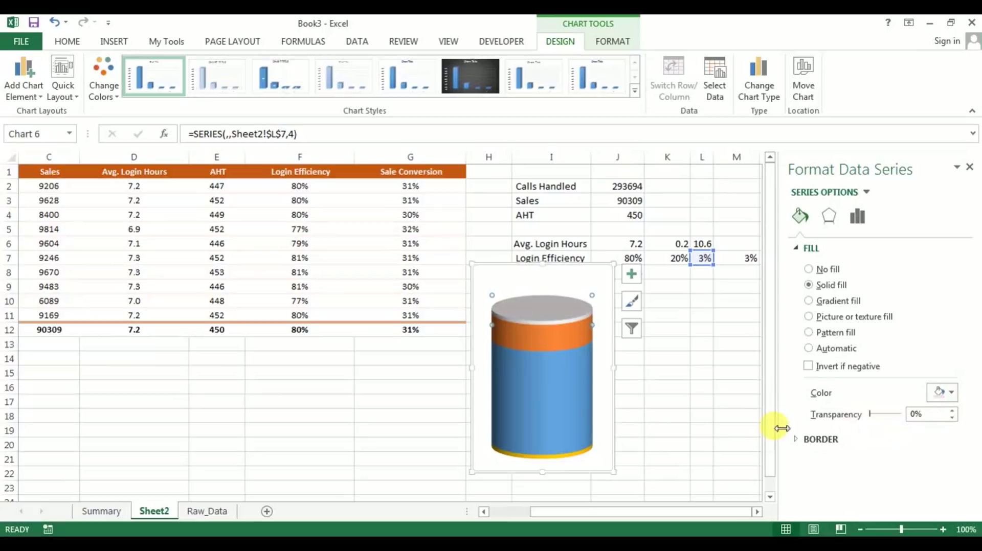
# - Replace the yellow base with a solid light grey fill and shift the chart slightly left
pyautogui.click(539, 459)
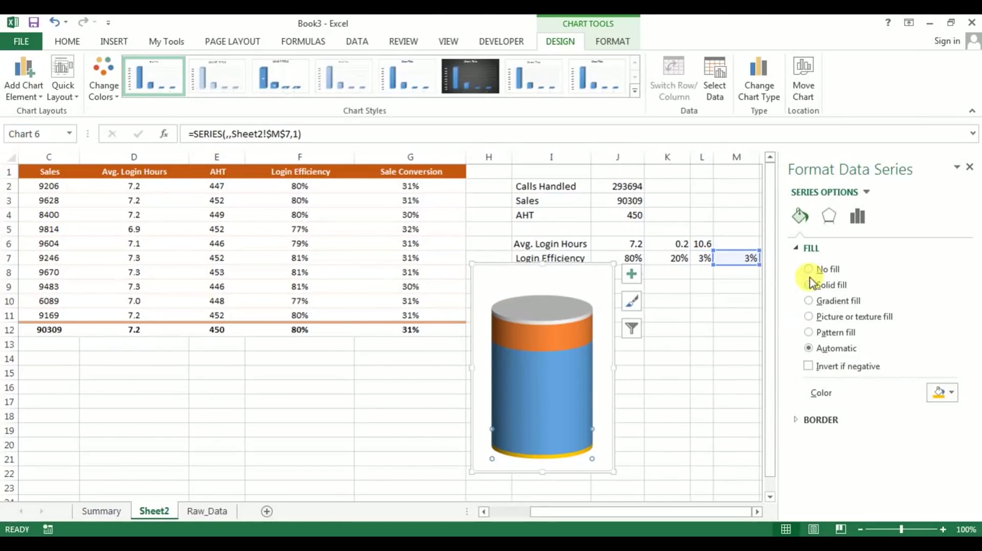
pyautogui.click(824, 291)
pyautogui.click(946, 392)
pyautogui.click(951, 337)
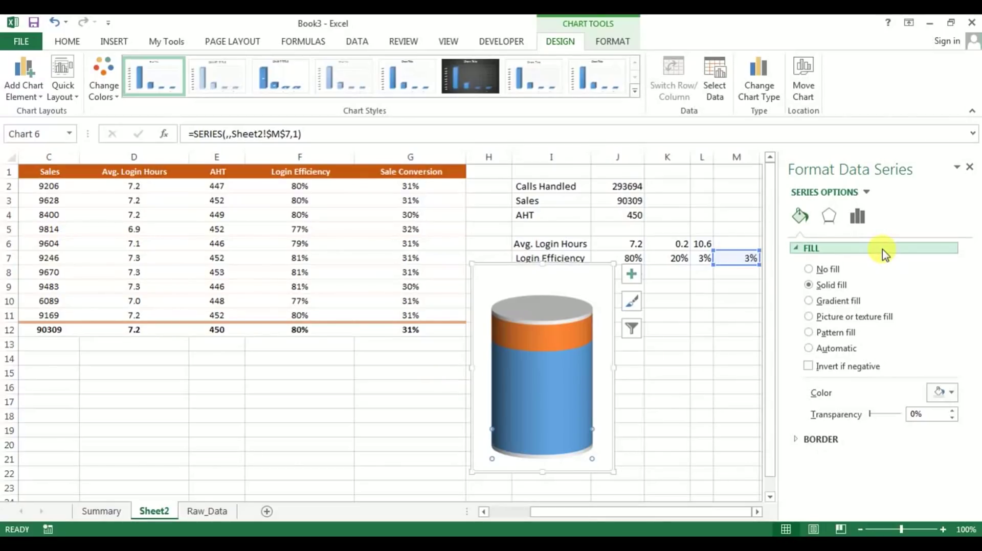
pyautogui.moveTo(567, 264); pyautogui.dragTo(503, 266)
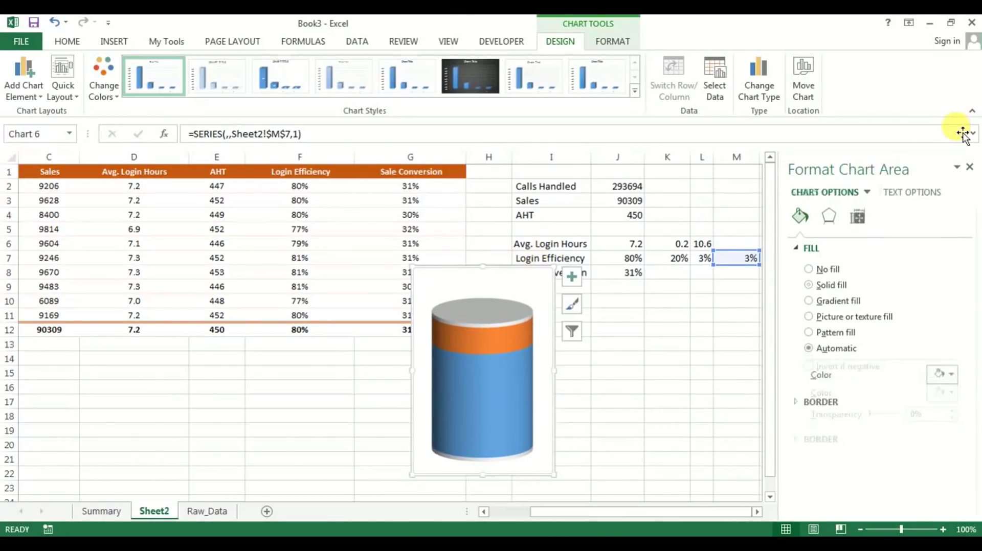
pyautogui.click(969, 169)
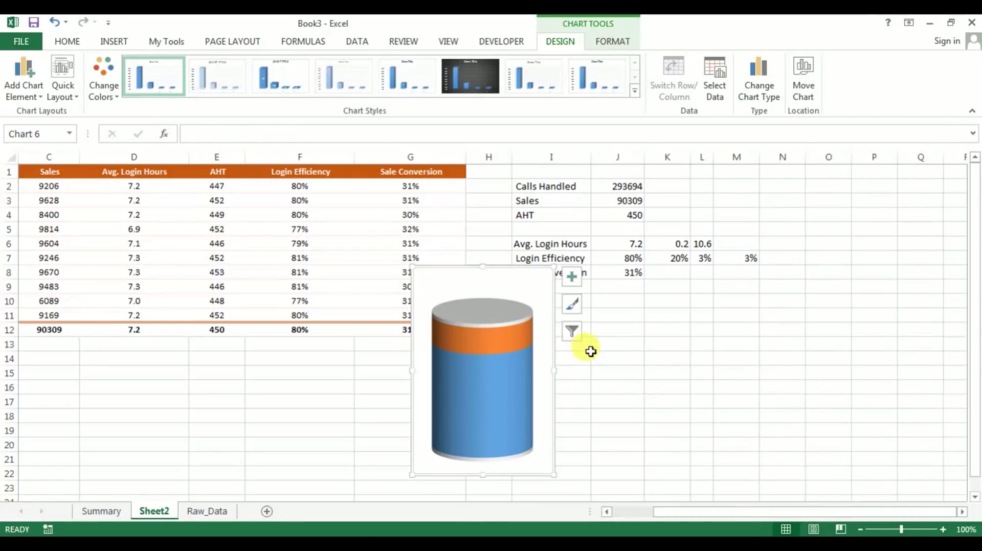
# - Move the chart below the Sale Conversion row and fill the 80% section solid dark blue
pyautogui.moveTo(552, 305); pyautogui.dragTo(625, 329)
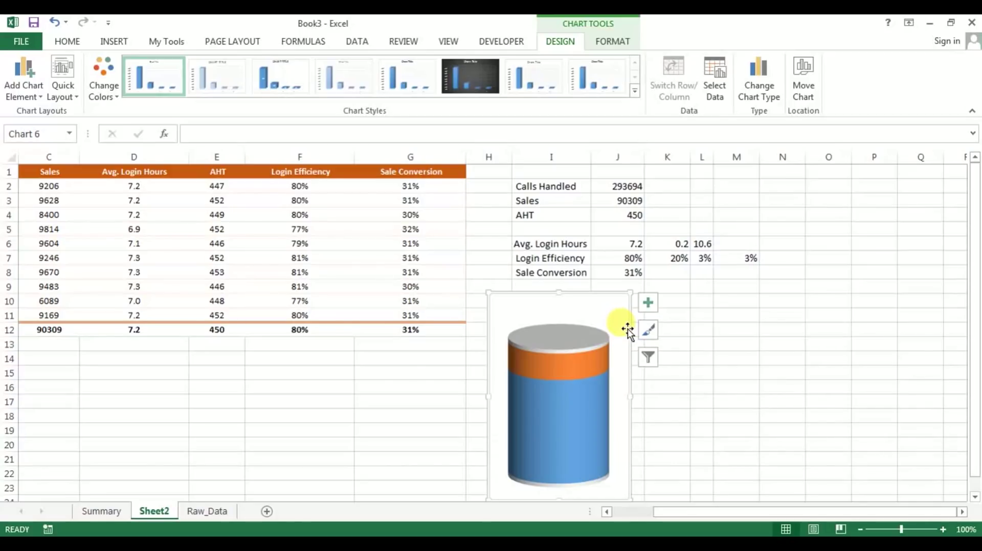
pyautogui.moveTo(589, 290); pyautogui.dragTo(598, 282)
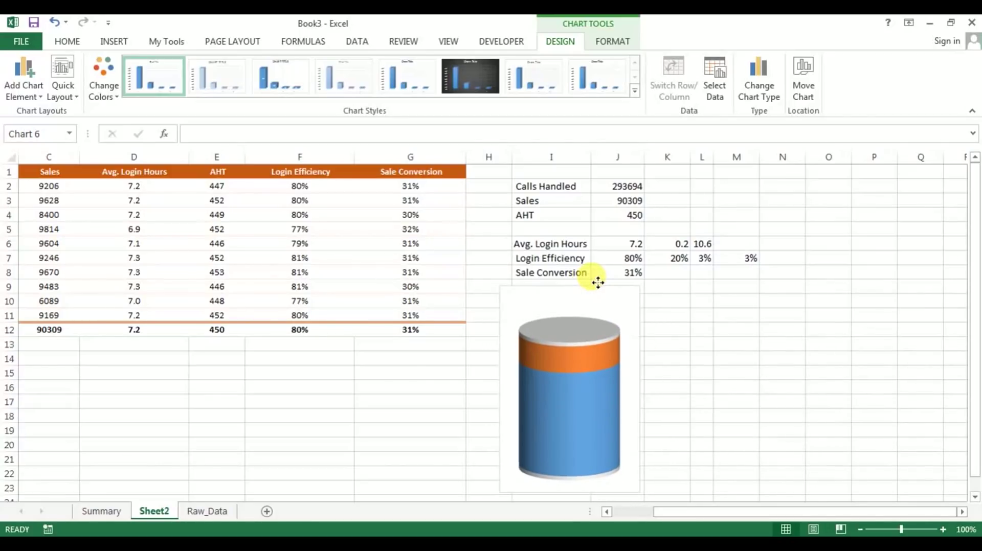
pyautogui.click(592, 416)
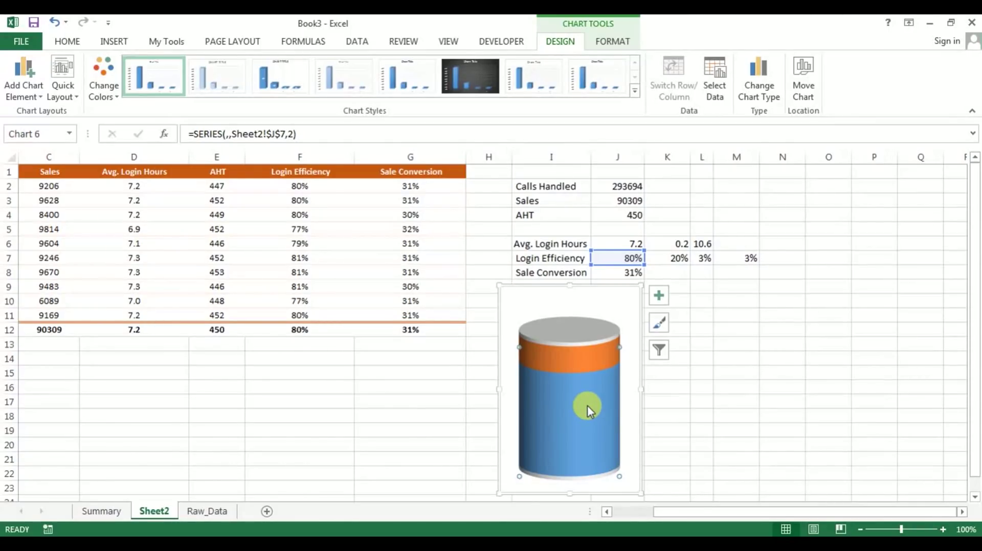
pyautogui.rightClick(586, 406)
pyautogui.click(656, 398)
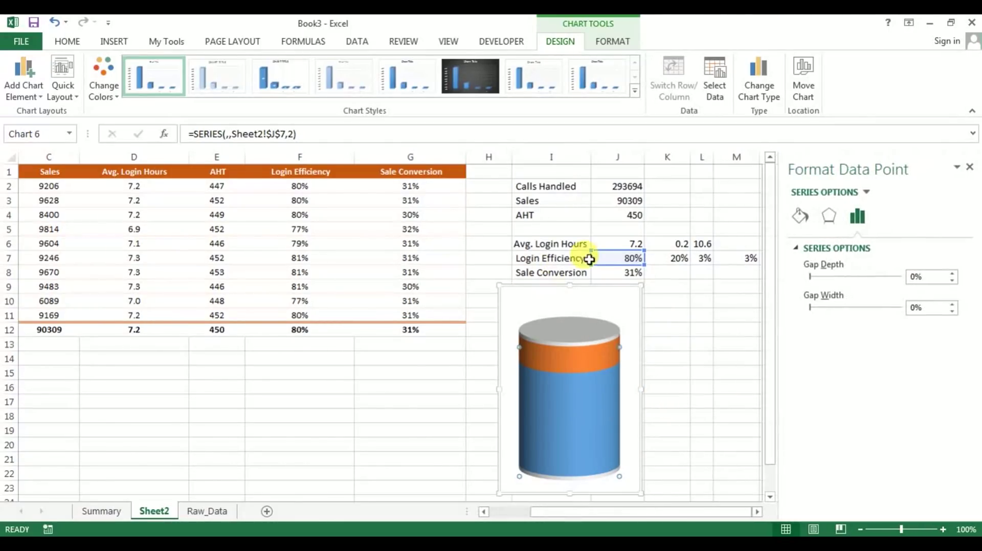
pyautogui.click(799, 216)
pyautogui.click(830, 285)
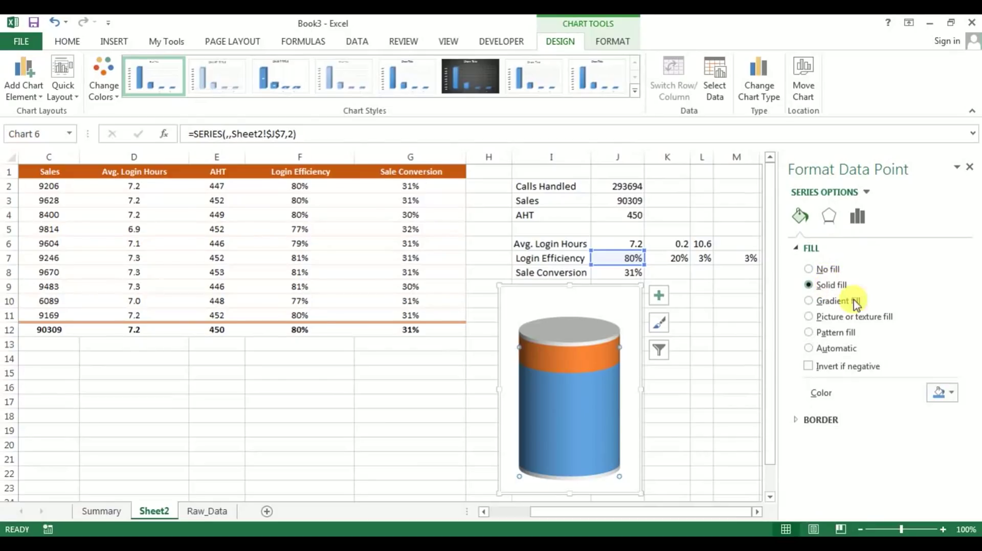
pyautogui.click(949, 393)
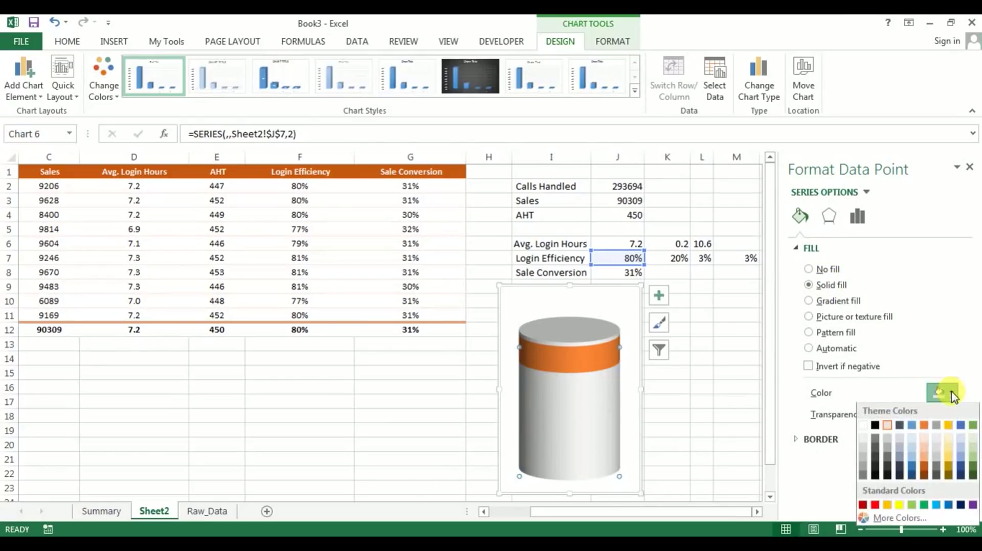
pyautogui.click(912, 473)
# - Colour the 20% band blue with 80% transparency
pyautogui.click(574, 359)
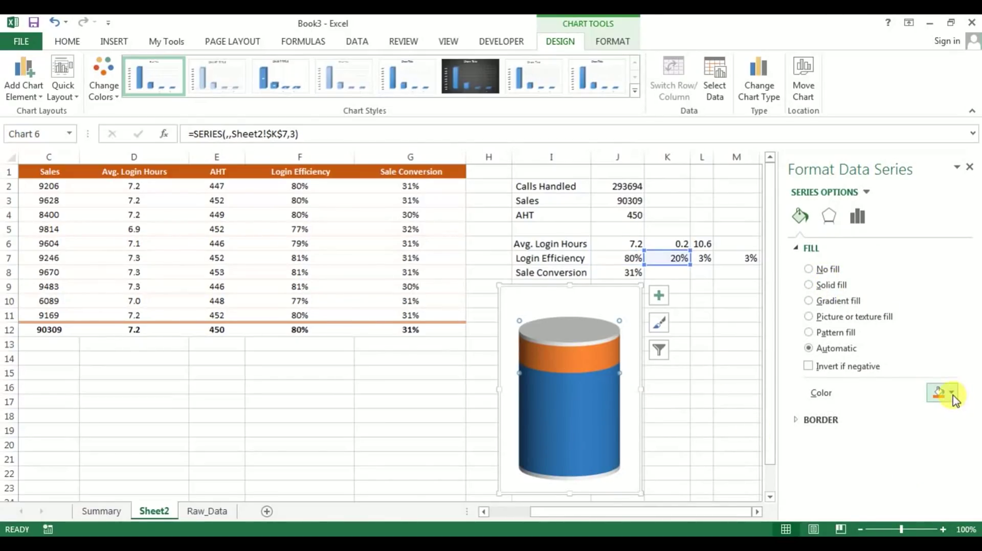
pyautogui.click(952, 394)
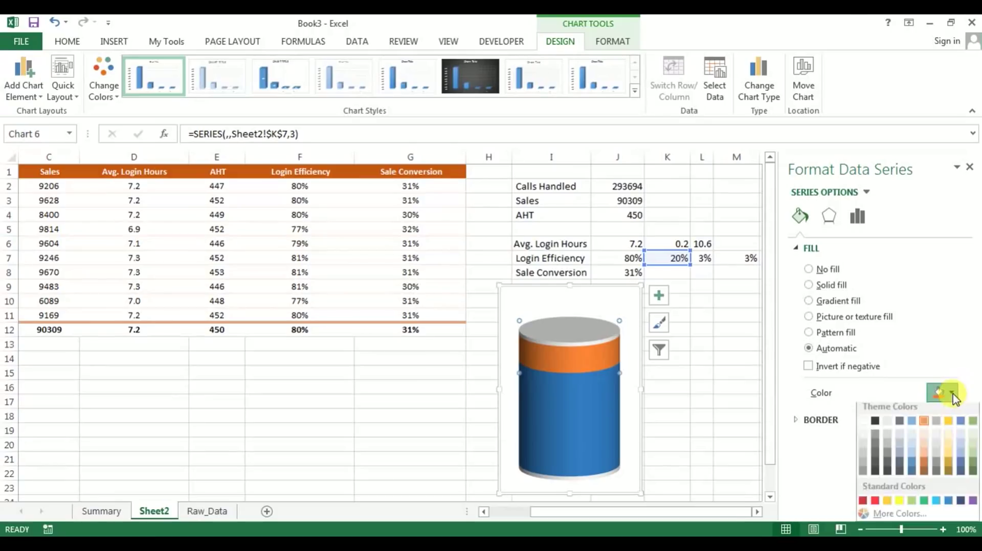
pyautogui.click(912, 473)
pyautogui.doubleClick(928, 417)
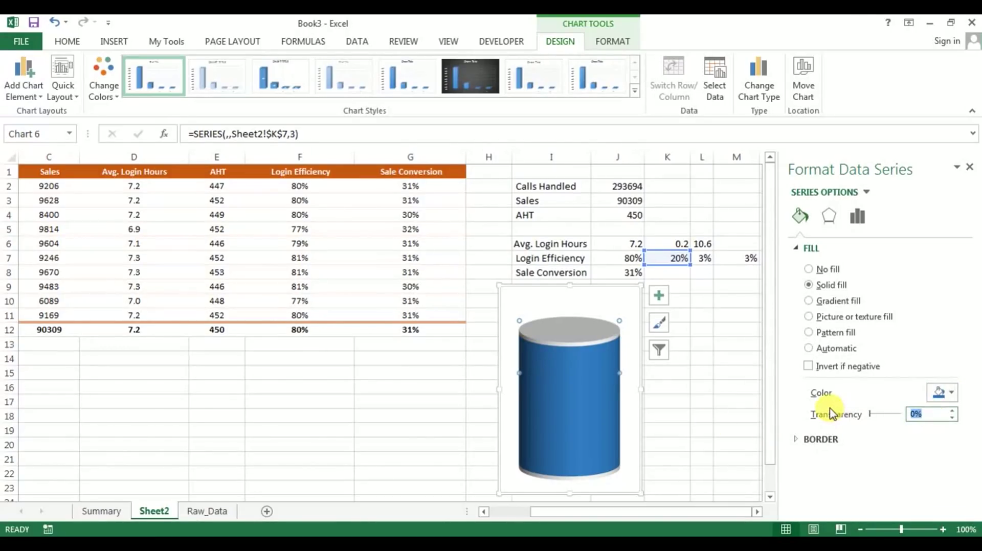
pyautogui.write('80')
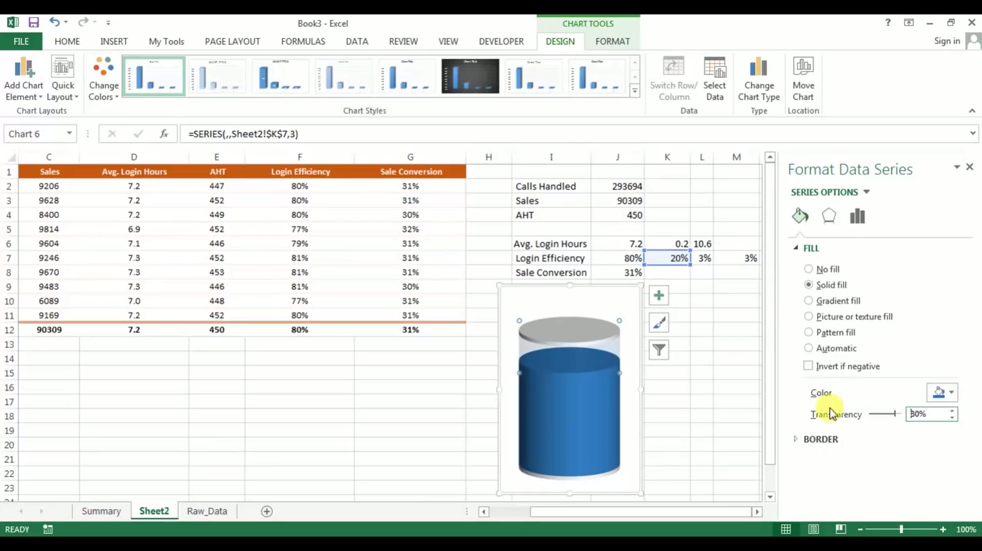
pyautogui.click(721, 389)
pyautogui.click(599, 285)
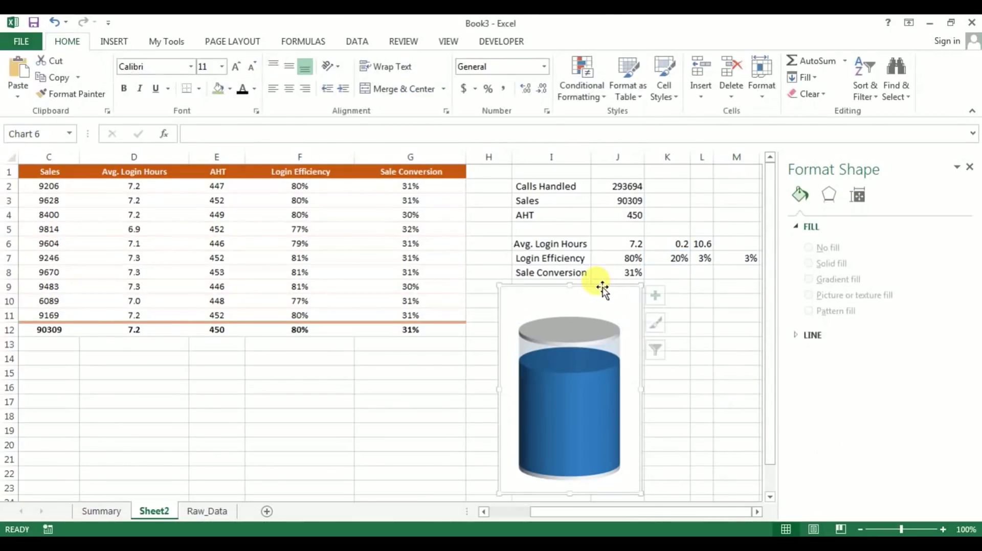
# - Draw a Flowchart: Magnetic Disk shape over the top of the cylinder
pyautogui.click(113, 41)
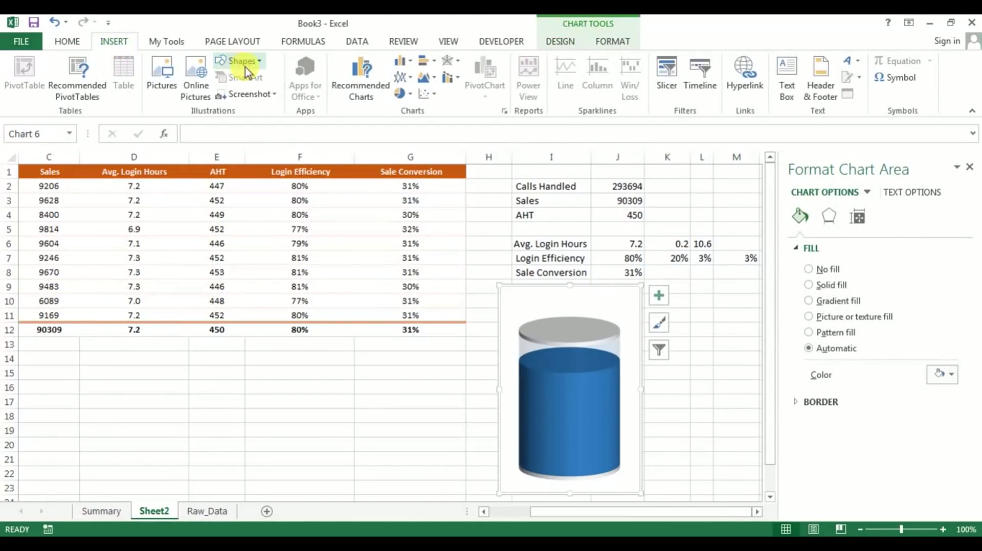
pyautogui.click(261, 68)
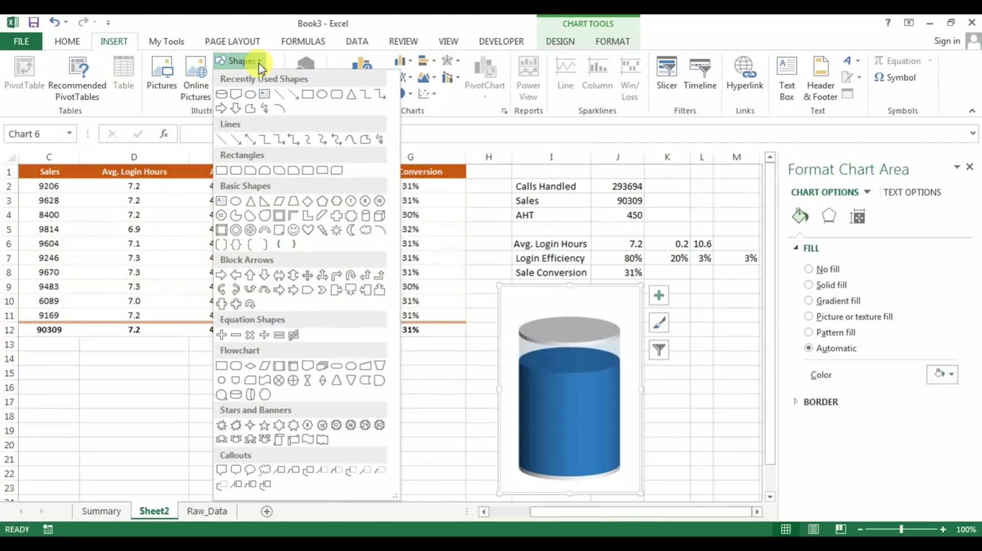
pyautogui.click(236, 395)
pyautogui.moveTo(548, 313); pyautogui.dragTo(596, 339)
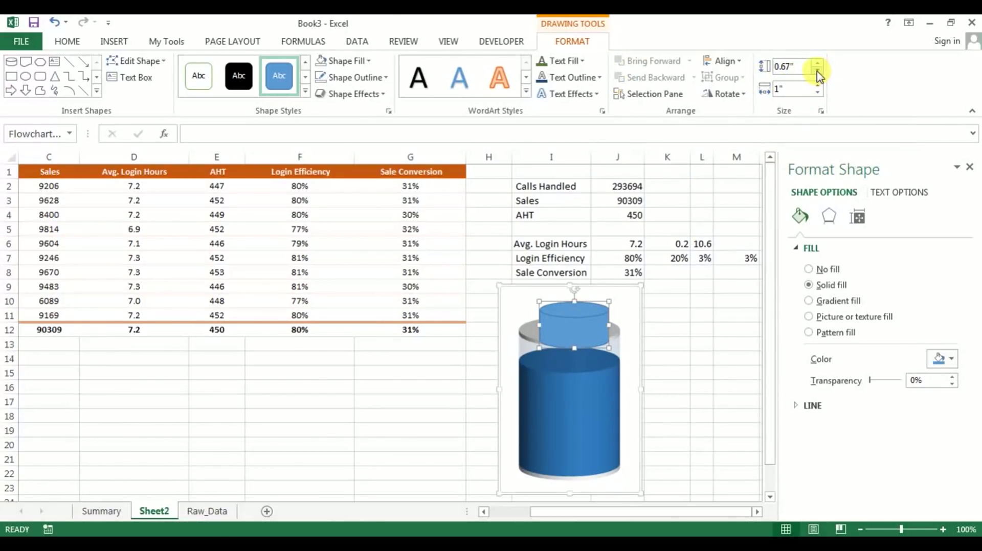
# - Resize the disk to 0.2" high by 0.3" wide and centre it on the cylinder top
pyautogui.click(817, 71)
pyautogui.click(817, 71)
pyautogui.click(817, 70)
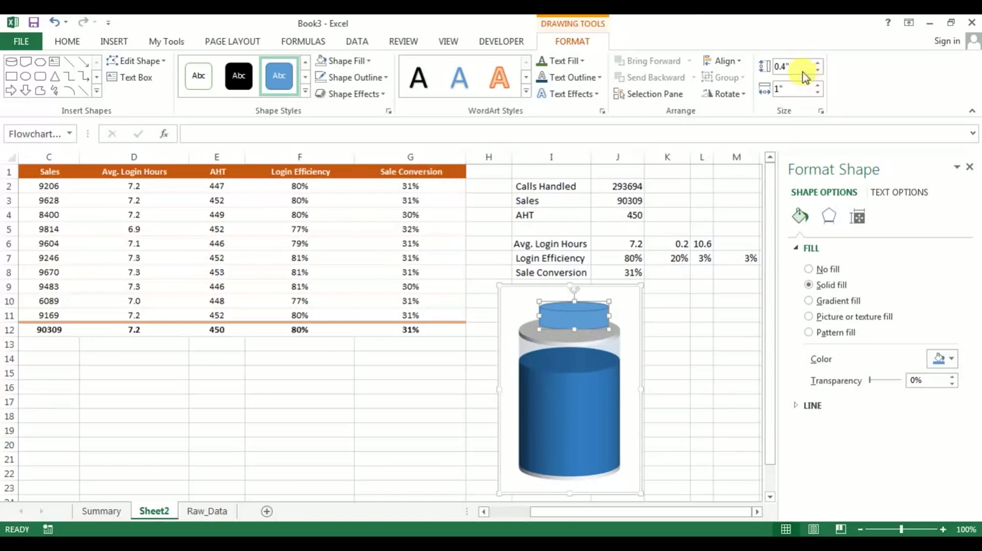
pyautogui.write('0.2')
pyautogui.press('Return')
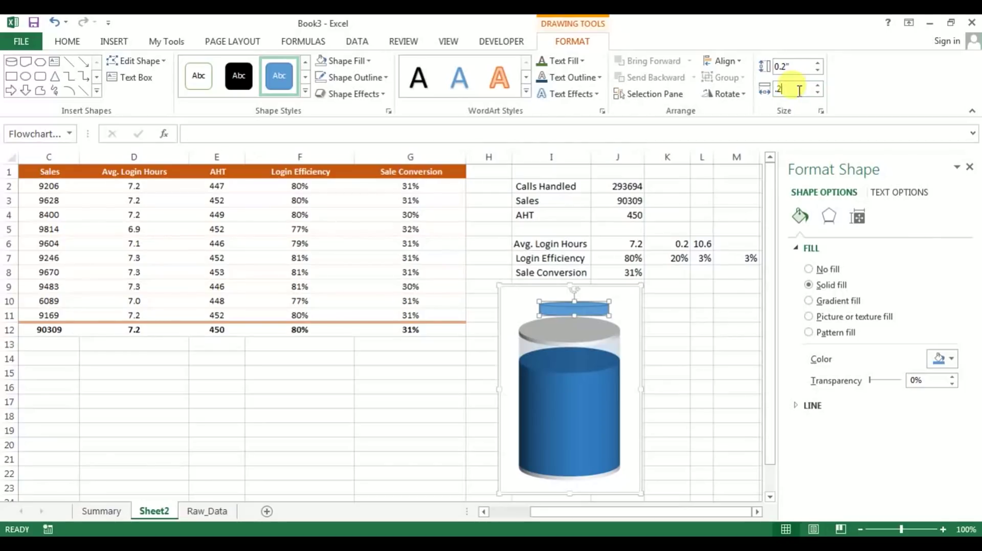
pyautogui.press('Return')
pyautogui.moveTo(544, 306); pyautogui.dragTo(568, 324)
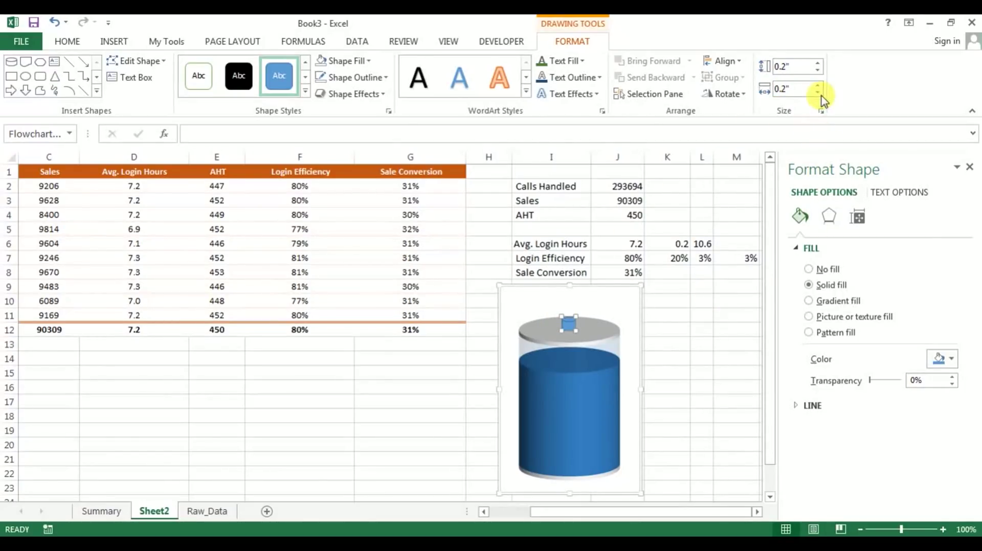
pyautogui.click(577, 328)
pyautogui.moveTo(574, 325); pyautogui.dragTo(568, 325)
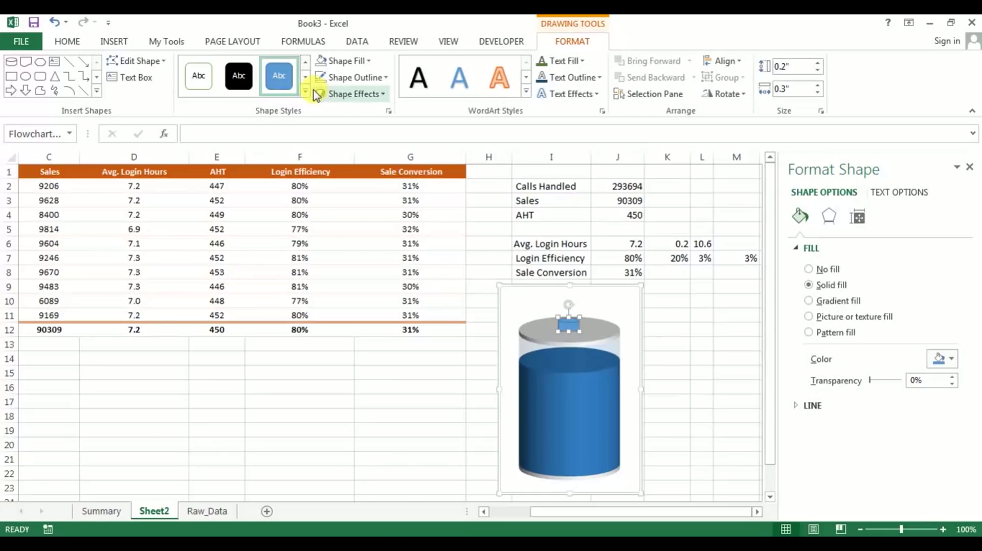
# - Fill the disk black and remove its outline
pyautogui.click(360, 62)
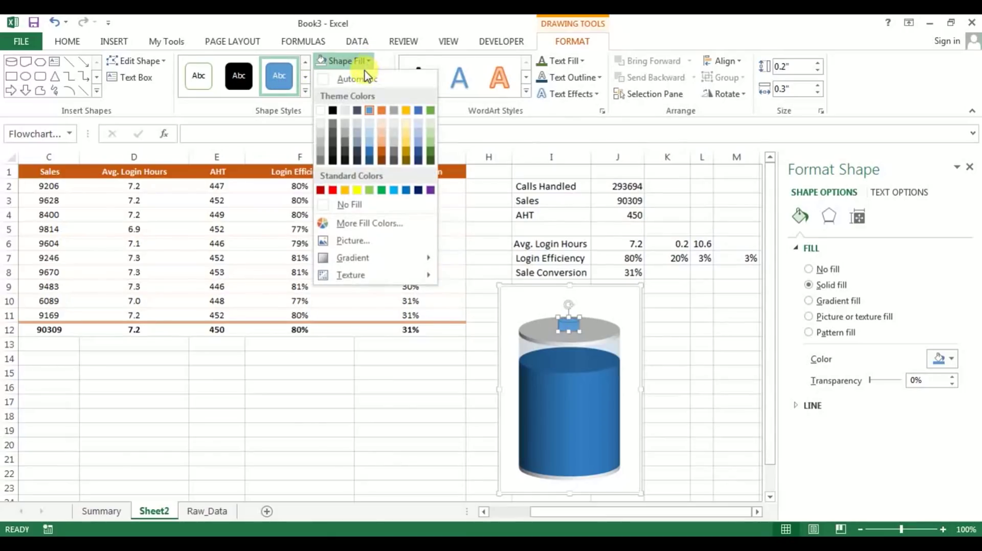
pyautogui.click(333, 109)
pyautogui.click(384, 96)
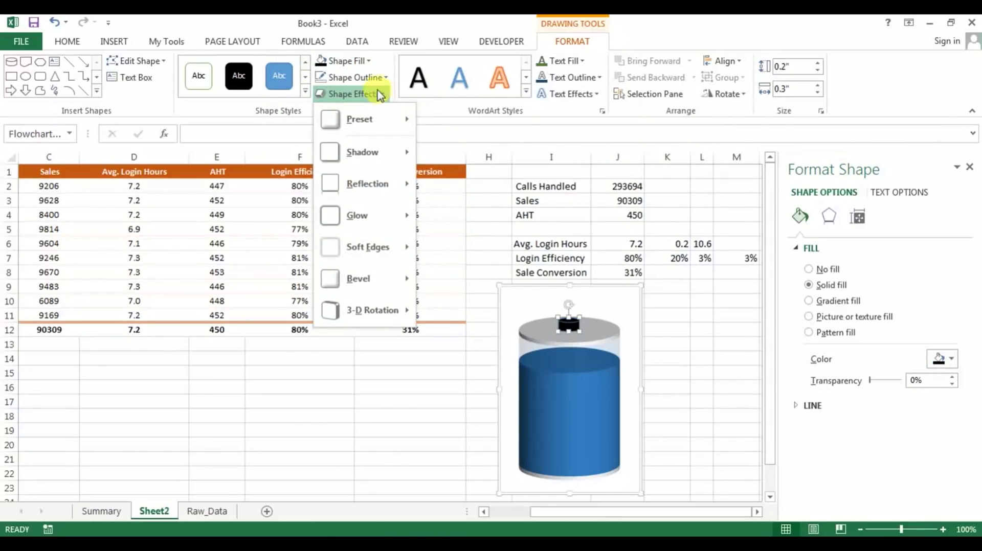
pyautogui.click(379, 80)
pyautogui.click(360, 222)
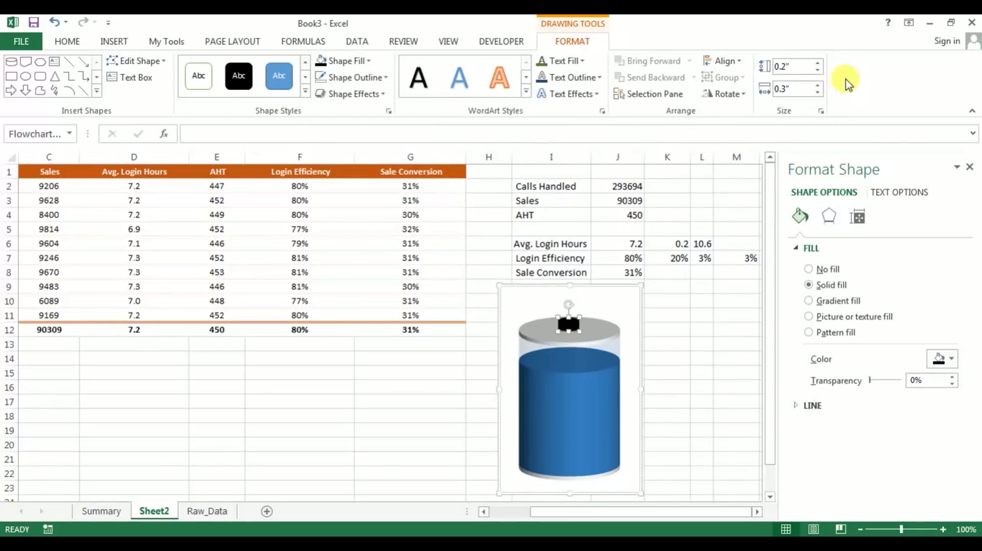
pyautogui.click(698, 371)
pyautogui.click(674, 314)
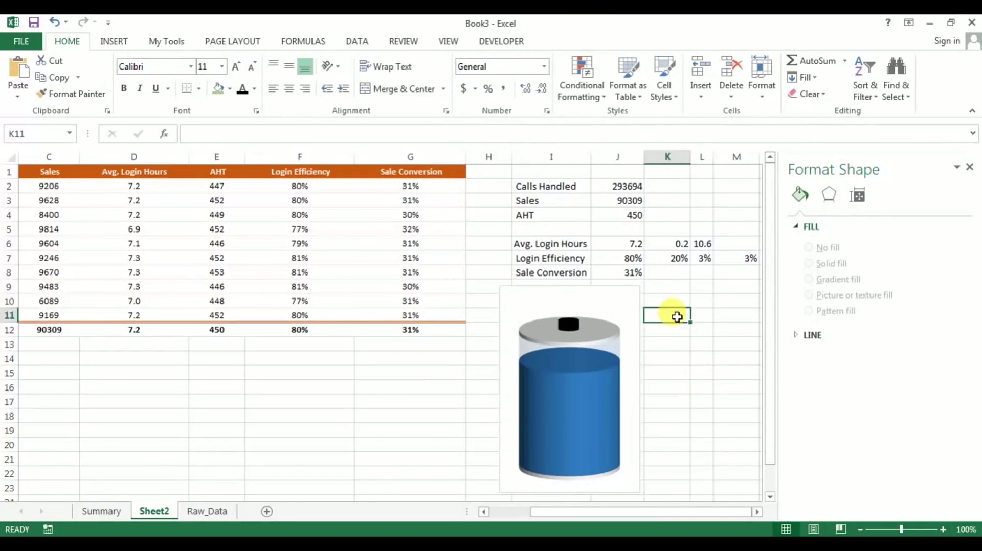
# - Add a data label to the cylinder series and make the 80% label white
pyautogui.click(579, 333)
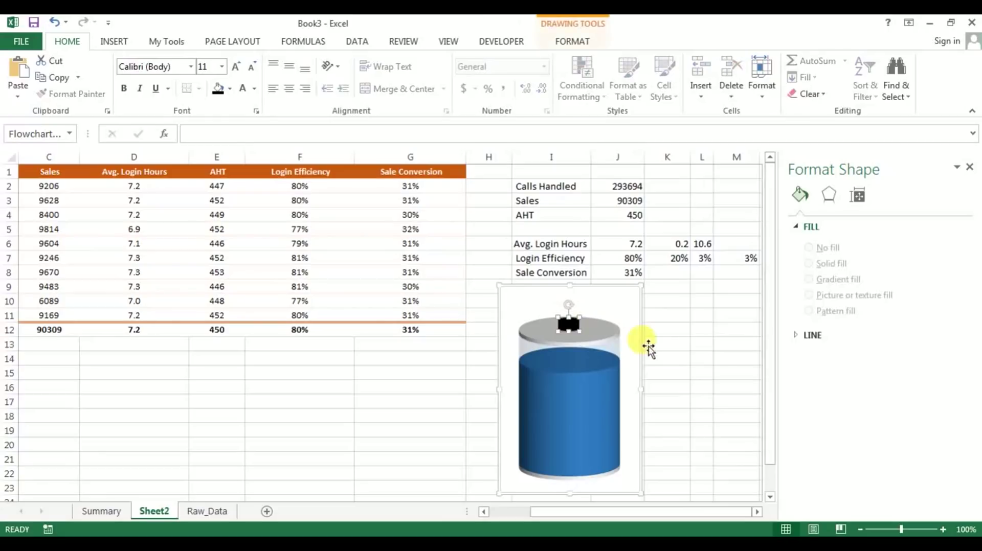
pyautogui.click(584, 432)
pyautogui.rightClick(582, 424)
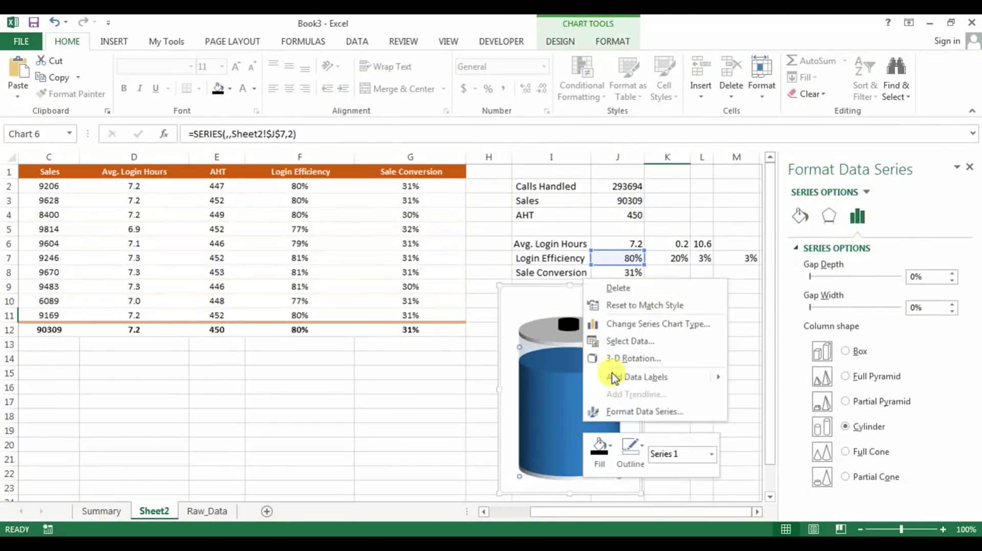
pyautogui.moveTo(648, 379)
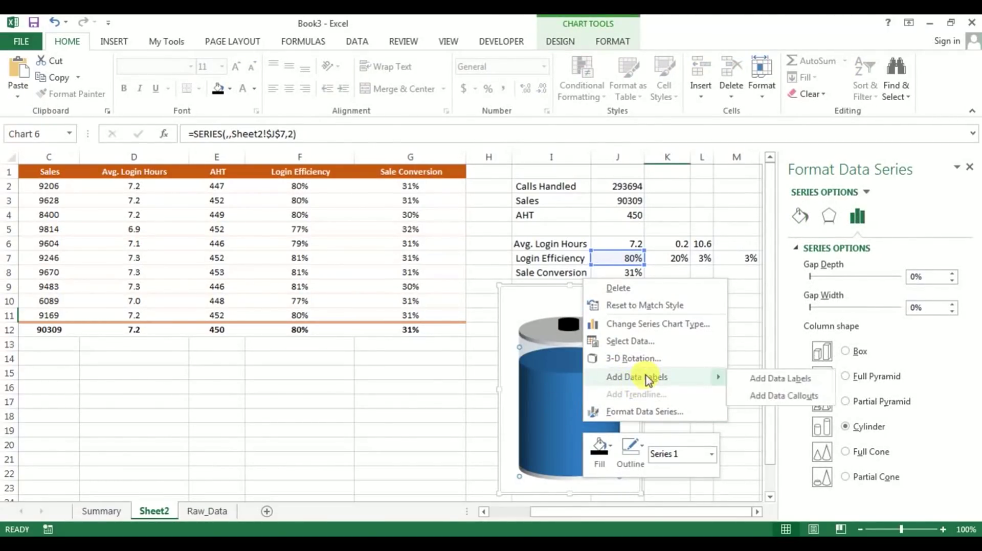
pyautogui.click(756, 379)
pyautogui.click(578, 426)
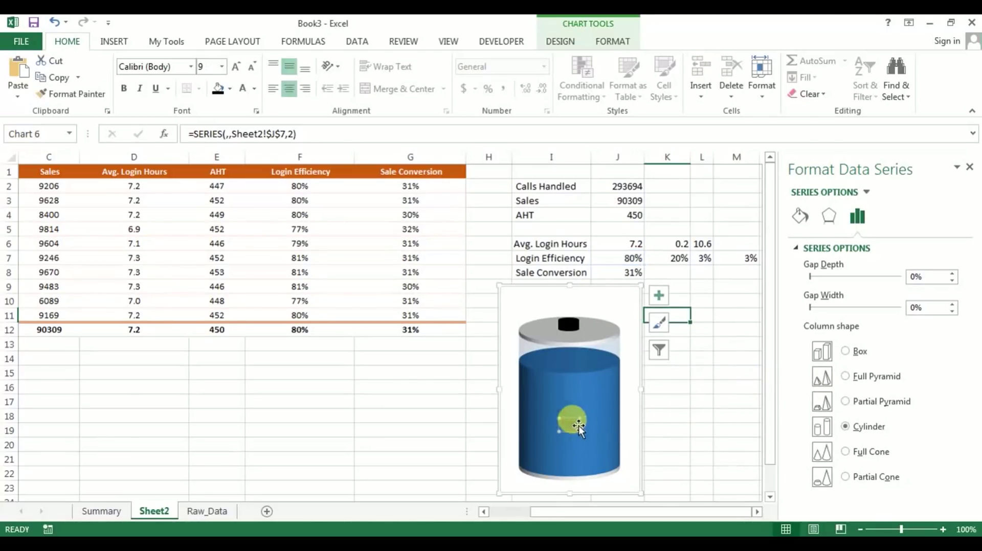
pyautogui.click(230, 89)
pyautogui.click(243, 89)
# - Set the chart area to No Fill and No Outline
pyautogui.click(748, 400)
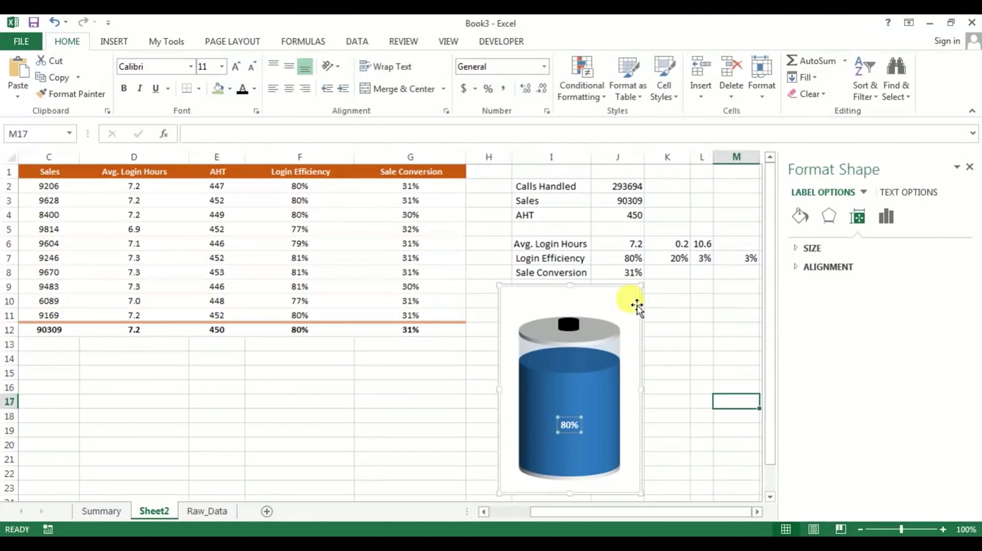
pyautogui.click(638, 303)
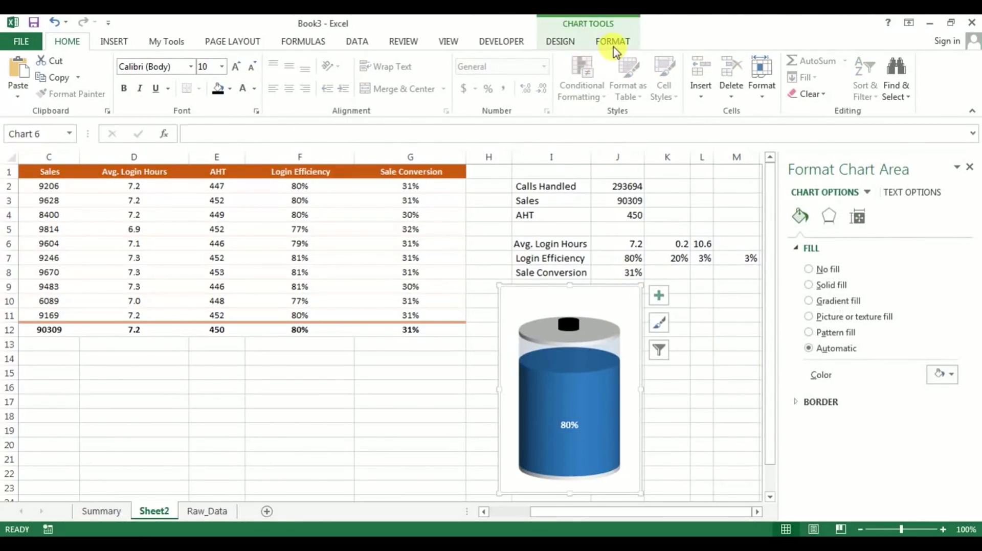
pyautogui.click(613, 44)
pyautogui.click(403, 63)
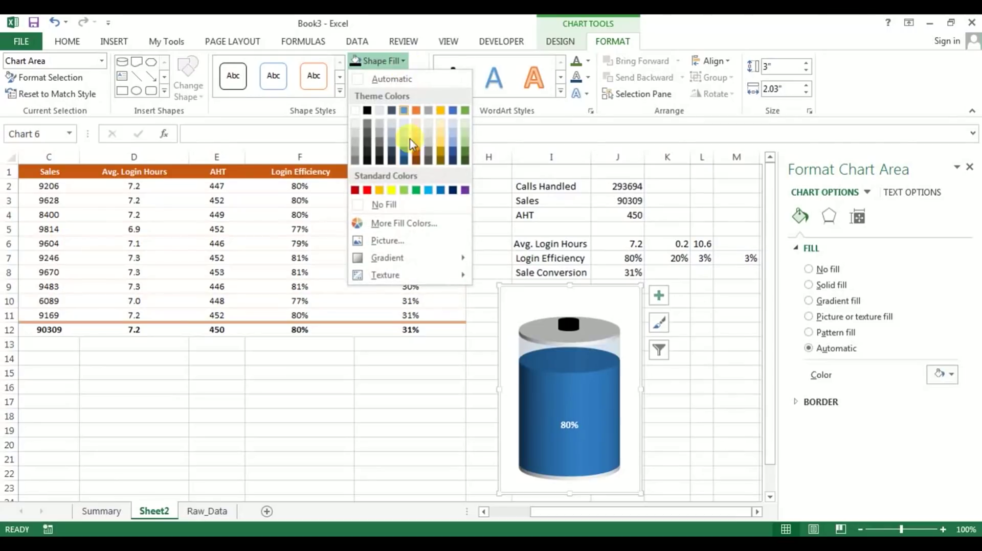
pyautogui.click(384, 206)
pyautogui.click(412, 77)
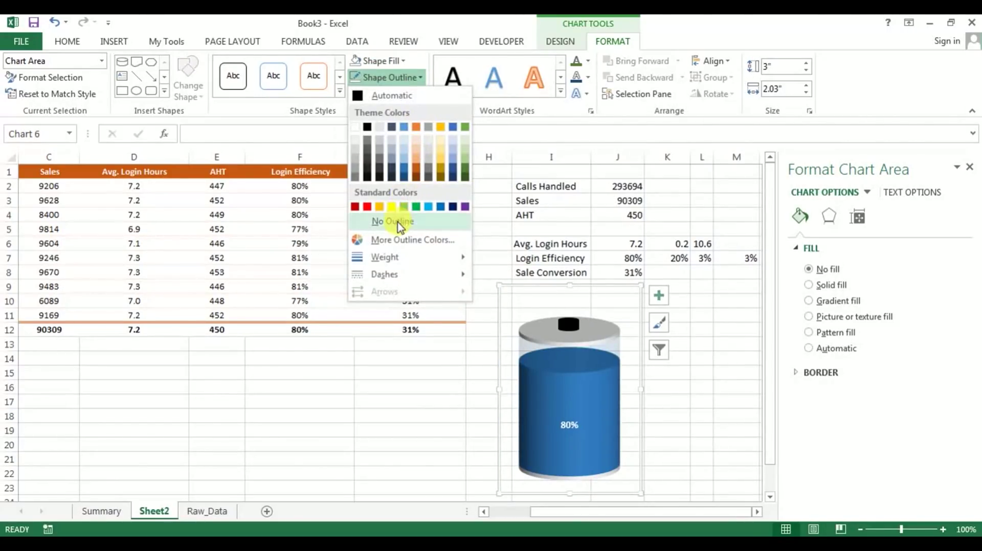
pyautogui.click(400, 223)
# - Cut the battery chart from Sheet2
pyautogui.click(642, 297)
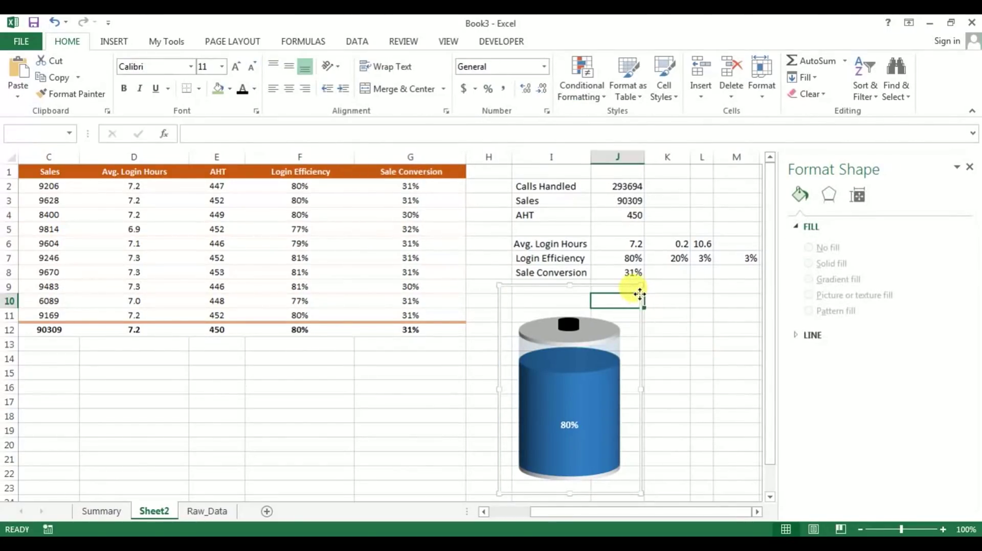
pyautogui.click(634, 293)
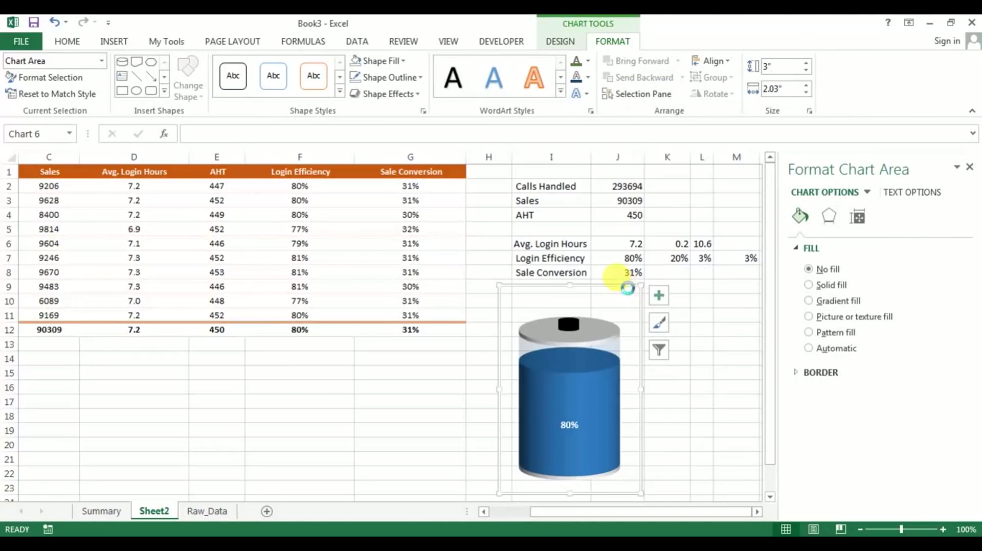
pyautogui.hotkey('ctrl', 'x')
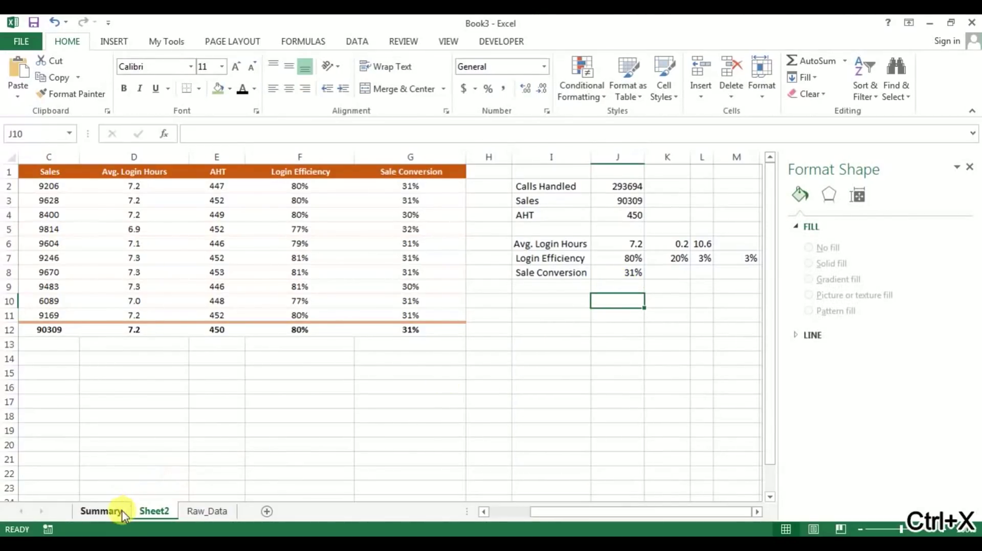
# - Paste the battery chart onto the Summary sheet under the Calls Handled card
pyautogui.click(123, 512)
pyautogui.click(371, 415)
pyautogui.hotkey('ctrl', 'v')
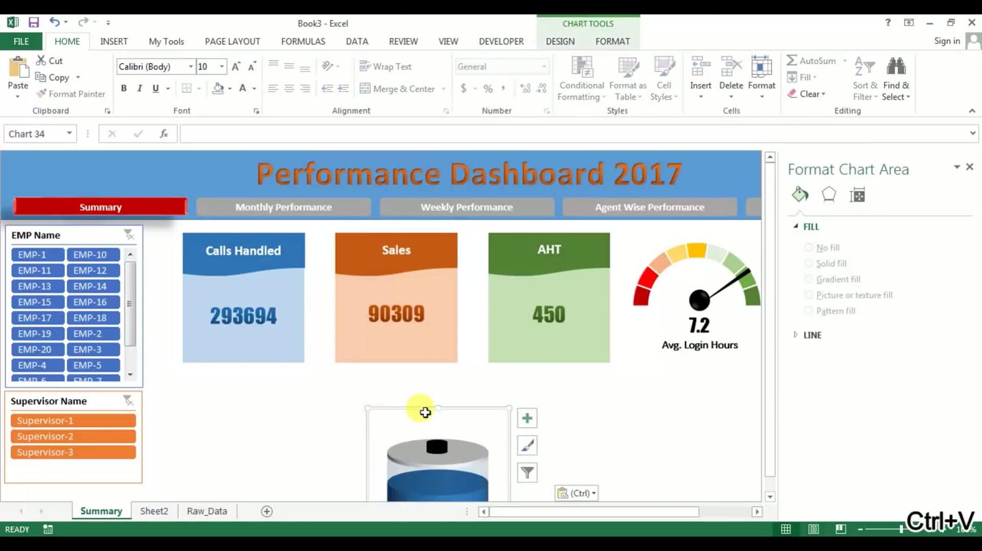
pyautogui.moveTo(412, 409); pyautogui.dragTo(231, 344)
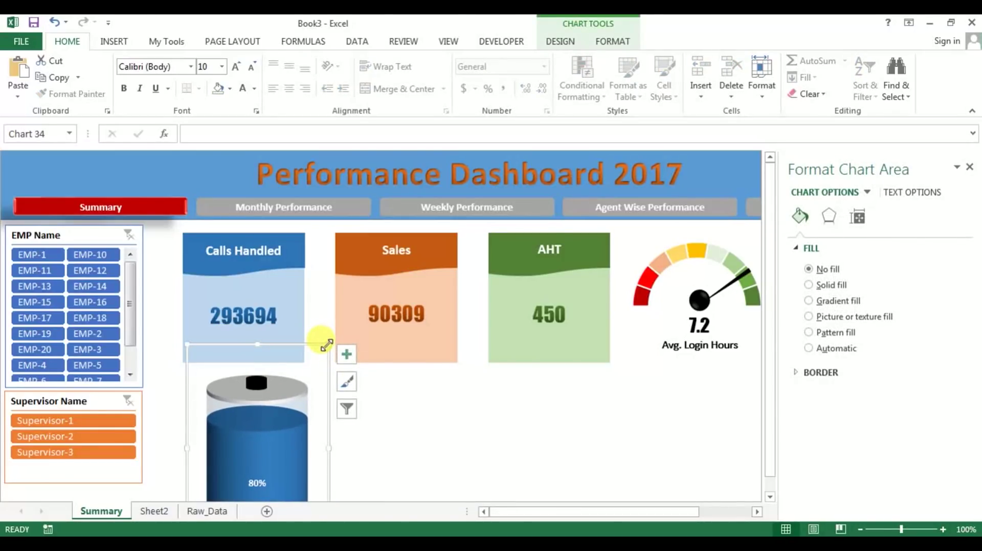
pyautogui.moveTo(291, 345); pyautogui.dragTo(302, 397)
# - Make the Calls Handled, Sales and AHT KPI cards shorter together
pyautogui.click(284, 351)
pyautogui.keyDown('ctrl'); pyautogui.click(410, 349); pyautogui.keyUp('ctrl')
pyautogui.keyDown('ctrl'); pyautogui.click(545, 352); pyautogui.keyUp('ctrl')
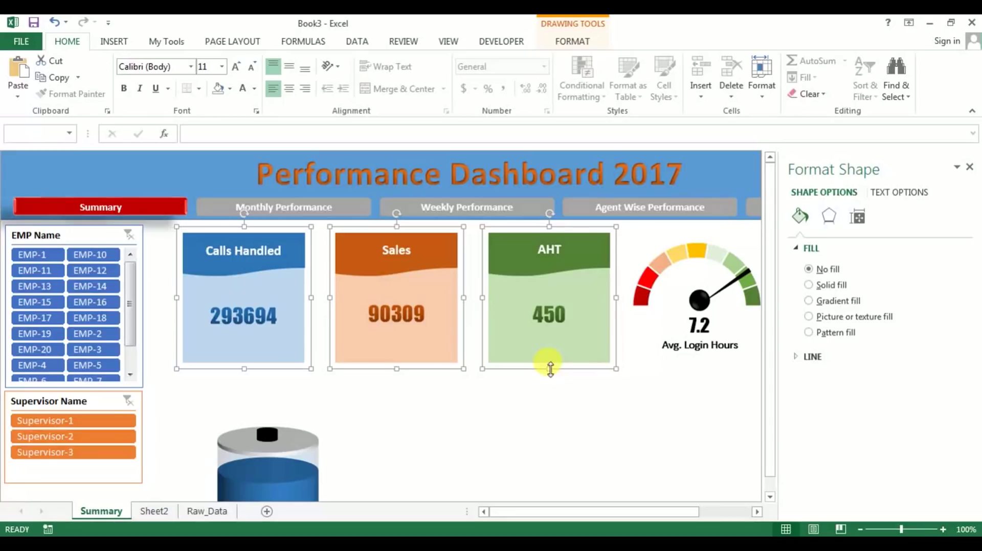
pyautogui.moveTo(551, 367); pyautogui.dragTo(551, 352)
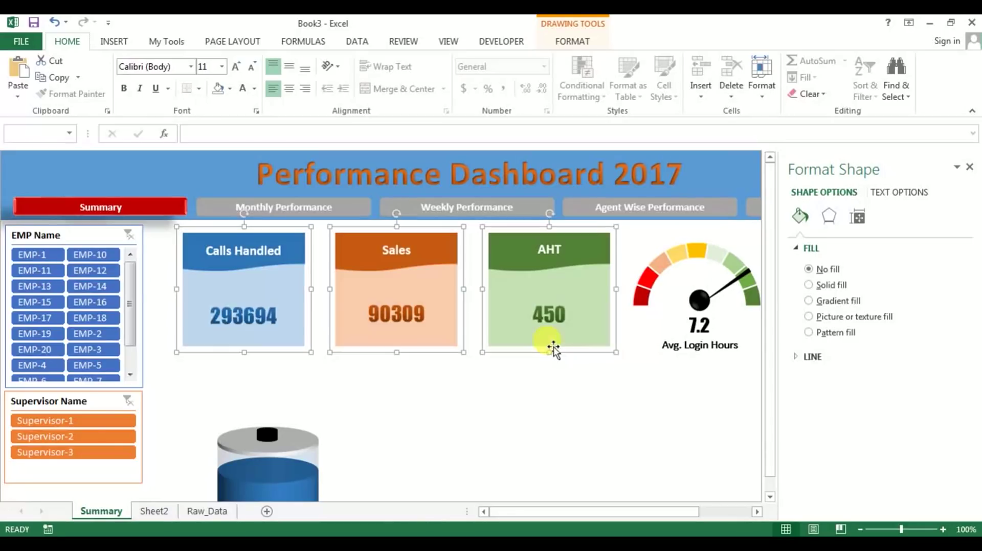
pyautogui.click(400, 400)
# - Nudge the battery chart up and left into its final spot beneath Calls Handled
pyautogui.click(284, 434)
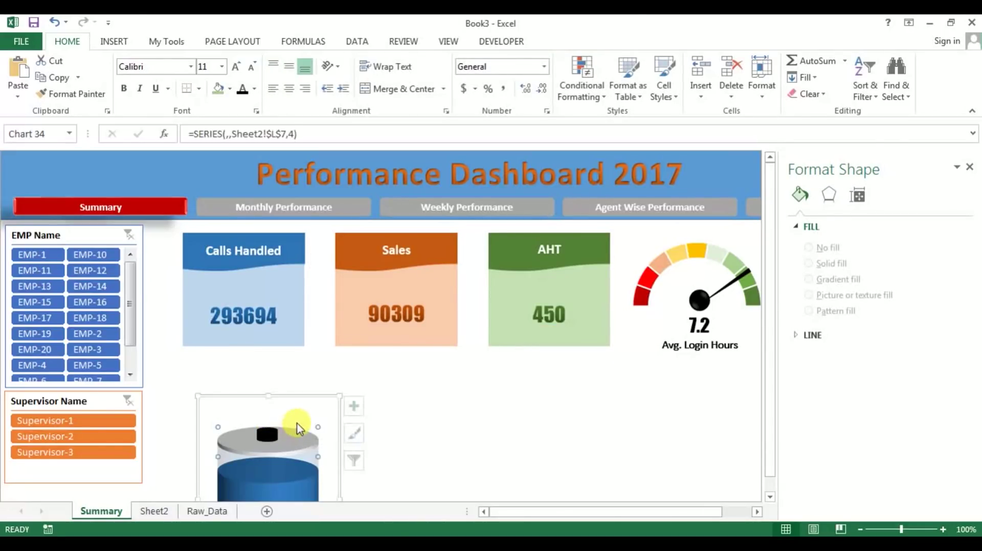
pyautogui.moveTo(293, 395); pyautogui.dragTo(282, 338)
pyautogui.moveTo(283, 336); pyautogui.dragTo(280, 328)
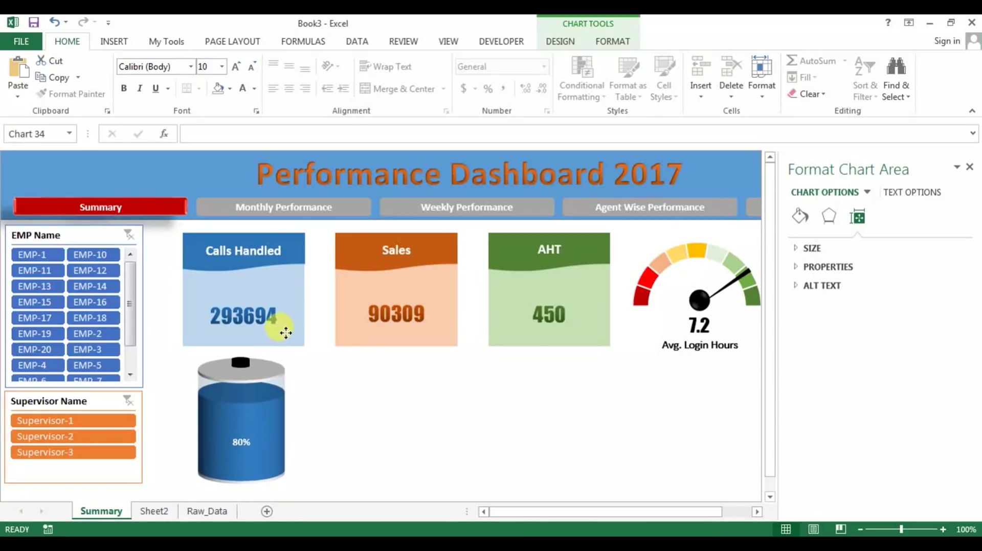
pyautogui.click(383, 413)
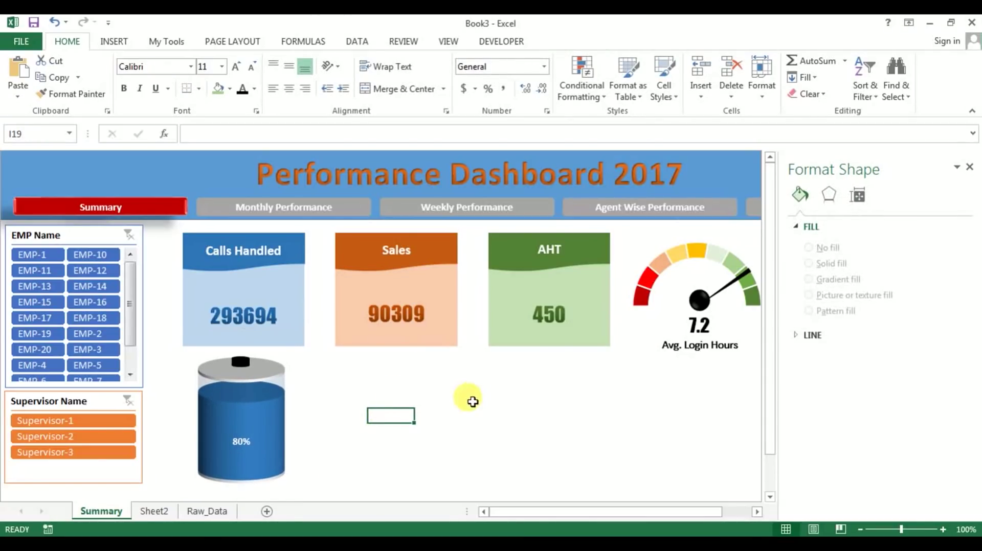
# - Add a text box reading 'Login Efficiency' to the Summary dashboard
pyautogui.click(688, 347)
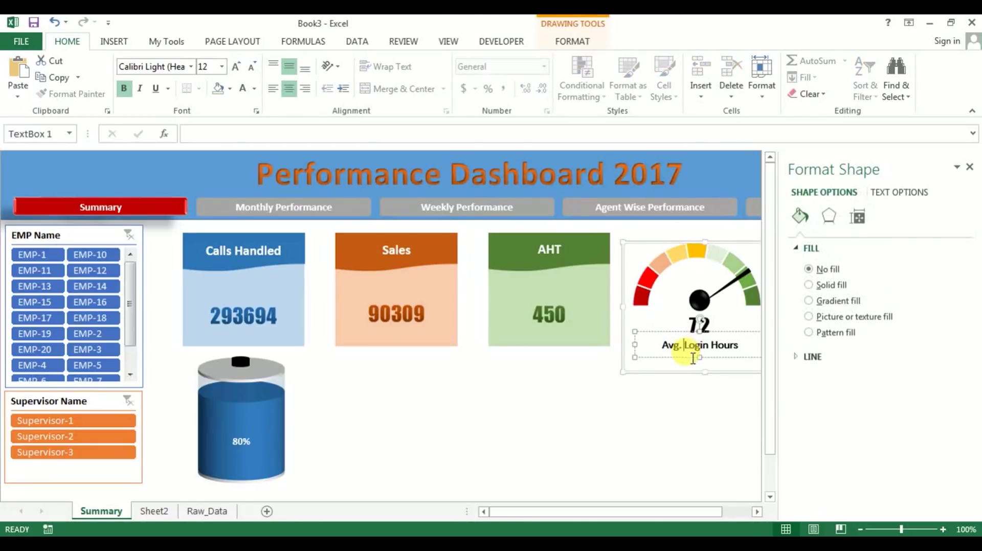
pyautogui.click(432, 415)
pyautogui.click(115, 41)
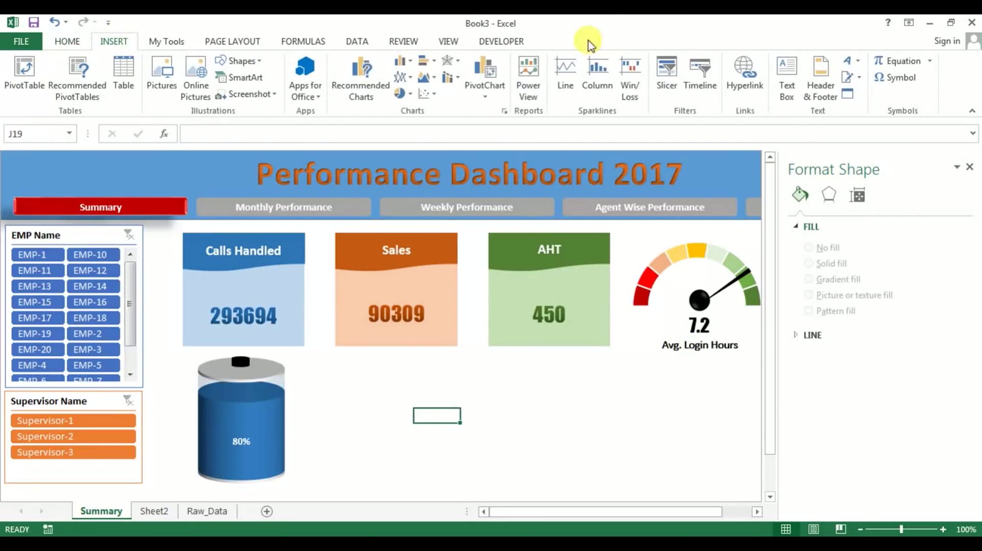
pyautogui.click(785, 84)
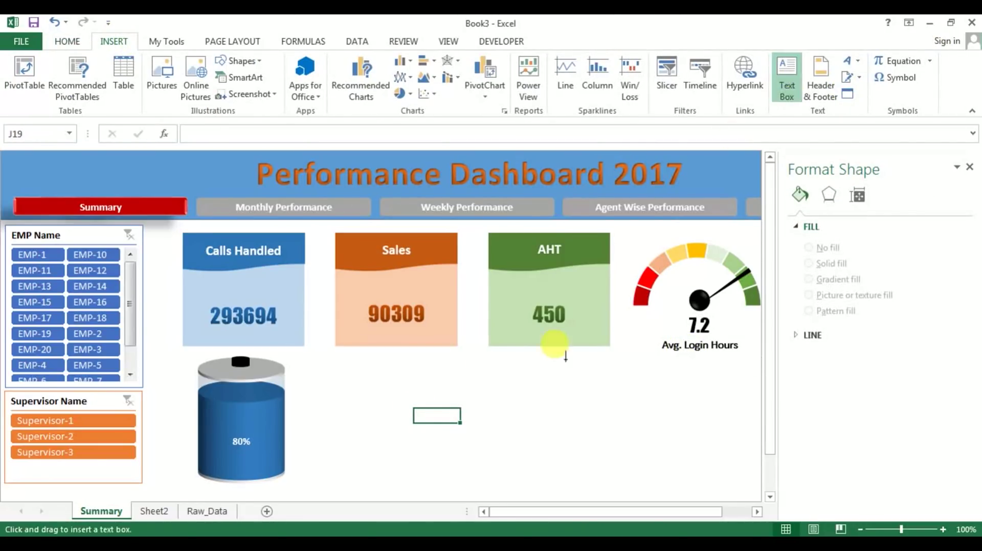
pyautogui.click(407, 409)
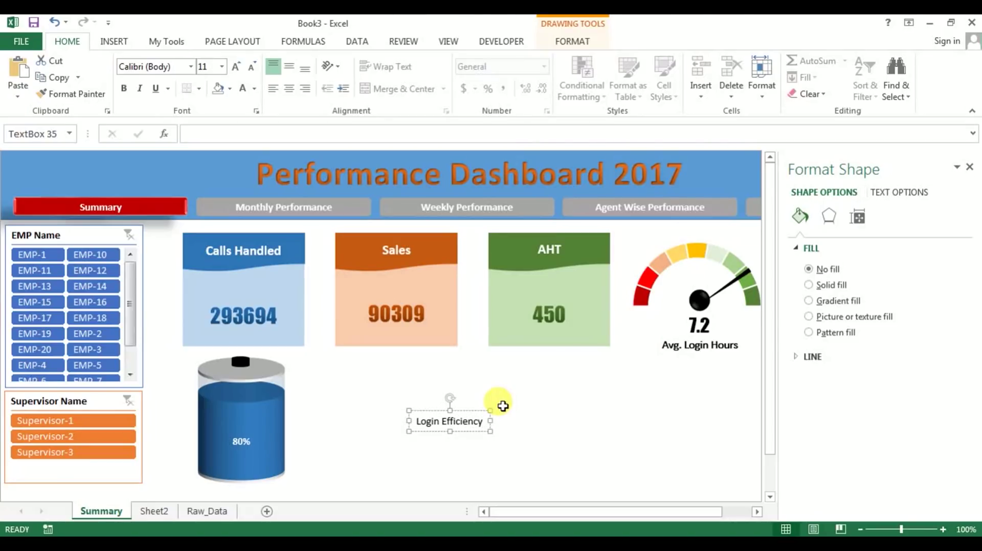
# - Place the bold 'Login Efficiency' caption below the battery cylinder and close the formatting pane
pyautogui.moveTo(446, 431); pyautogui.dragTo(249, 418)
pyautogui.hotkey('ctrl', 'b')
pyautogui.click(424, 387)
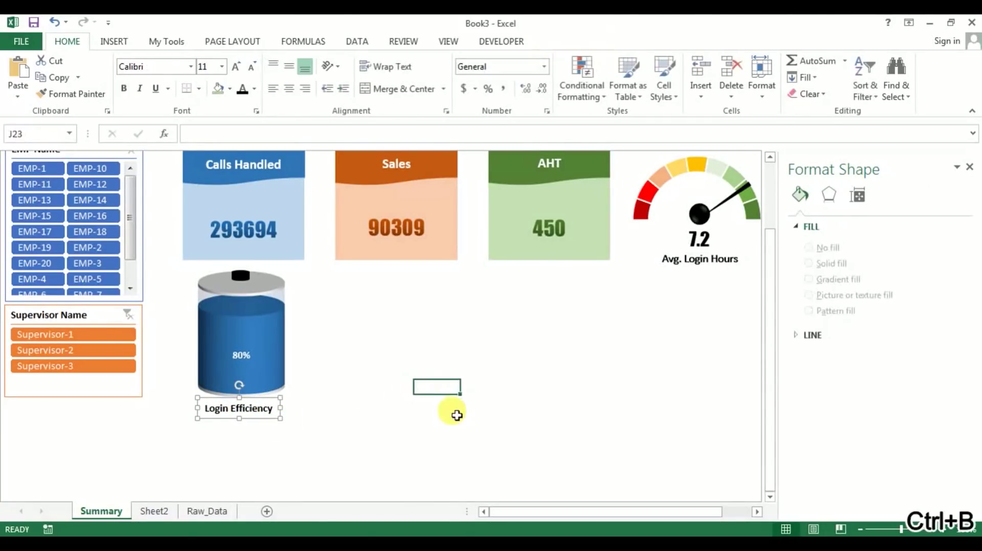
pyautogui.scroll(3, 456, 415)
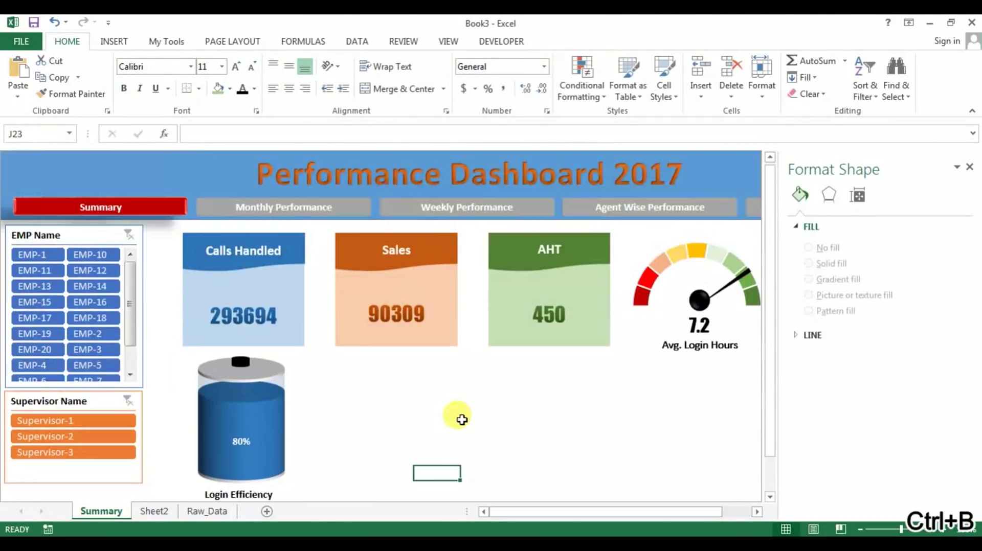
pyautogui.click(967, 168)
# - Compare with the finished Performance Dashboard workbook, then return to Book3's Summary dashboard
pyautogui.hotkey('alt', 'Tab')
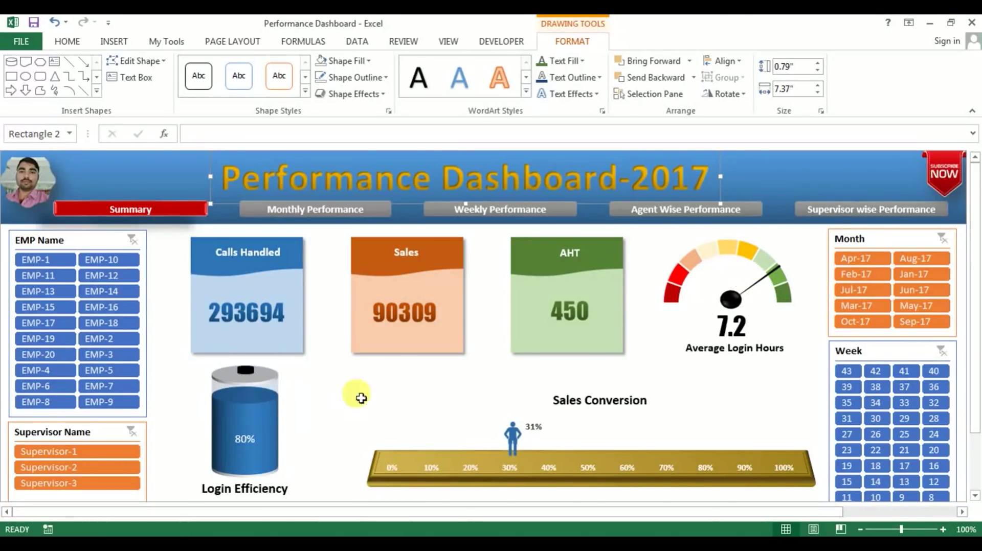
pyautogui.hotkey('alt', 'Tab')
pyautogui.hotkey('alt', 'Tab')
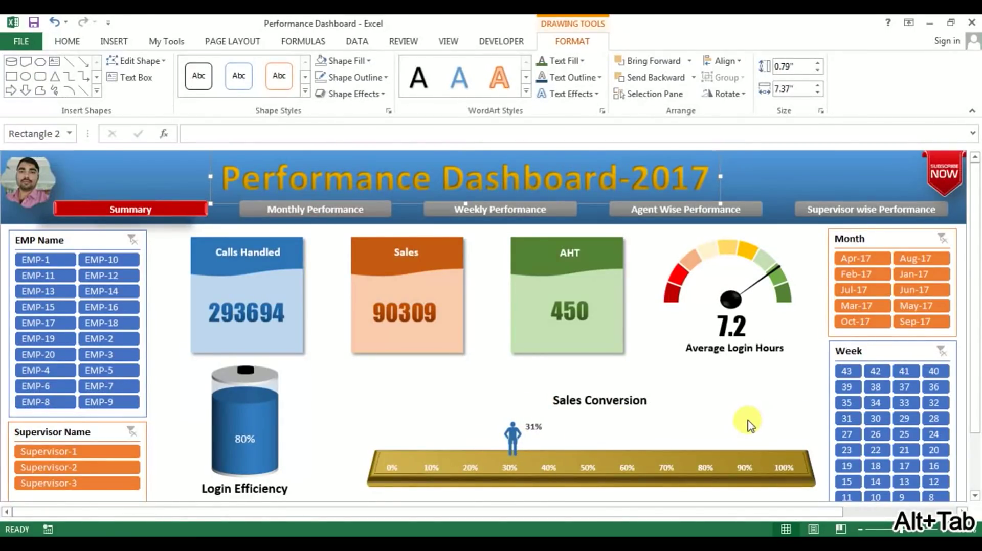
pyautogui.hotkey('alt', 'Tab')
pyautogui.click(449, 390)
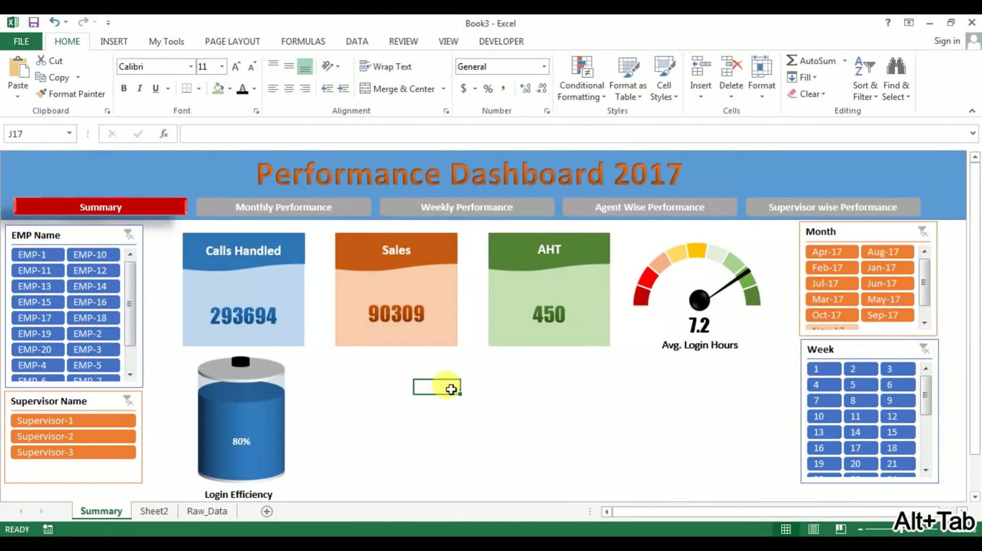